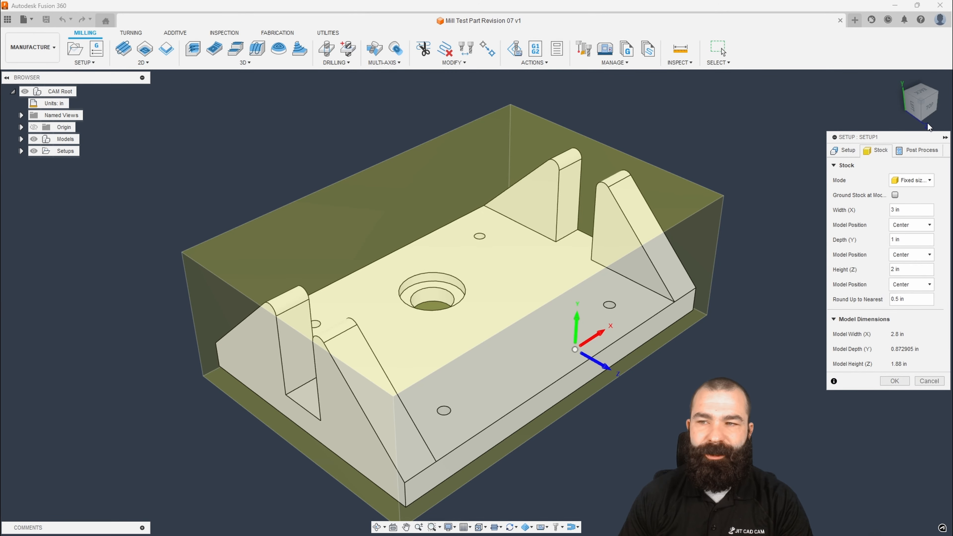
Orient the setup's work coordinate system by Z axis/plane and X axis, using the part's floor face for Z and a long edge for X.
left_click(916, 113)
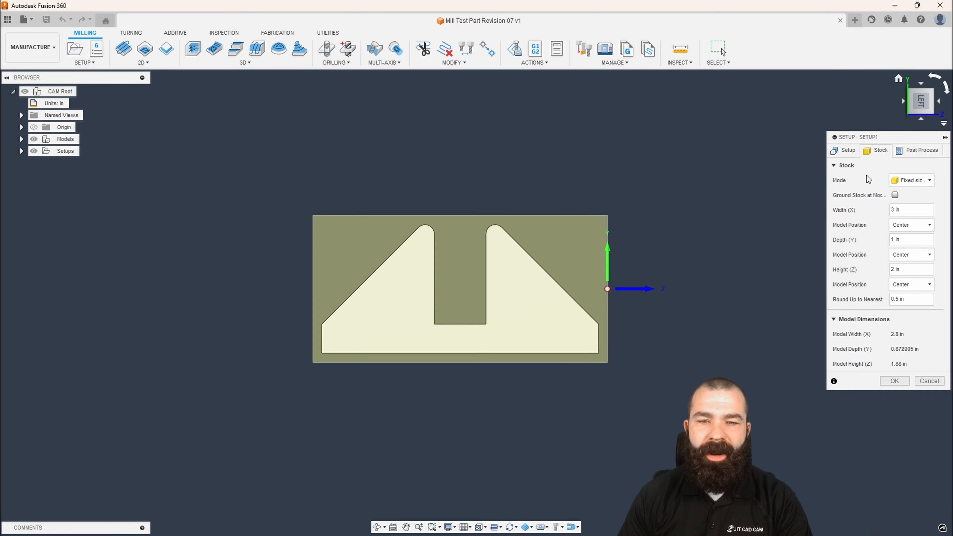
left_click(931, 92)
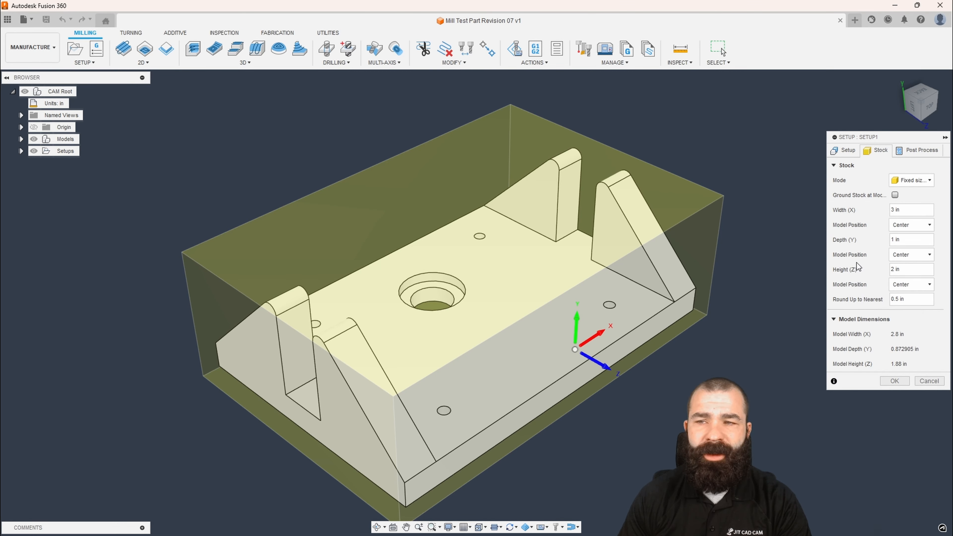
left_click(845, 150)
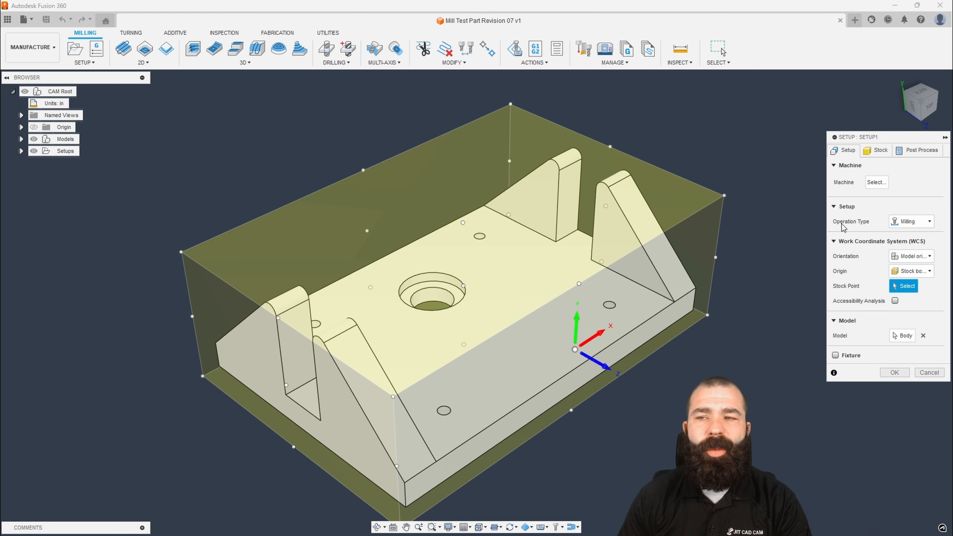
left_click(911, 258)
left_click(913, 280)
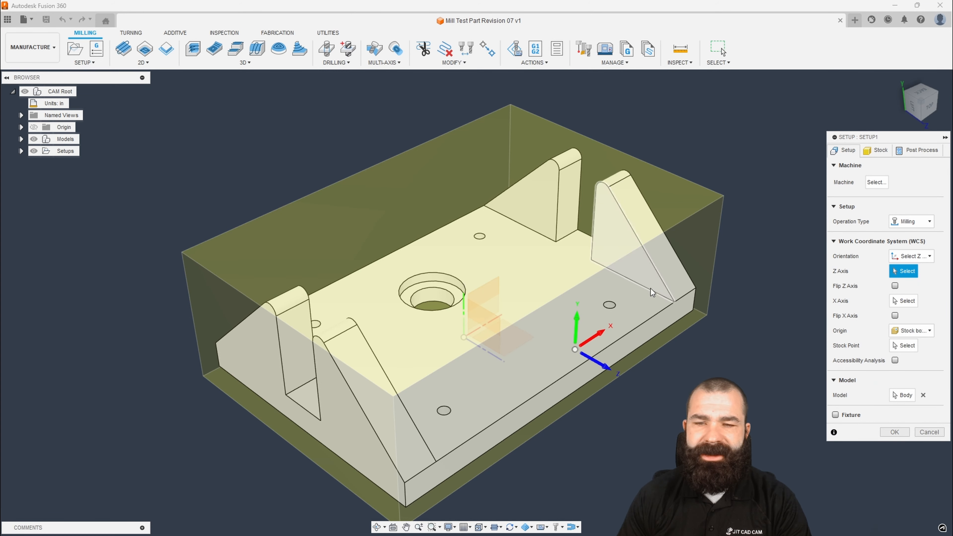
left_click(553, 289)
left_click(603, 350)
middle_click_drag(603, 352, 561, 221, "shift")
middle_click_drag(652, 300, 671, 285, "shift")
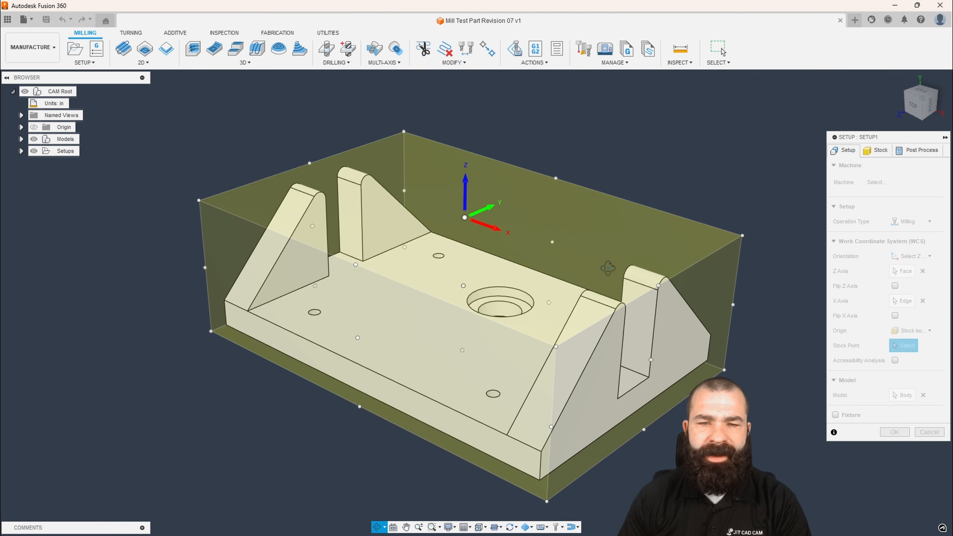
Position the model in the stock height by an offset from the top (+Z) of .02 in.
left_click(877, 153)
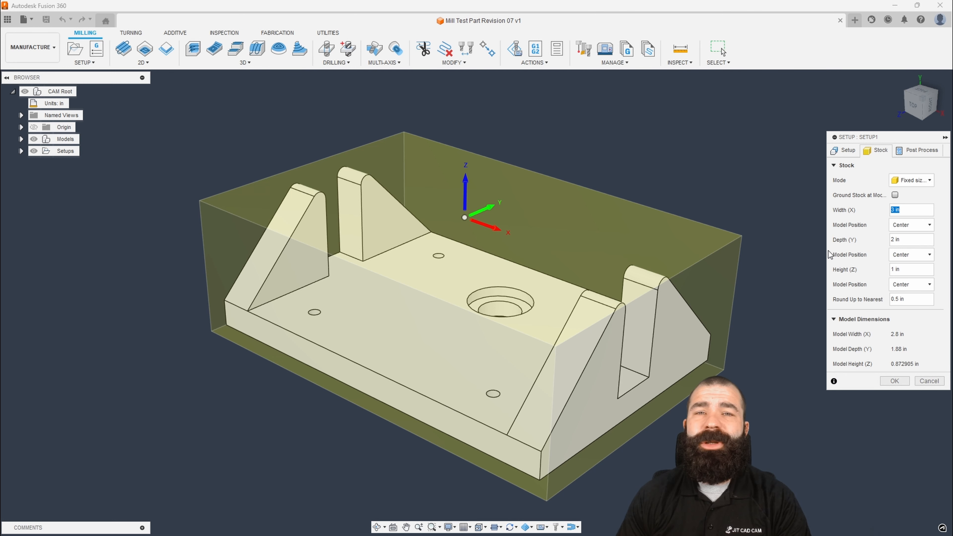
left_click(915, 104)
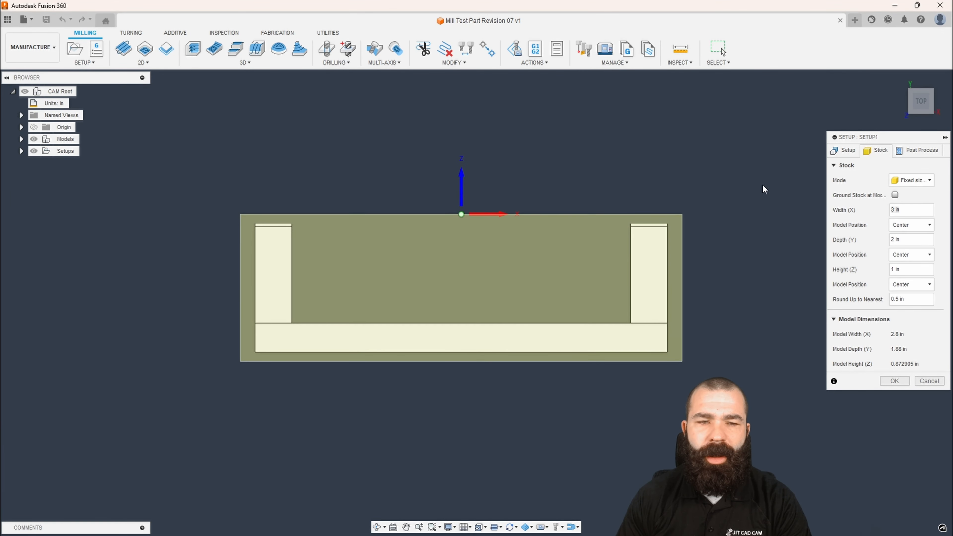
left_click(908, 285)
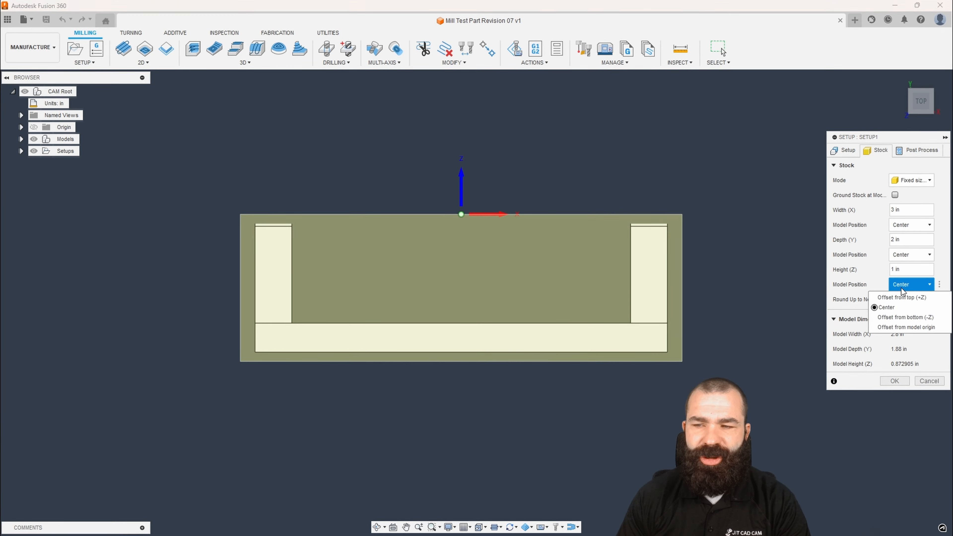
left_click(908, 302)
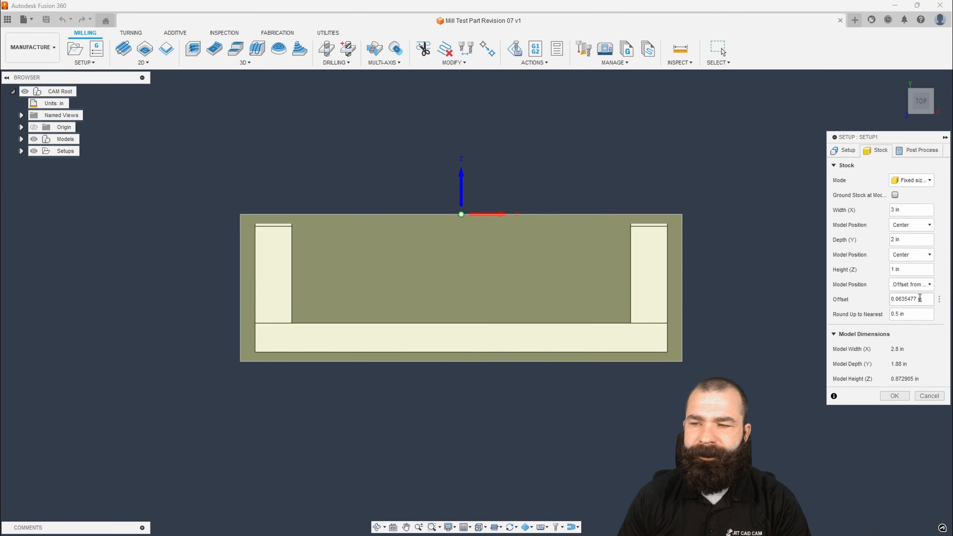
type(".0")
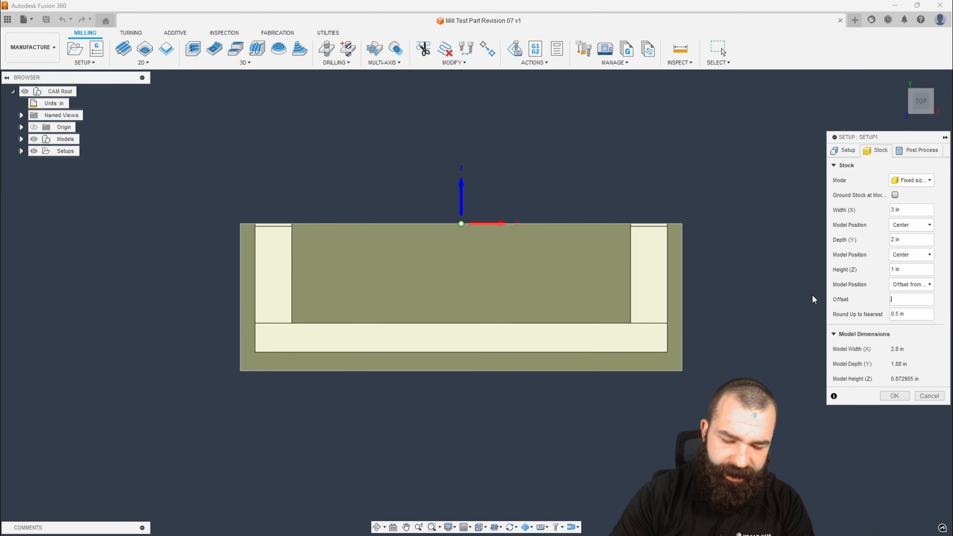
type("2")
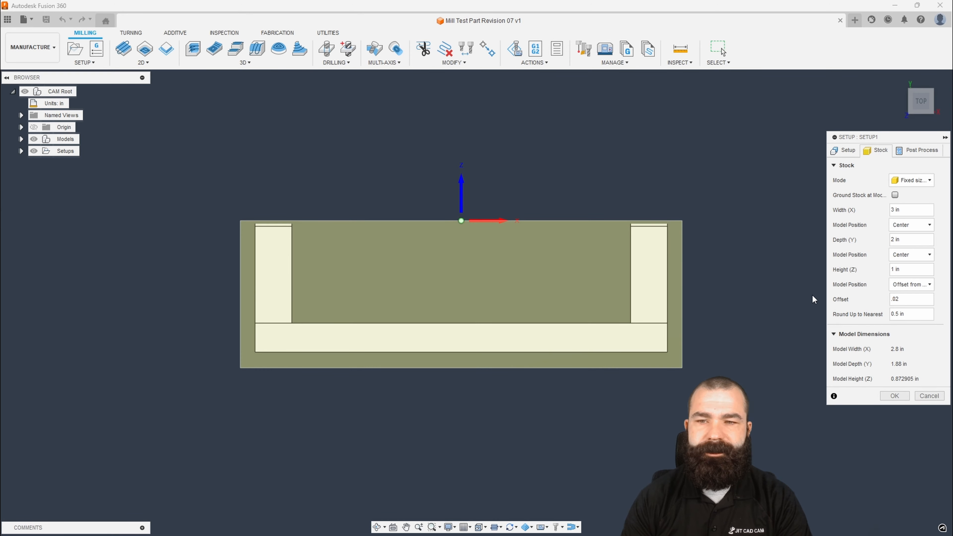
Flip the setup's Z axis so the part's underside is machined first, and accept the setup.
middle_click_drag(692, 273, 594, 248, "shift")
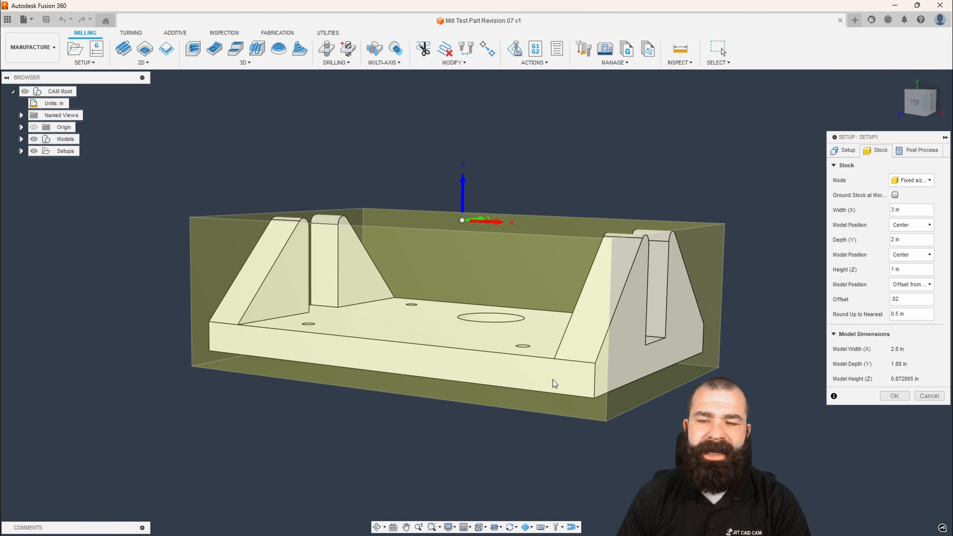
middle_click_drag(429, 367, 600, 290, "shift")
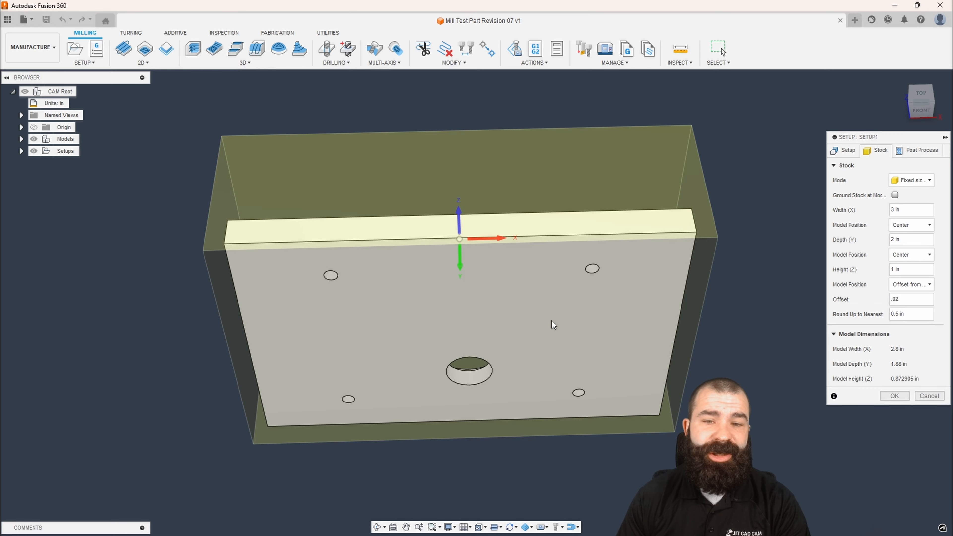
middle_click_drag(472, 280, 459, 351, "shift")
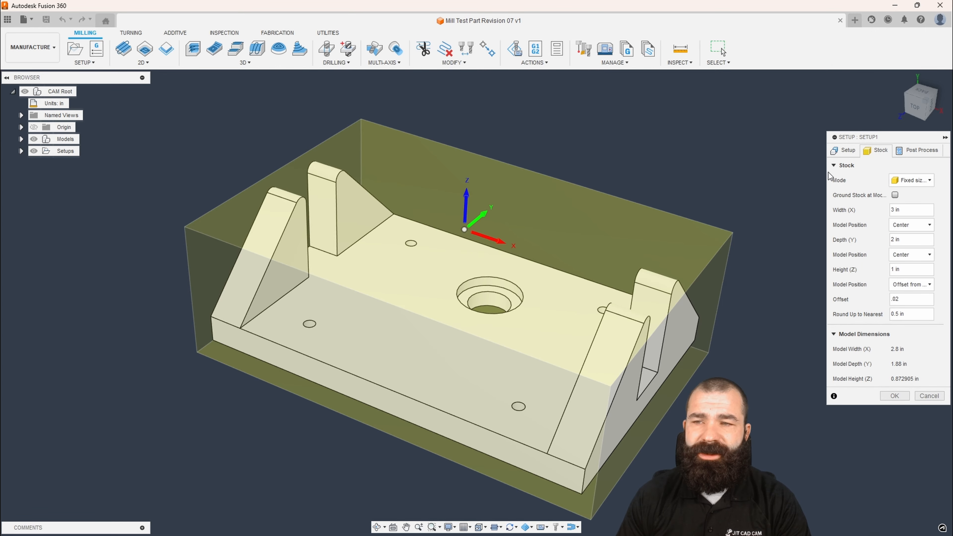
left_click(843, 150)
left_click(896, 286)
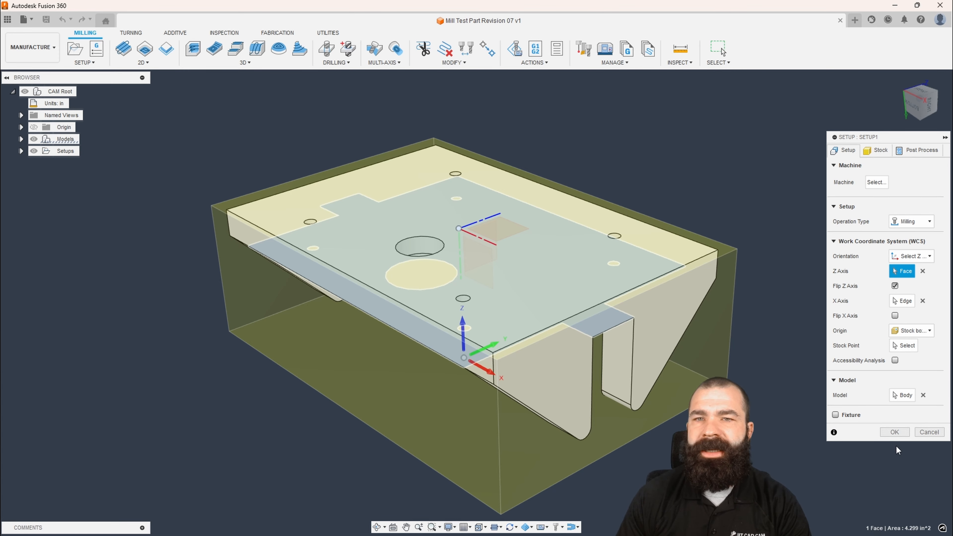
left_click(890, 433)
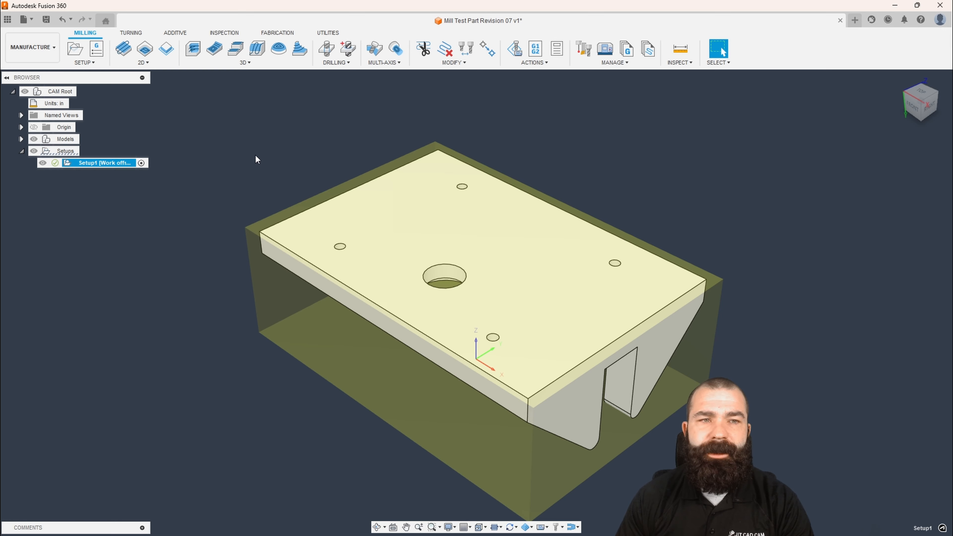
Create a 2D Face operation using the 2" Face Mill from the inch milling tools of the Fusion 360 Library.
left_click(148, 63)
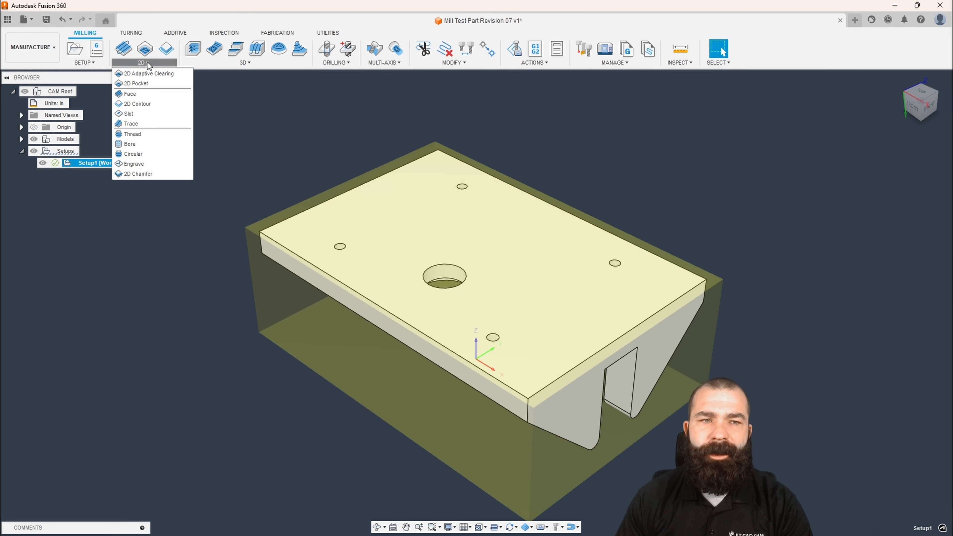
left_click(143, 94)
left_click(900, 181)
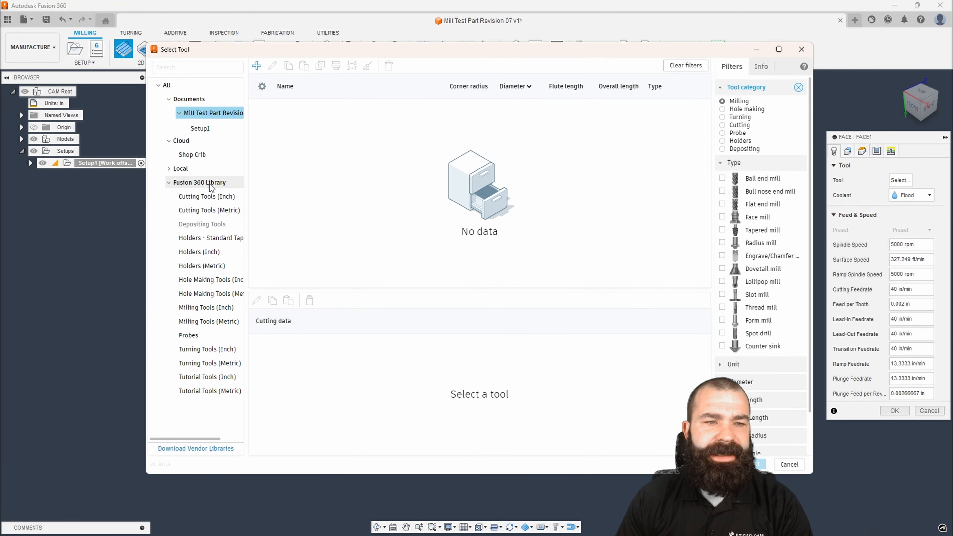
left_click(203, 183)
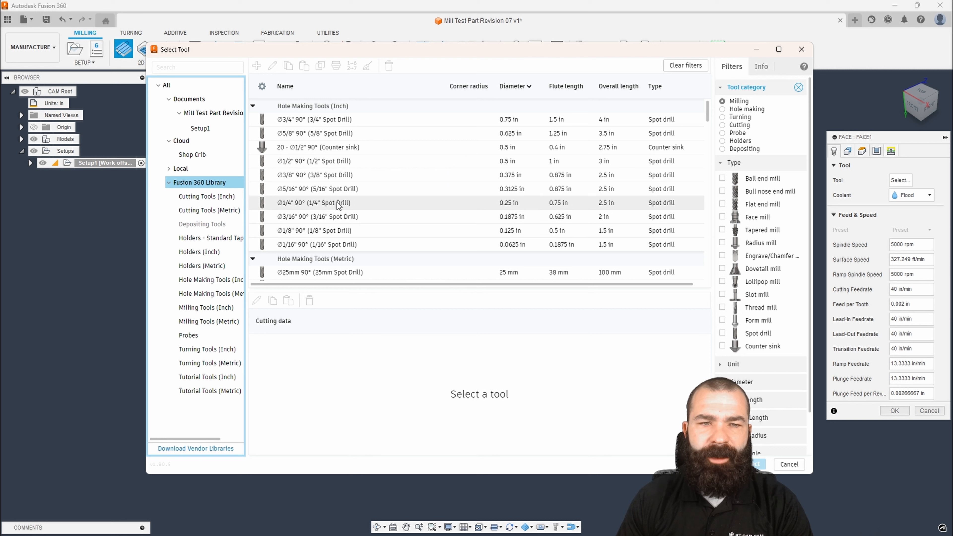
left_click(722, 217)
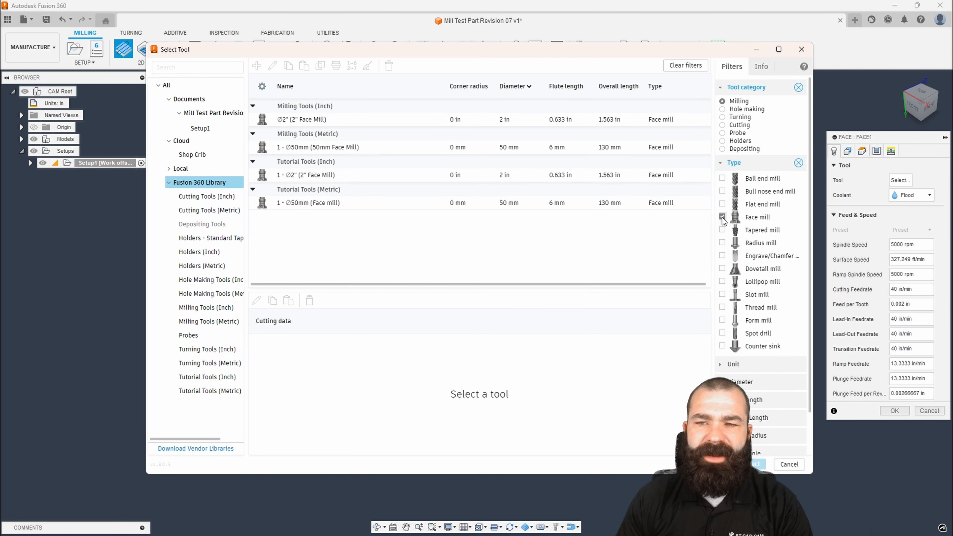
left_click(302, 119)
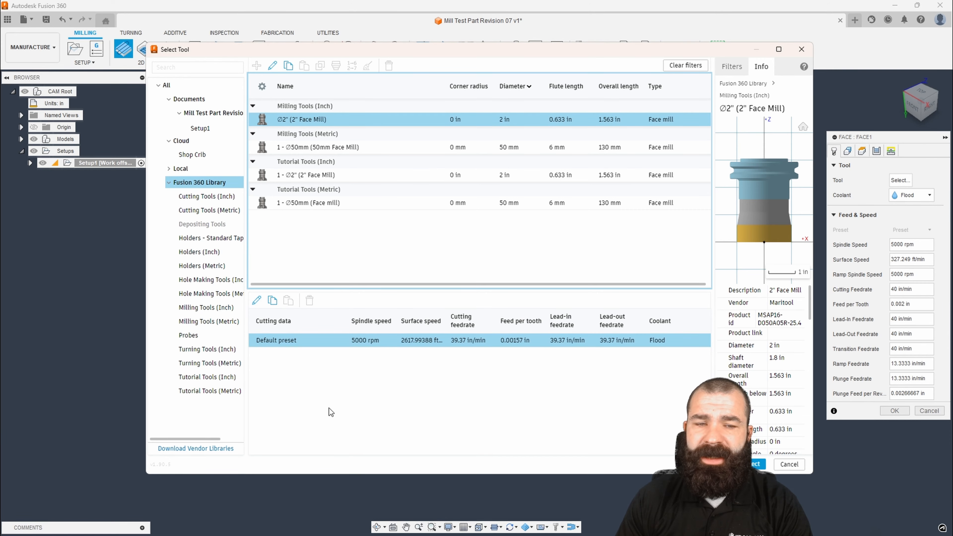
left_click(750, 464)
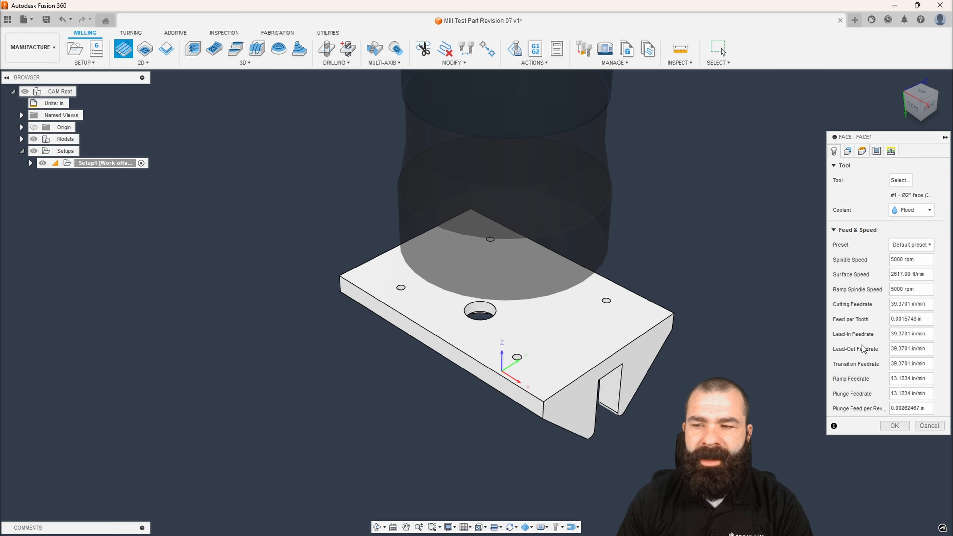
Set the face mill's surface speed to 400 ft/min and its feed per tooth to .01 in.
double_click(902, 277)
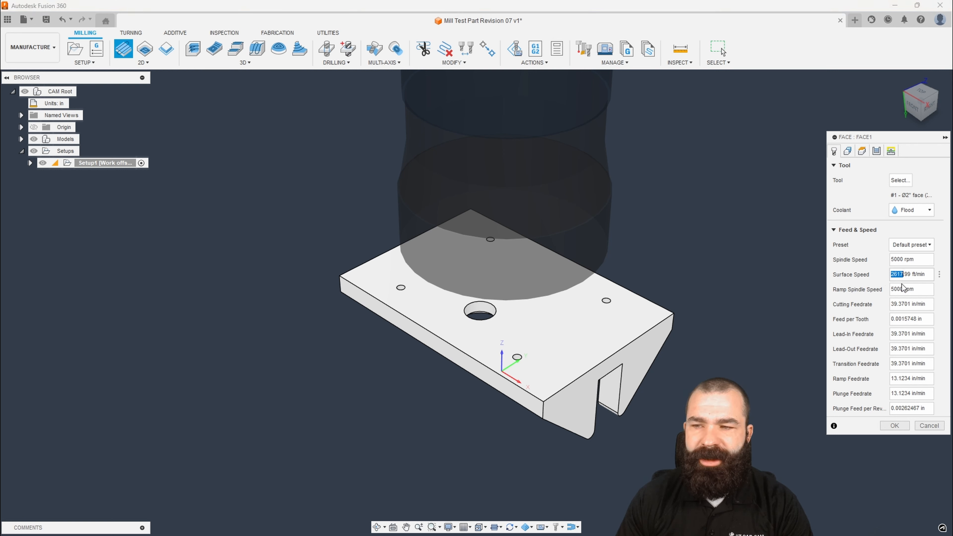
left_click_drag(929, 274, 862, 276)
type("400")
key("Tab")
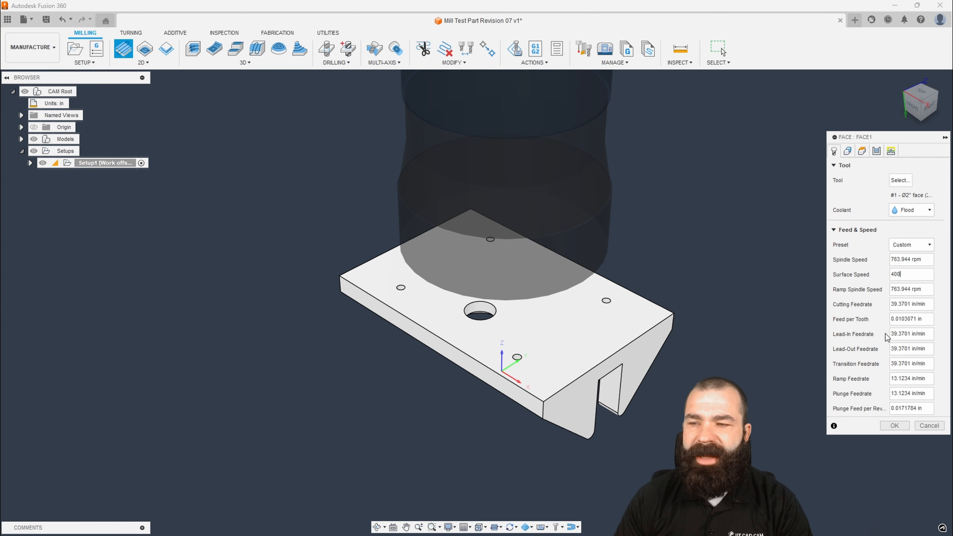
double_click(897, 320)
type(".01")
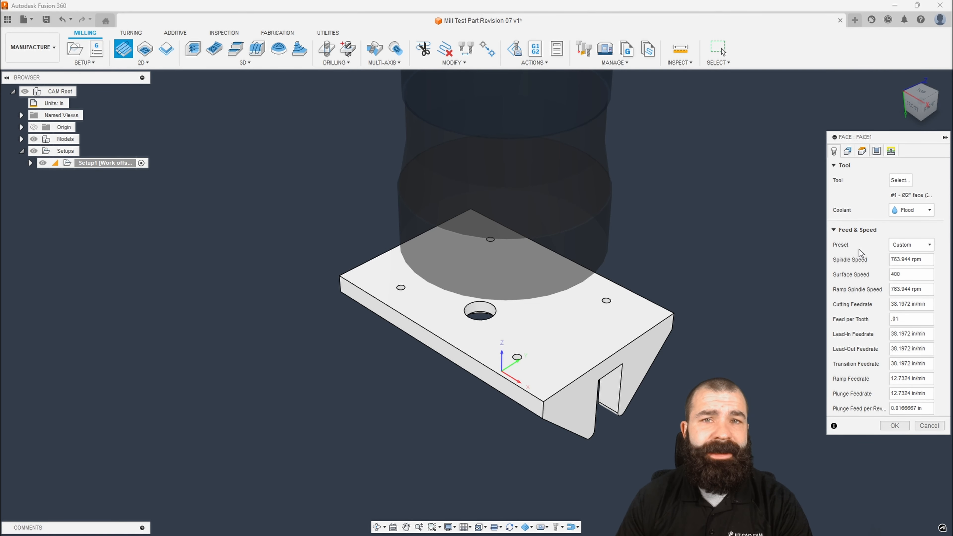
Review the facing operation's stock contour and heights, enable Multiple Depths in its passes, and generate the toolpath.
left_click(860, 151)
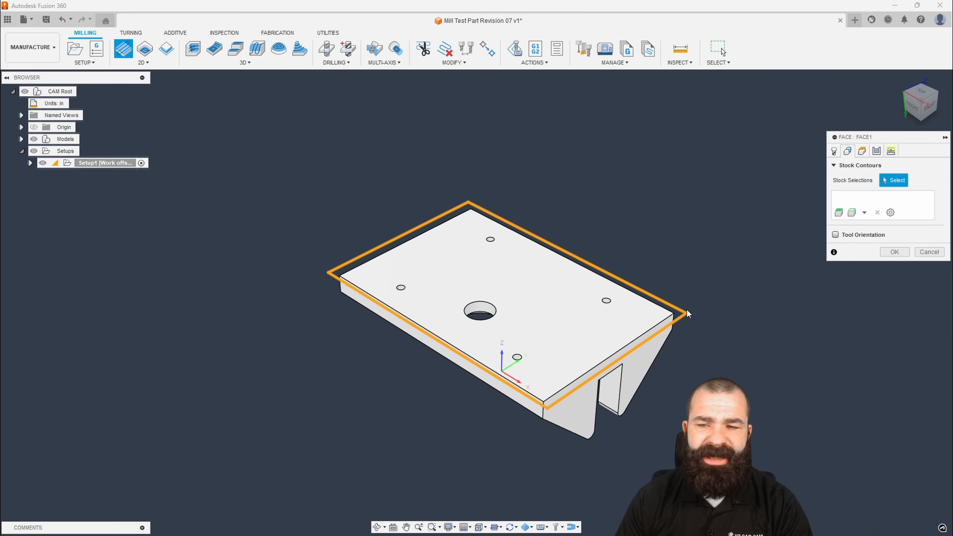
left_click(869, 154)
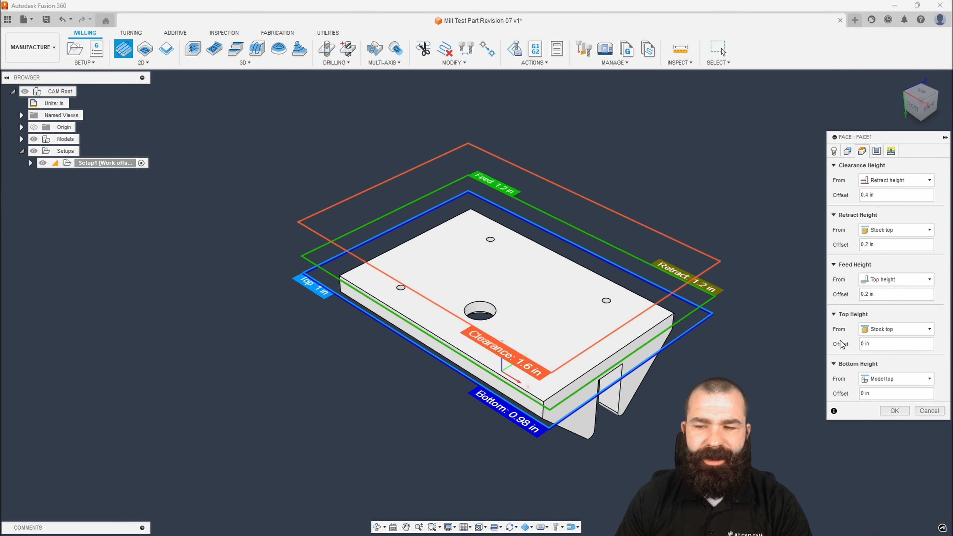
left_click(878, 151)
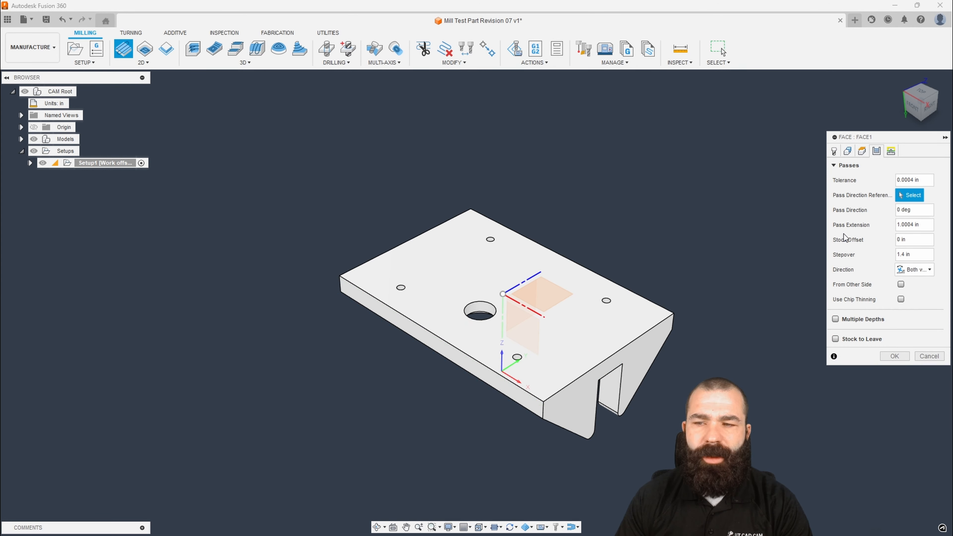
left_click(836, 318)
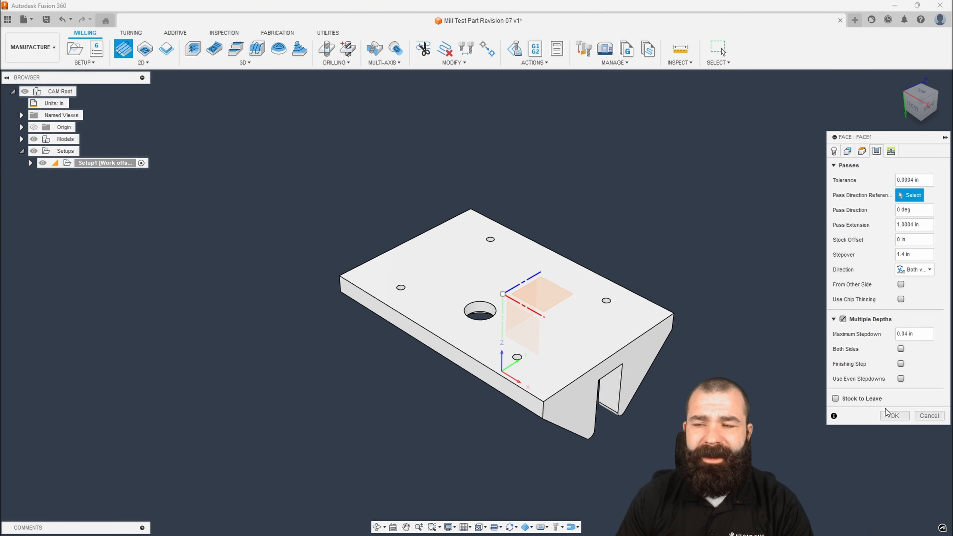
left_click(899, 416)
Display the stock around the part and examine the facing toolpath across it.
middle_click_drag(687, 326, 660, 311, "shift")
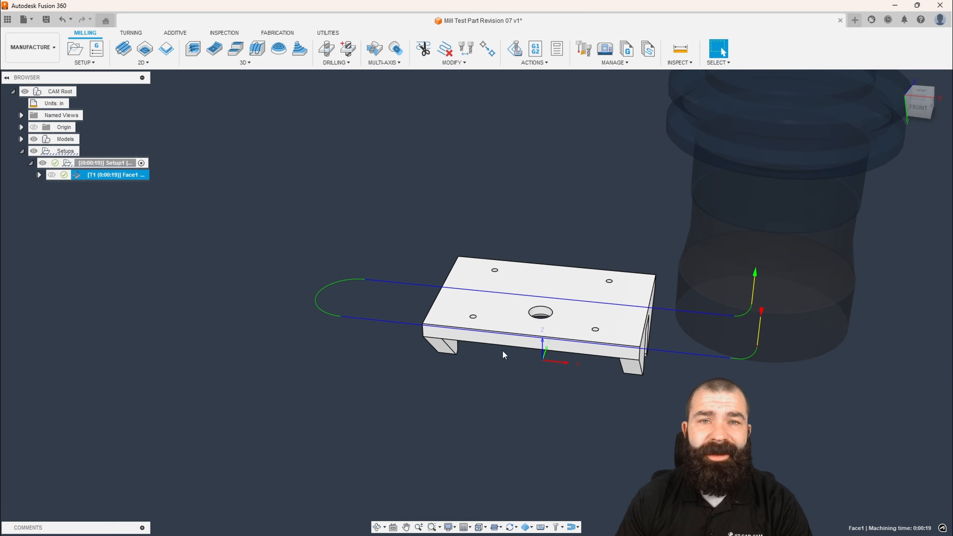
middle_click_drag(505, 355, 521, 346, "shift")
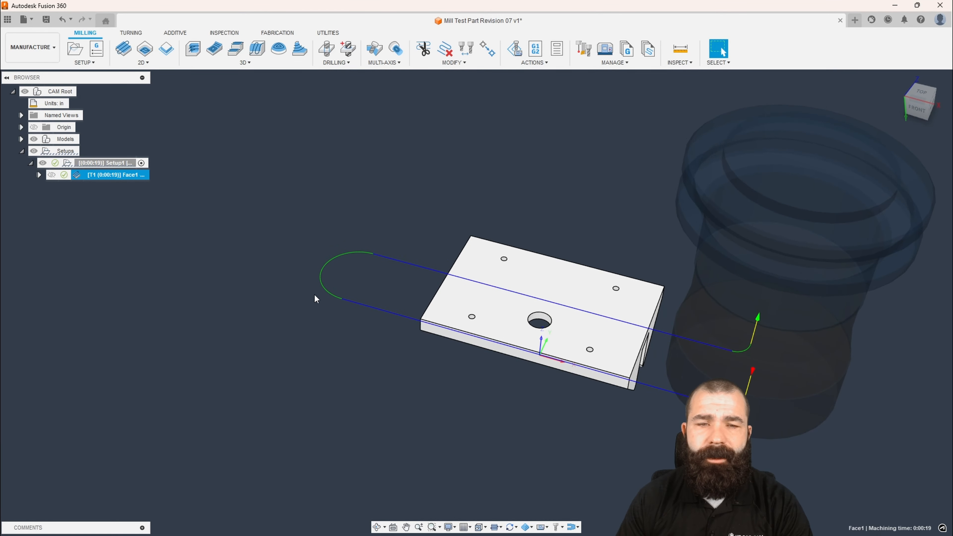
key("shift+s")
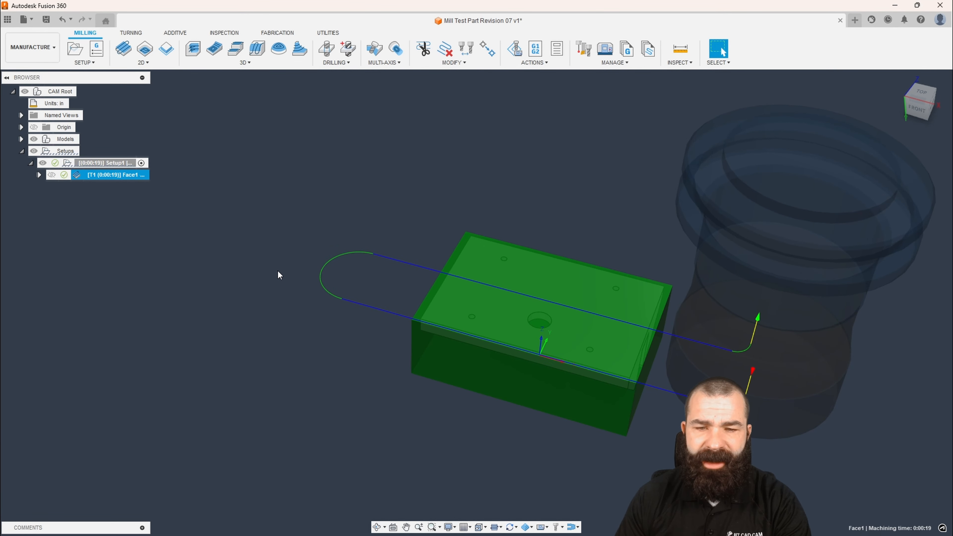
mouse_move(332, 302)
middle_mouse_down("shift")
mouse_move(334, 281)
mouse_move(334, 309)
middle_mouse_up("shift")
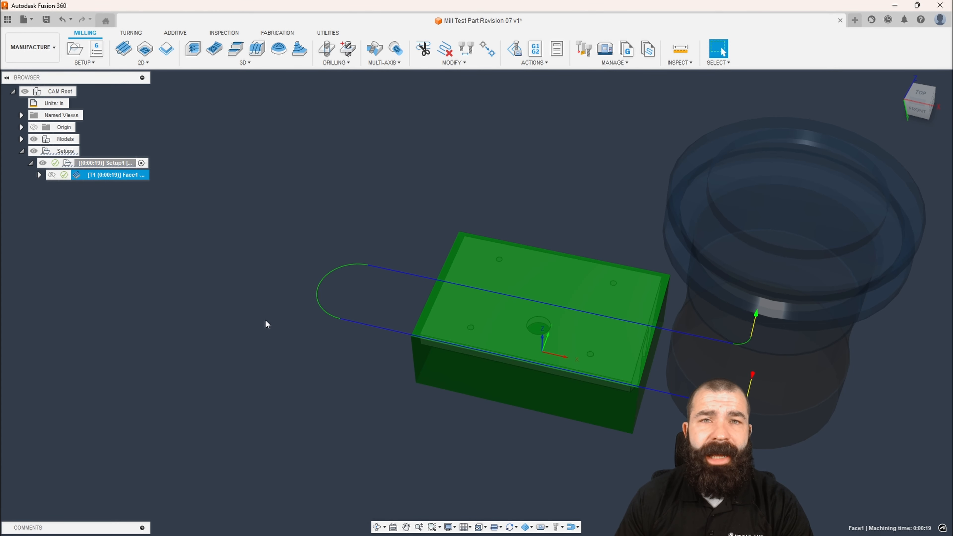
scroll(516, 368, "up", 3)
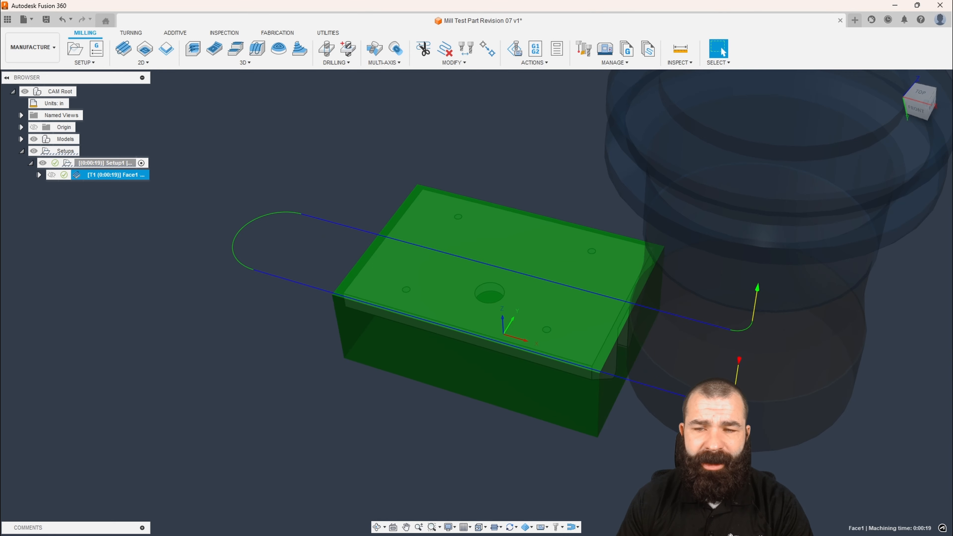
Create a 2D Contour operation using the 1/2" Flat Endmill from the Fusion 360 Library with the Stainless Steel - Finishing cutting data.
left_click(167, 48)
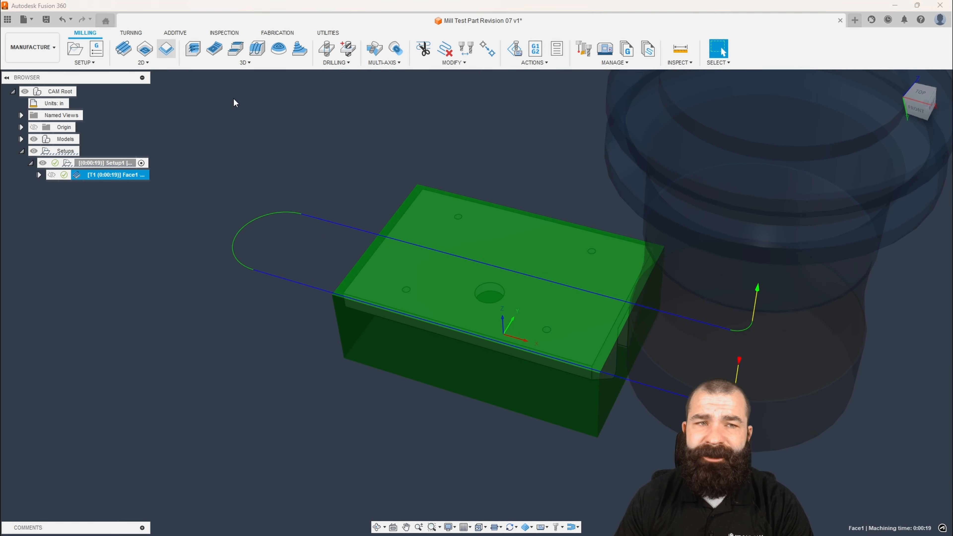
left_click(900, 181)
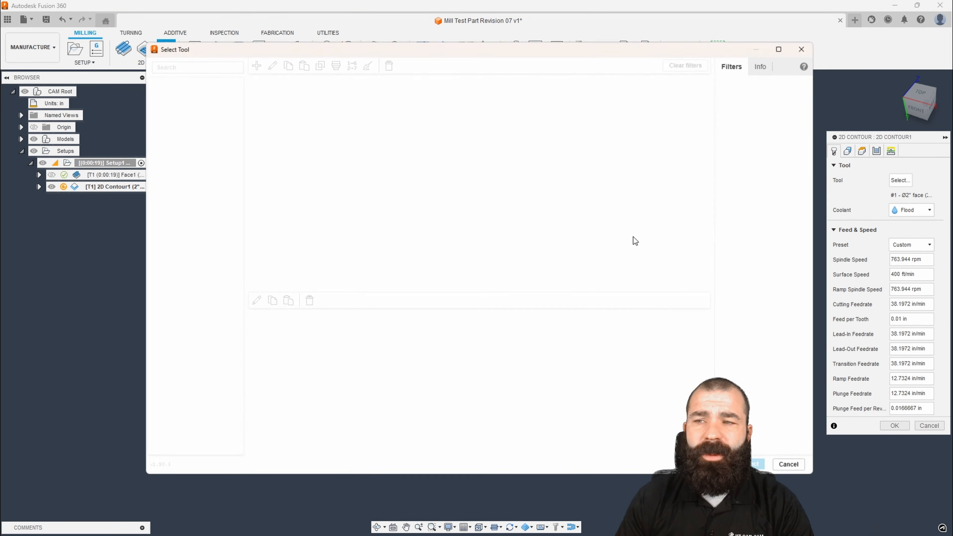
left_click(199, 182)
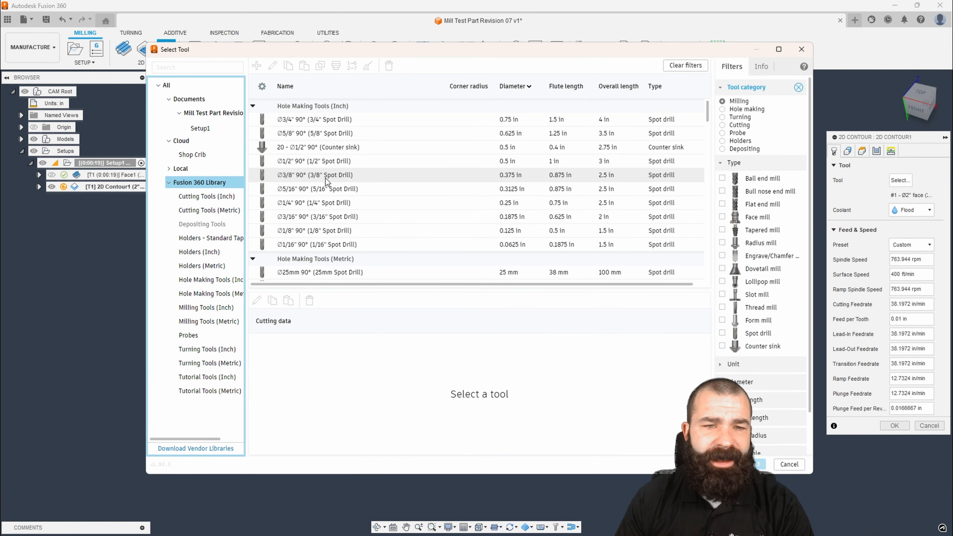
left_click(722, 204)
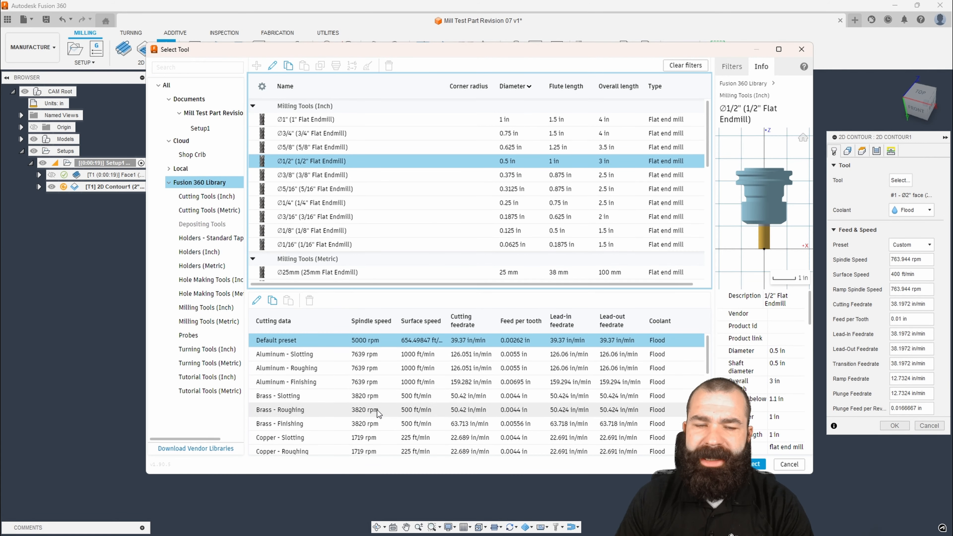
scroll(371, 413, "down", 3)
scroll(389, 389, "down", 3)
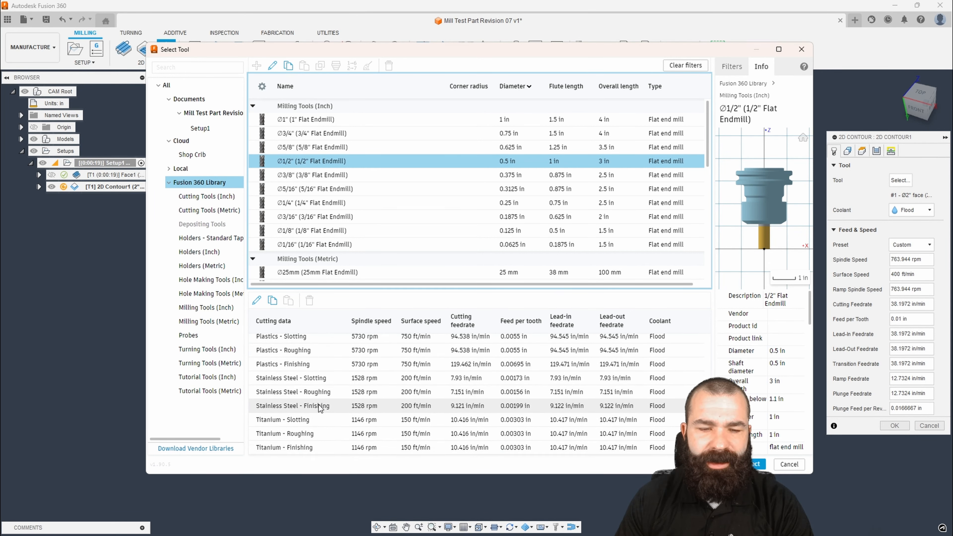
left_click(319, 405)
left_click(755, 465)
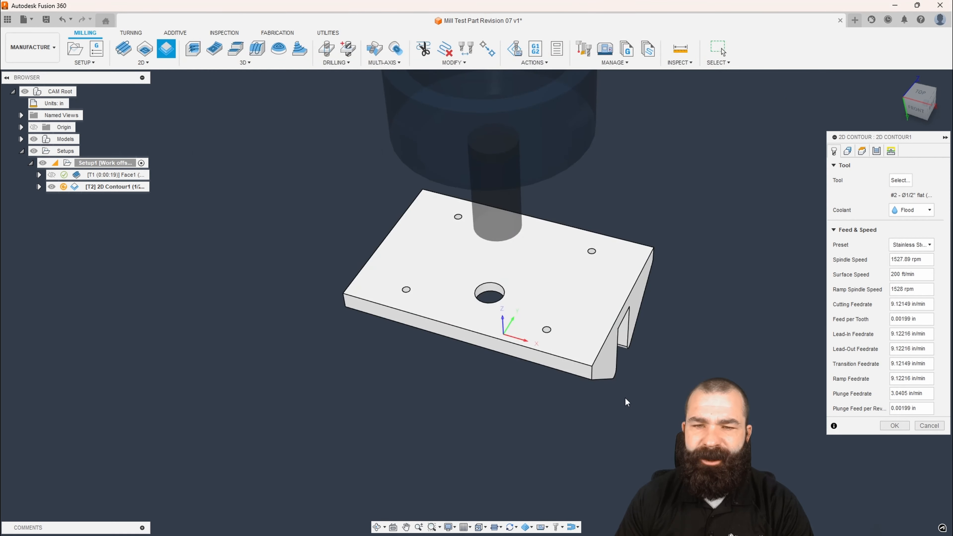
Select the closed outer edge chain of the plate's upper face as the machining contour.
middle_click_drag(559, 341, 556, 328, "shift")
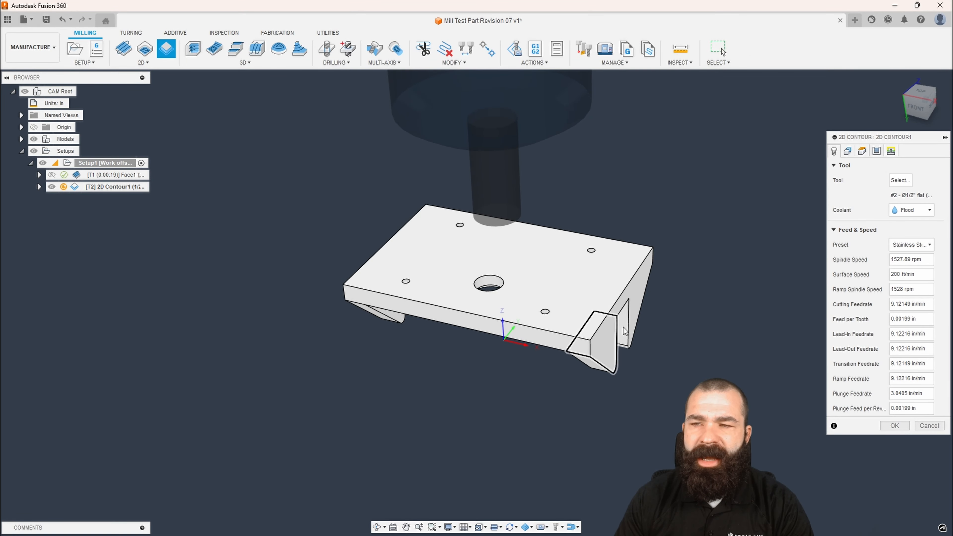
left_click(848, 151)
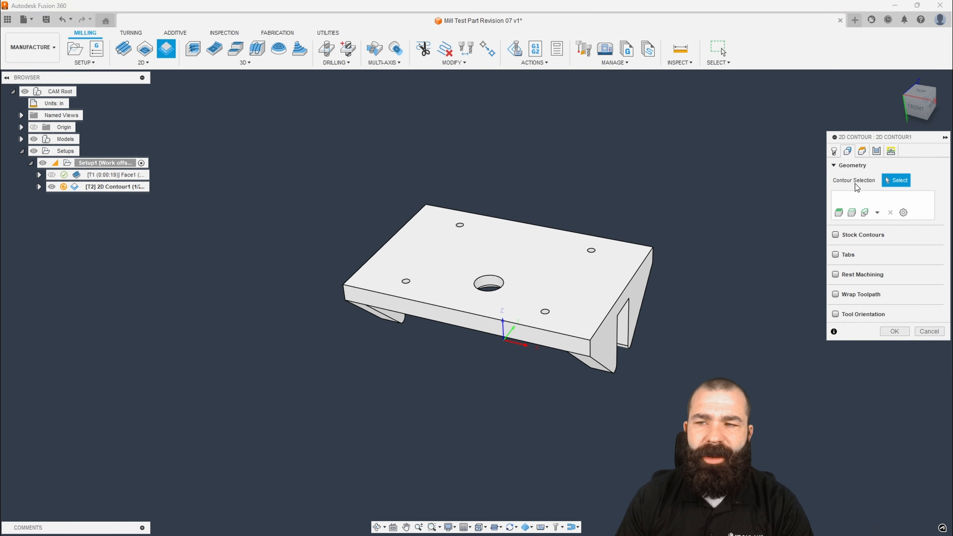
left_click(641, 265)
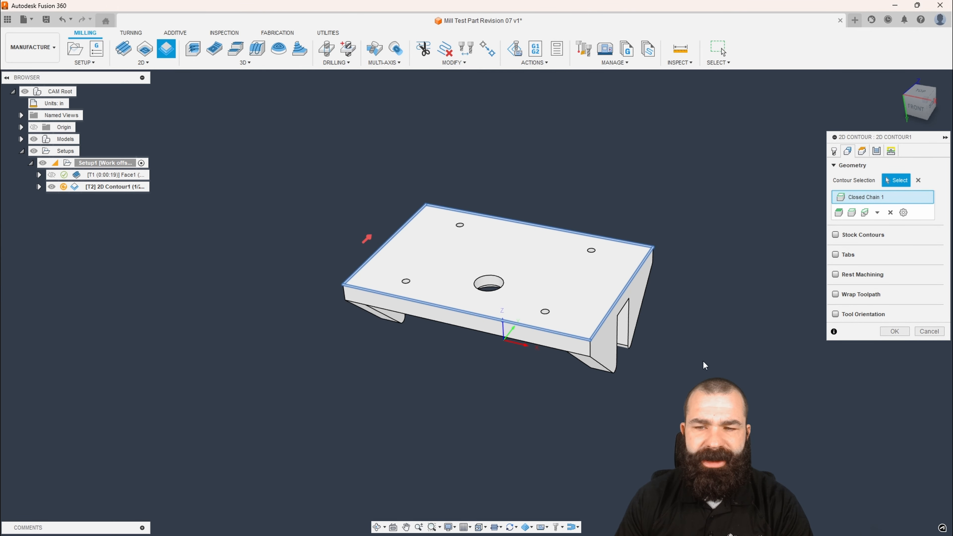
middle_click_drag(705, 364, 709, 340, "shift")
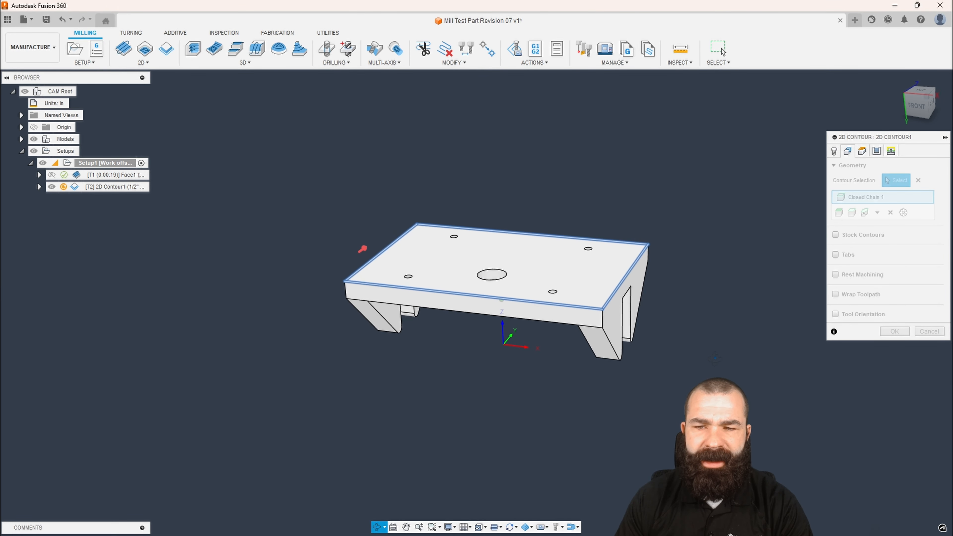
Set the contour's bottom height to reference the model bottom with a -.02 in offset.
left_click(862, 151)
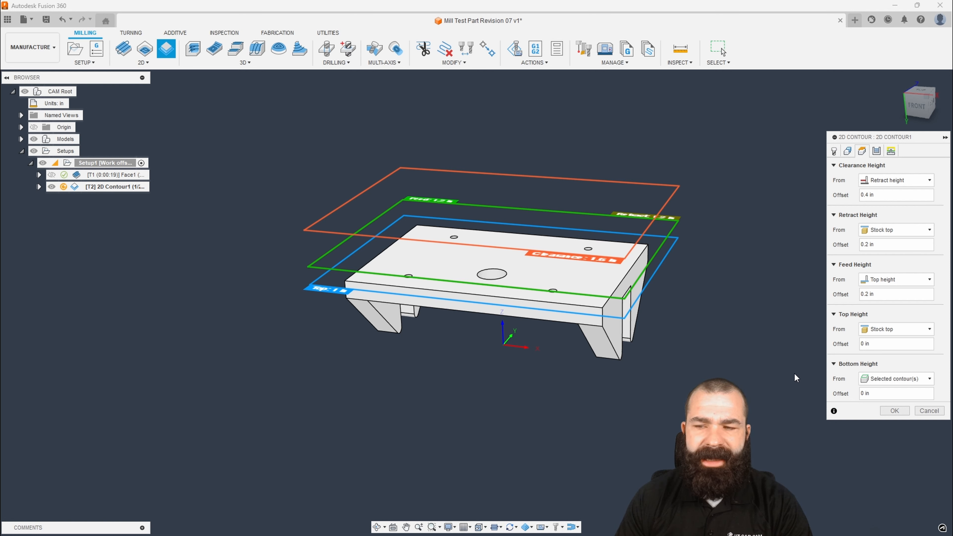
left_click(883, 380)
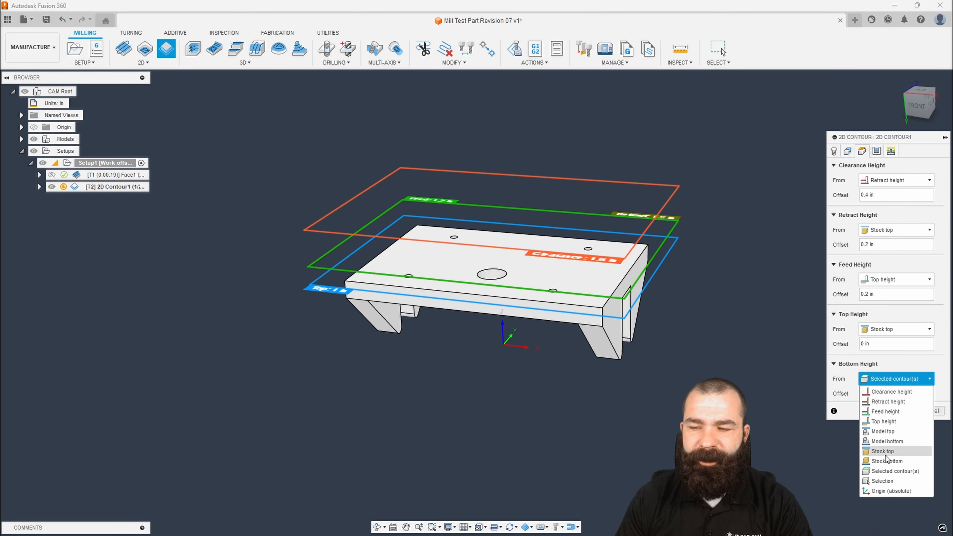
left_click(886, 441)
left_click_drag(881, 392, 849, 395)
type("-")
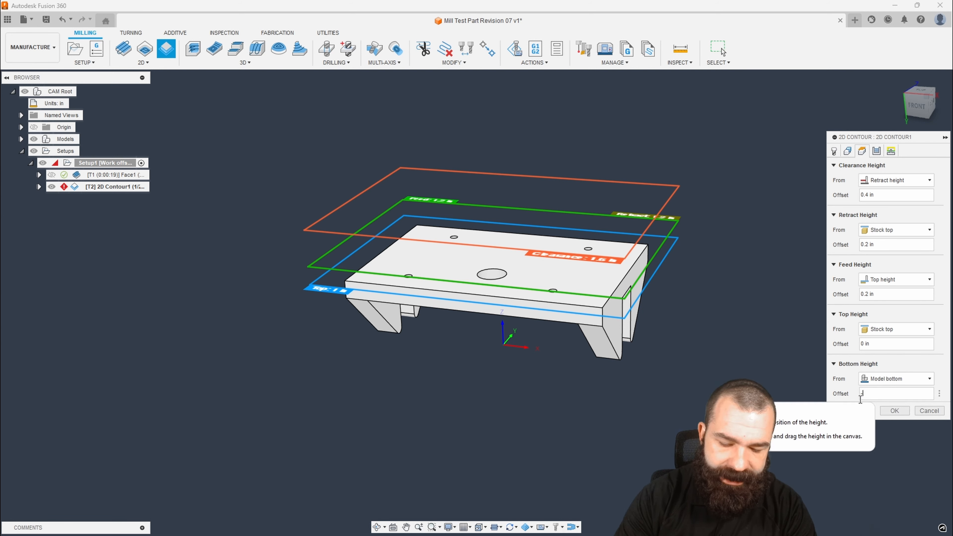
type(".02")
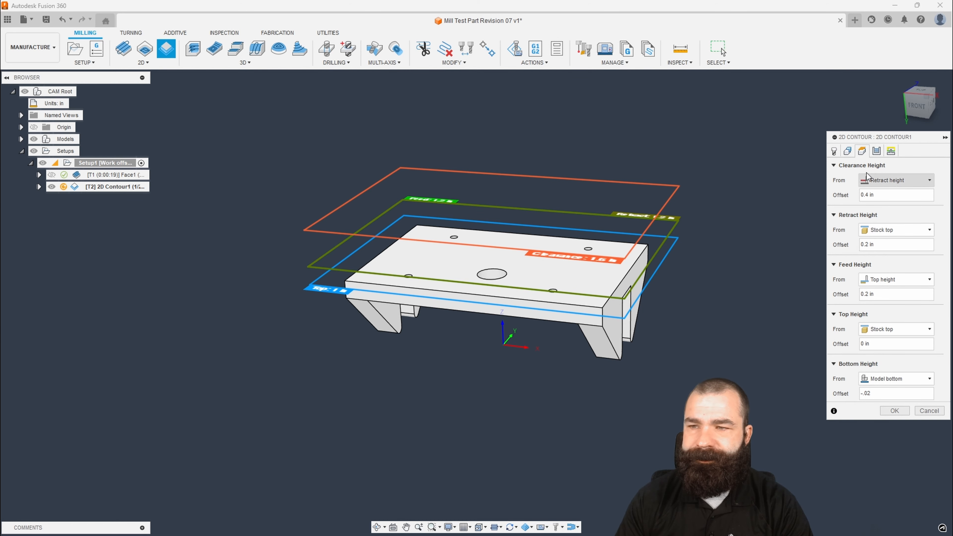
Enable multiple finishing passes for the contour, set their number to 20, and generate the toolpath.
left_click(877, 151)
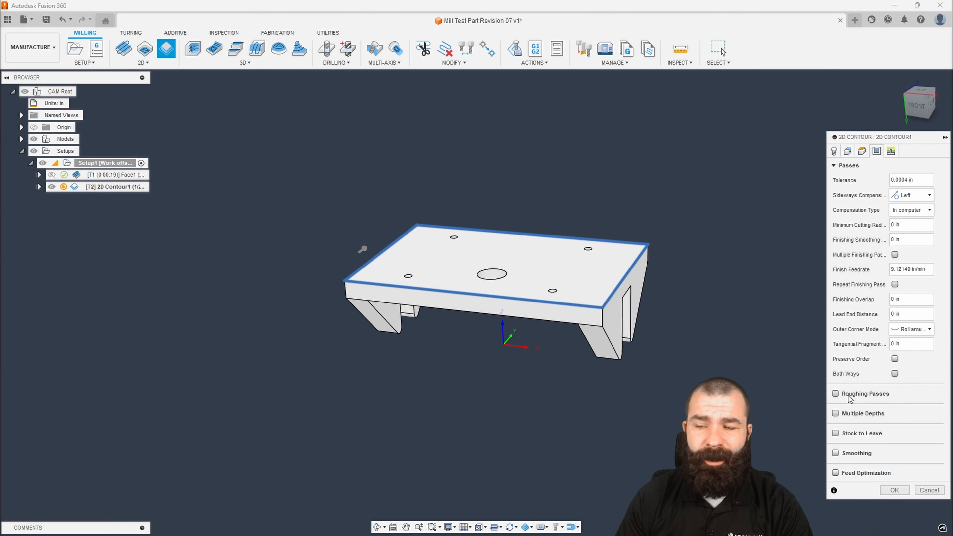
mouse_move(856, 397)
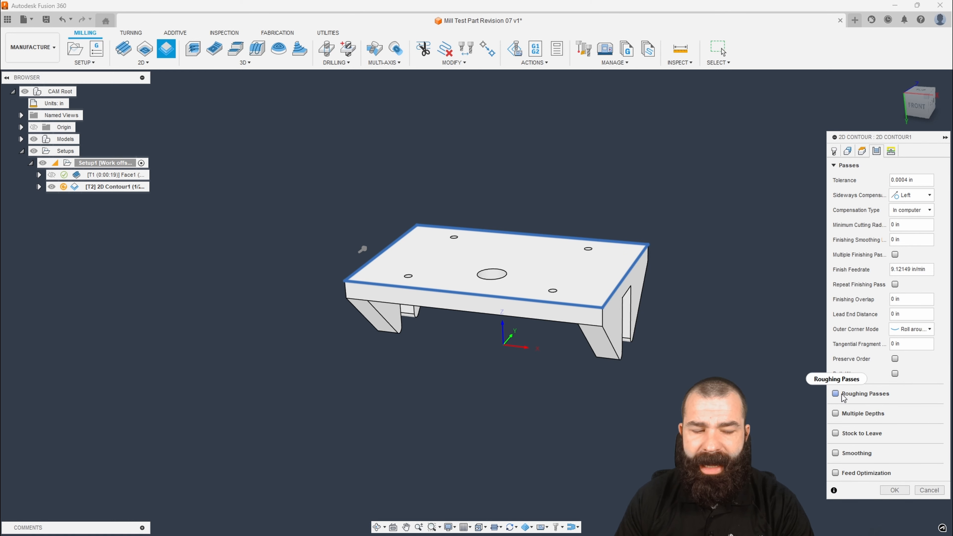
left_click(896, 255)
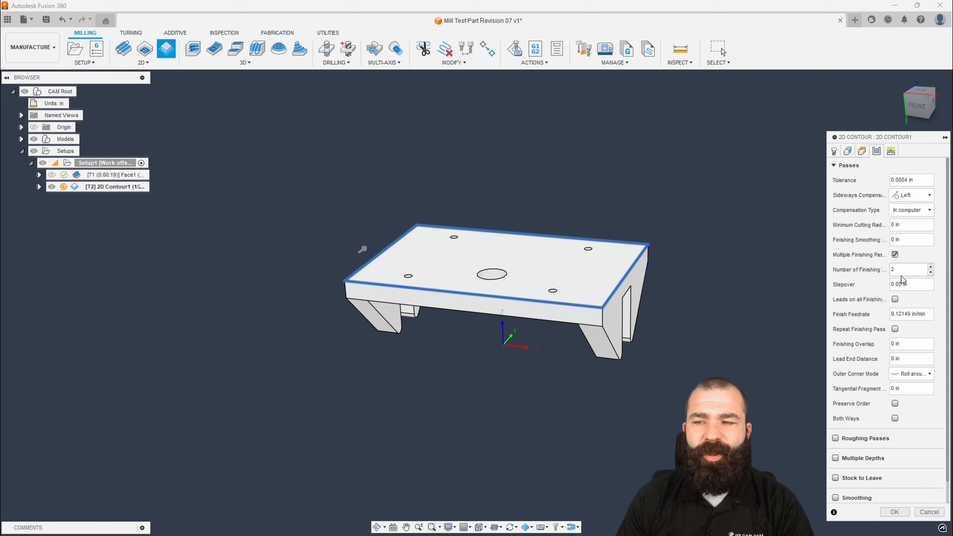
left_click_drag(900, 274, 871, 273)
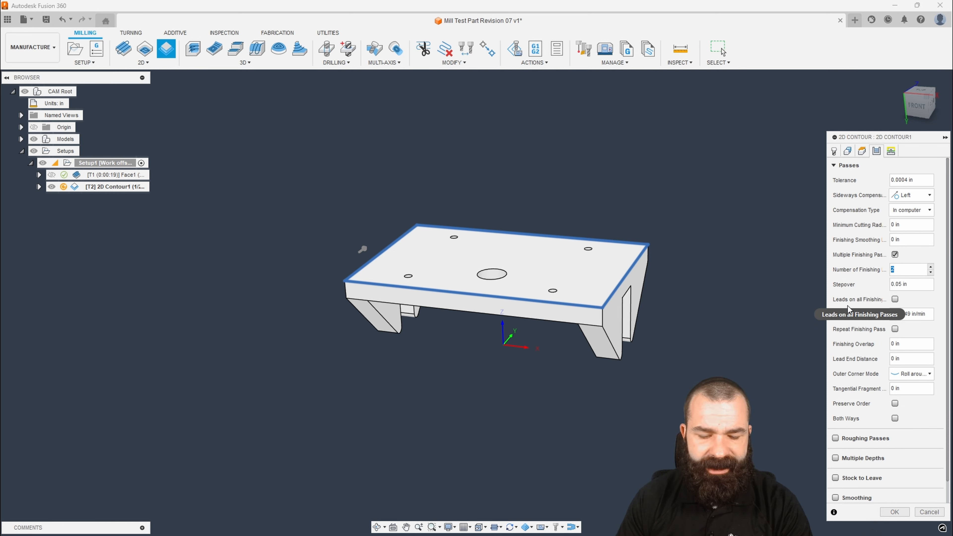
type("0")
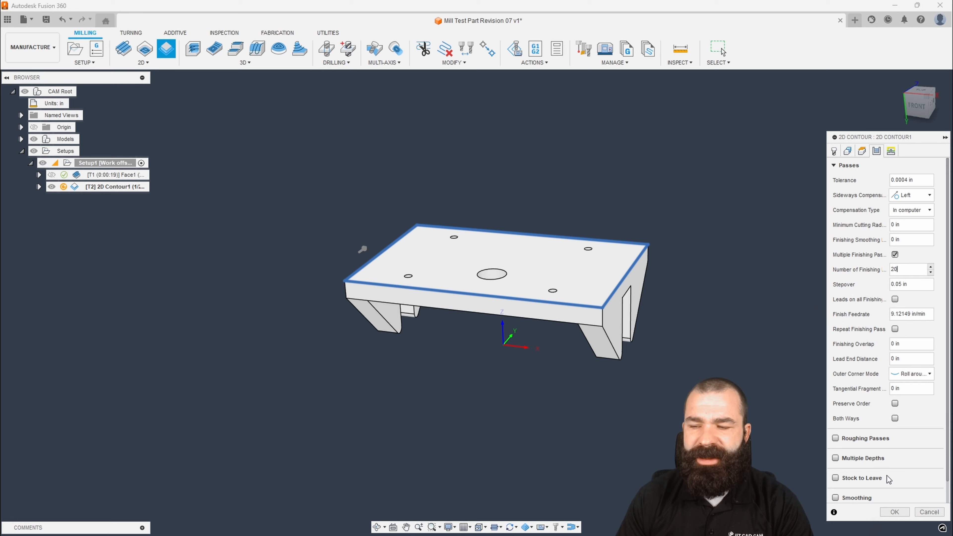
left_click(894, 512)
middle_click_drag(550, 243, 562, 288, "shift")
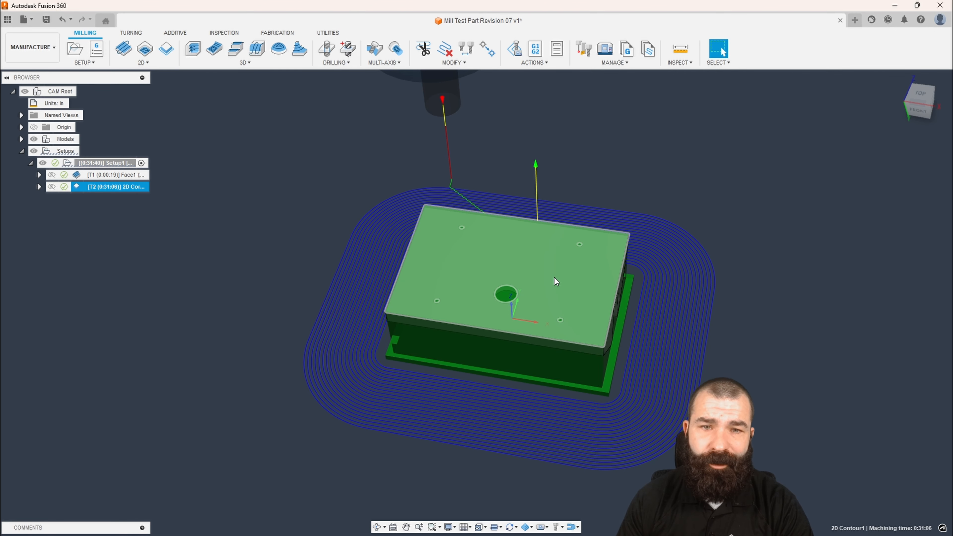
Reopen the first setup's 2D contour to revise it, regenerate its toolpath, and view it from the top.
double_click(79, 188)
left_click(847, 153)
left_click(895, 331)
left_click(920, 94)
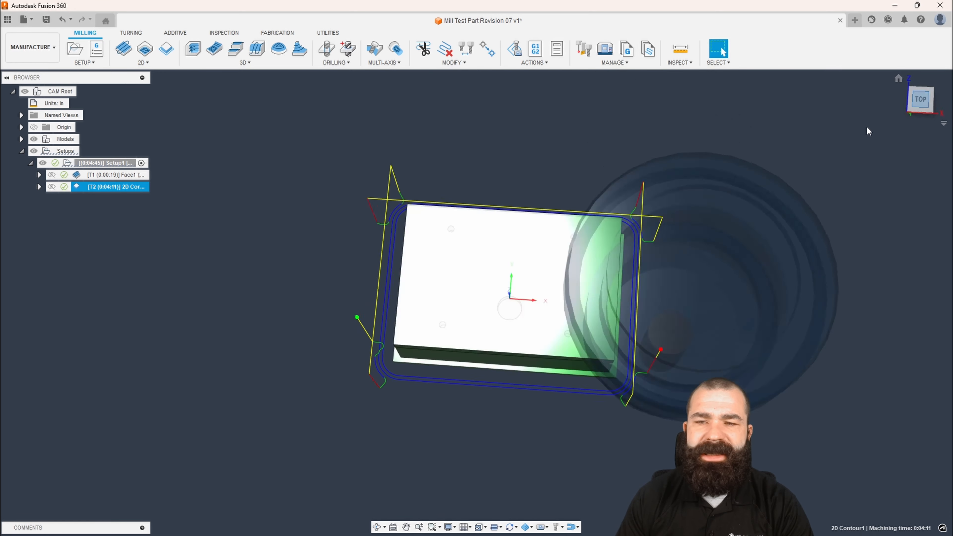
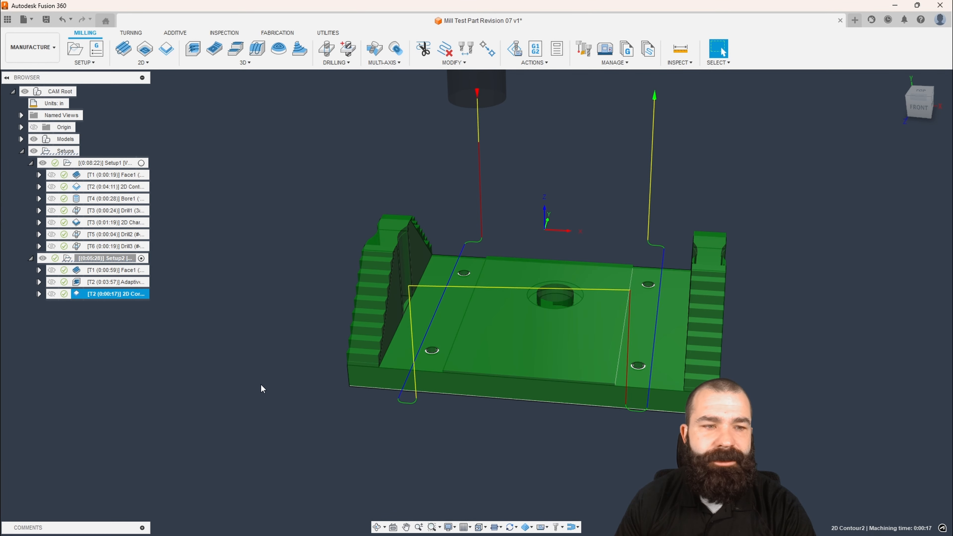
Edit the second setup's 2D contour to keep the tool down, set its vertical lead-in radius to 0, and regenerate the toolpath.
double_click(79, 296)
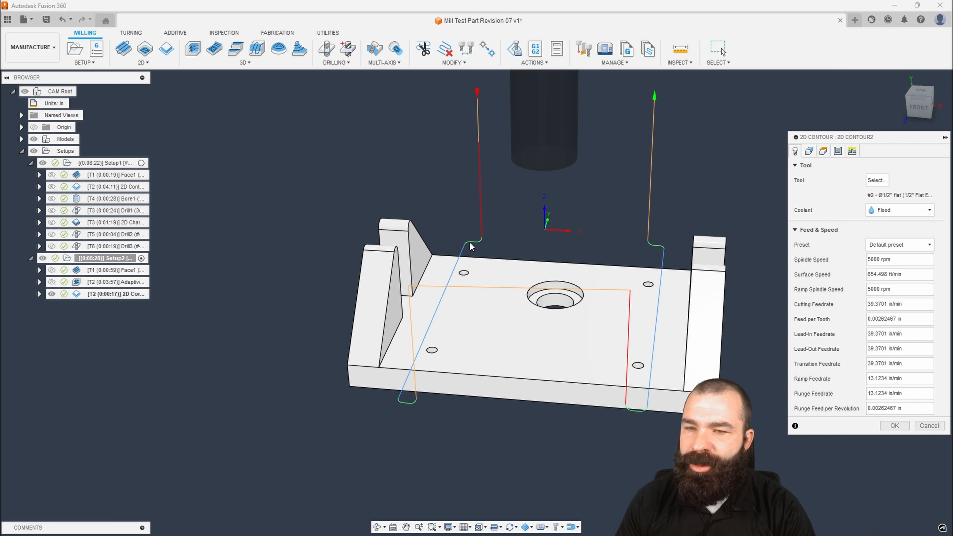
left_click(852, 152)
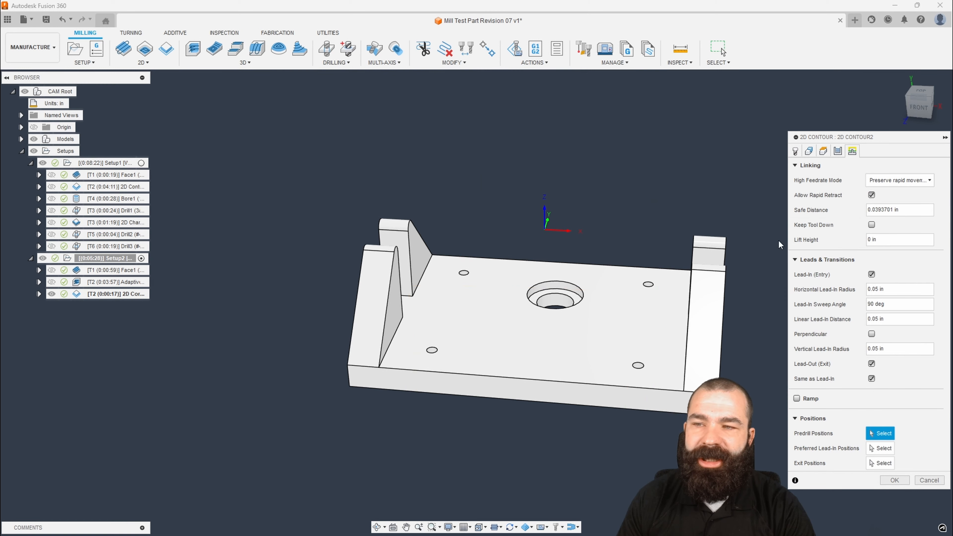
middle_click_drag(714, 278, 726, 260, "shift")
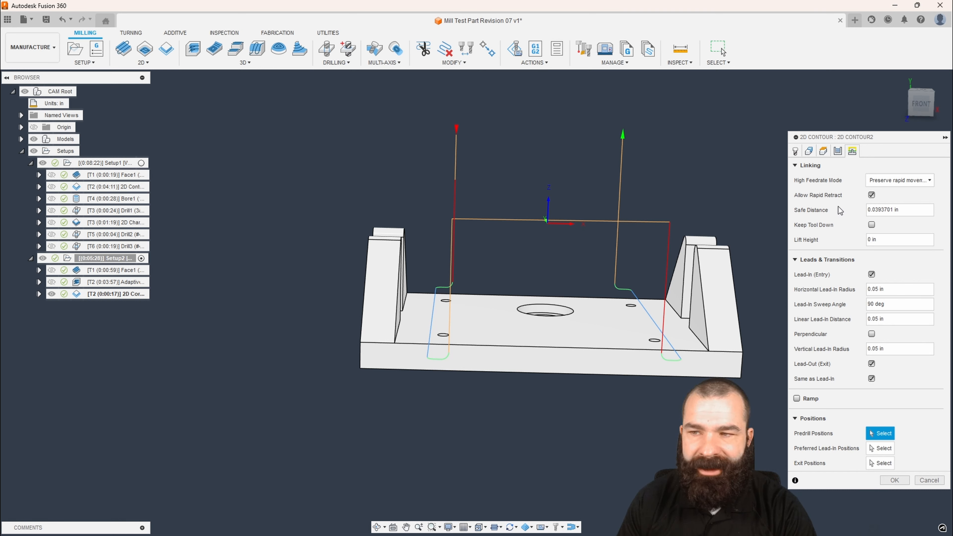
left_click(872, 226)
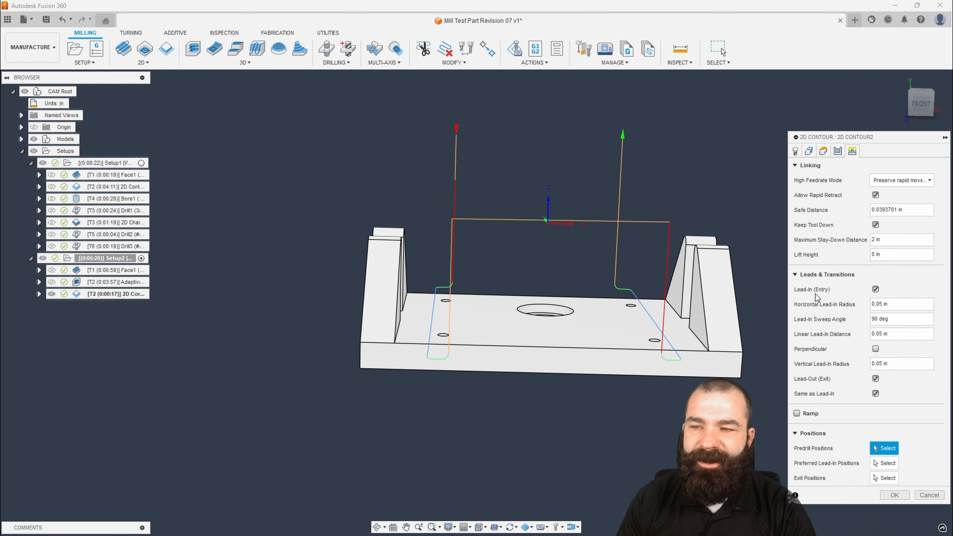
left_click(908, 366)
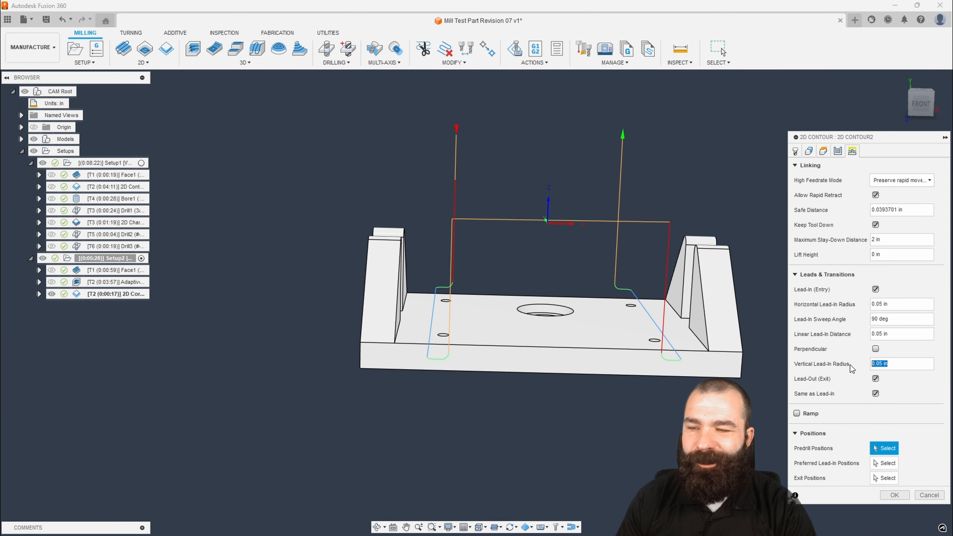
type("0")
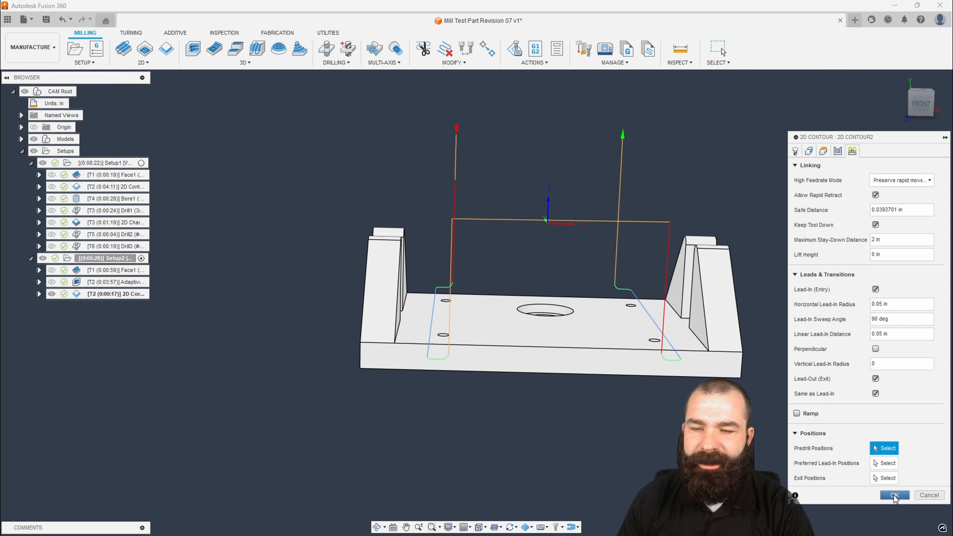
left_click(885, 493)
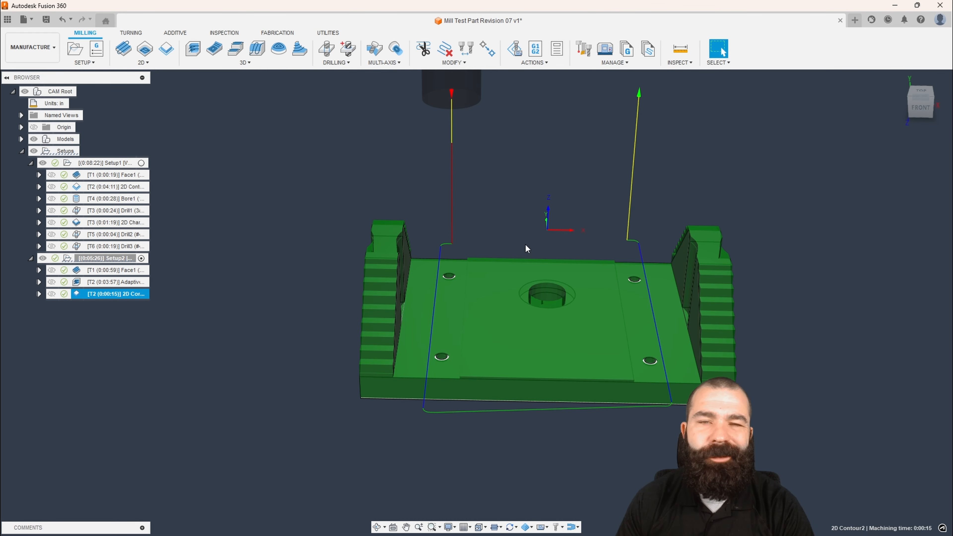
mouse_move(526, 244)
middle_mouse_down("shift")
mouse_move(523, 218)
mouse_move(510, 246)
middle_mouse_up("shift")
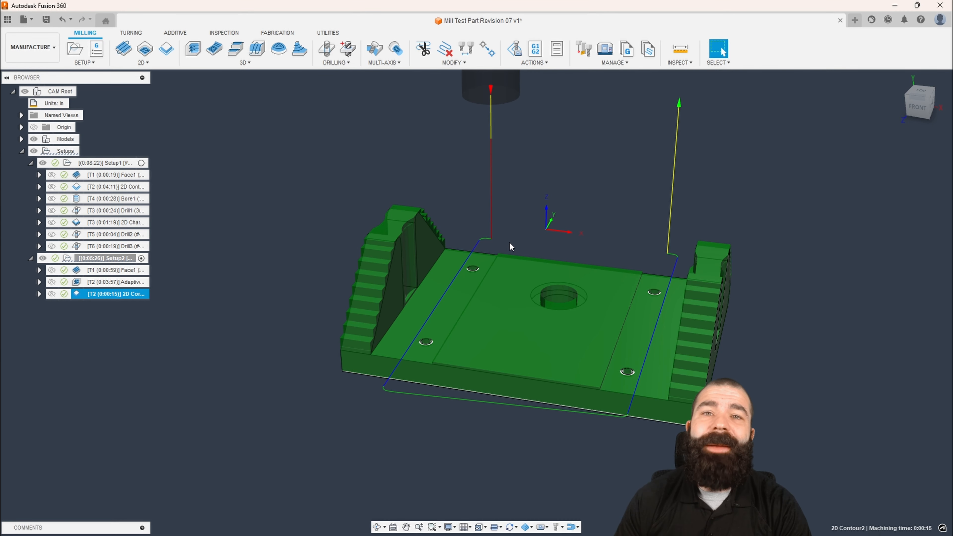
middle_click_drag(666, 343, 670, 345, "shift")
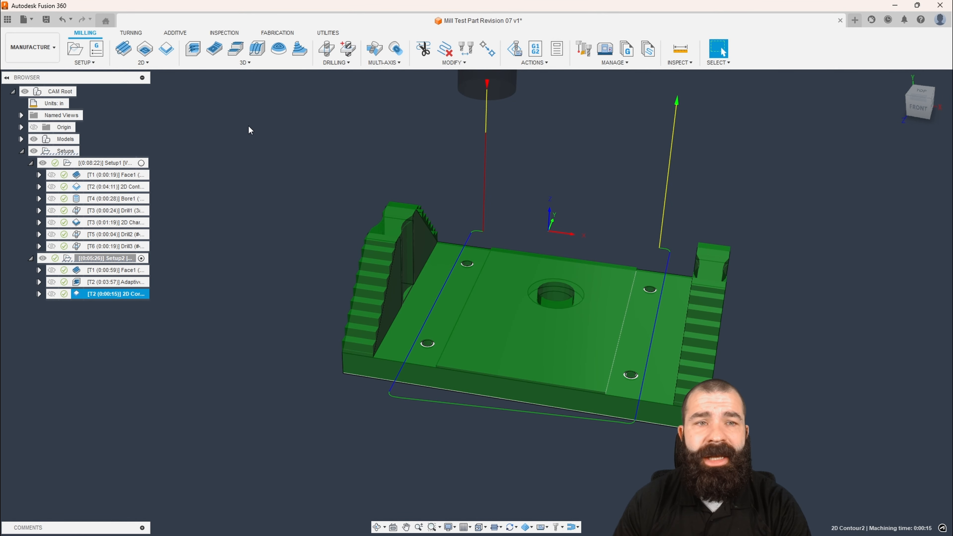
Create a 3D Flat operation in the second setup with the 1/2" flat endmill and its default preset, and generate the toolpath.
left_click(240, 66)
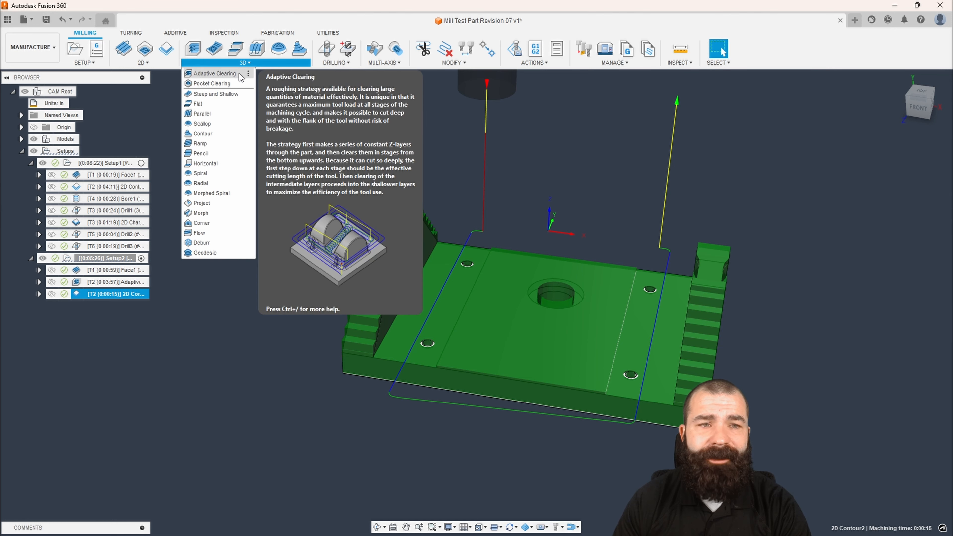
left_click(211, 105)
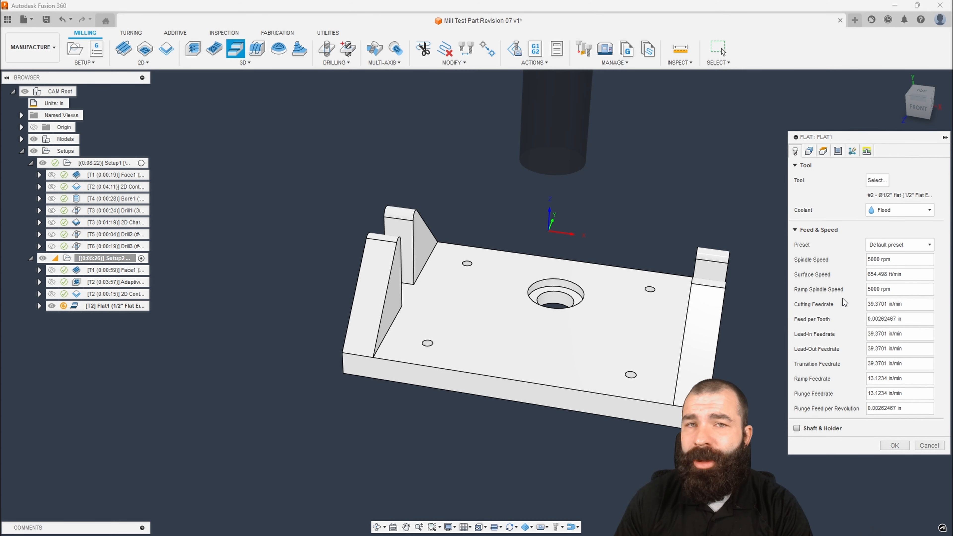
left_click(894, 445)
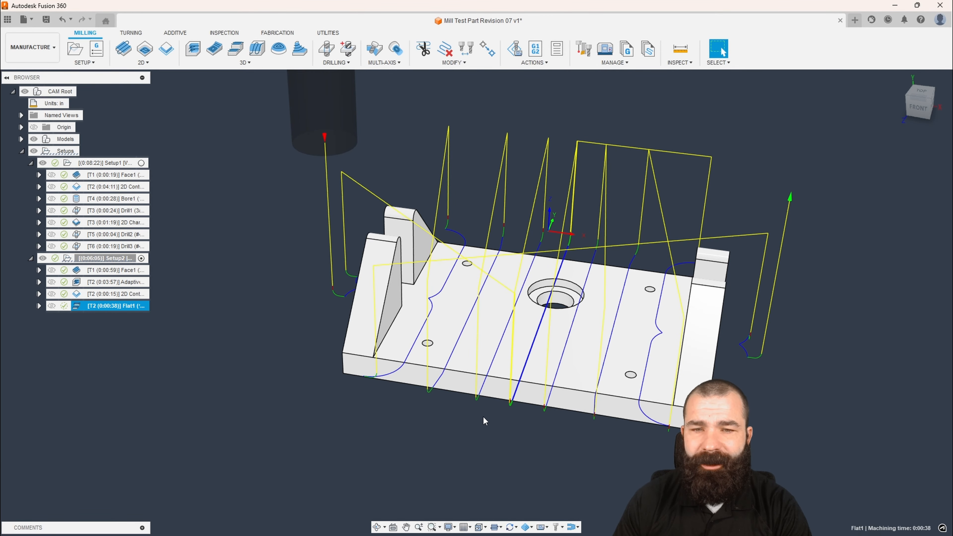
mouse_move(482, 416)
middle_mouse_down("shift")
mouse_move(490, 400)
mouse_move(472, 412)
middle_mouse_up("shift")
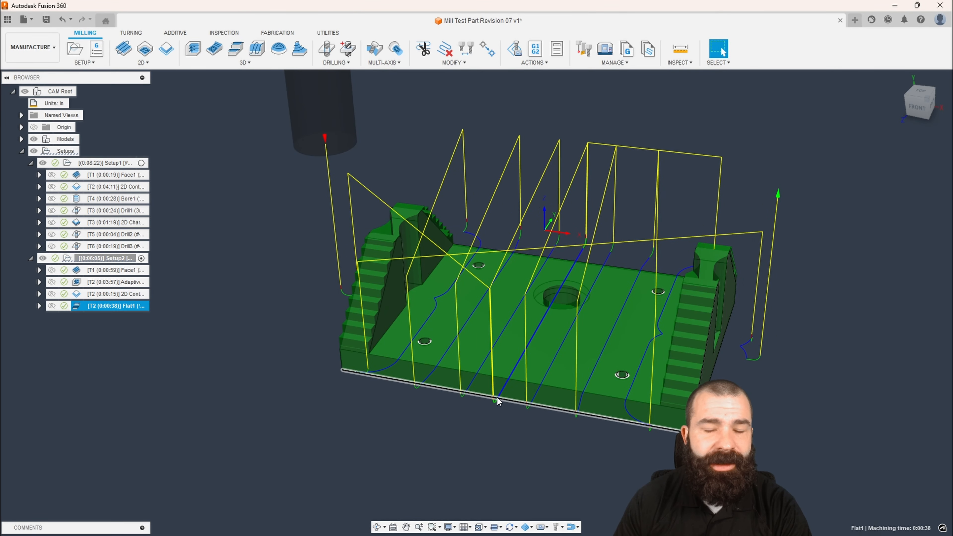
Create a 3D Horizontal operation in the second setup with the 1/2" flat endmill and its default preset, and generate the toolpath.
middle_click_drag(499, 396, 502, 403, "shift")
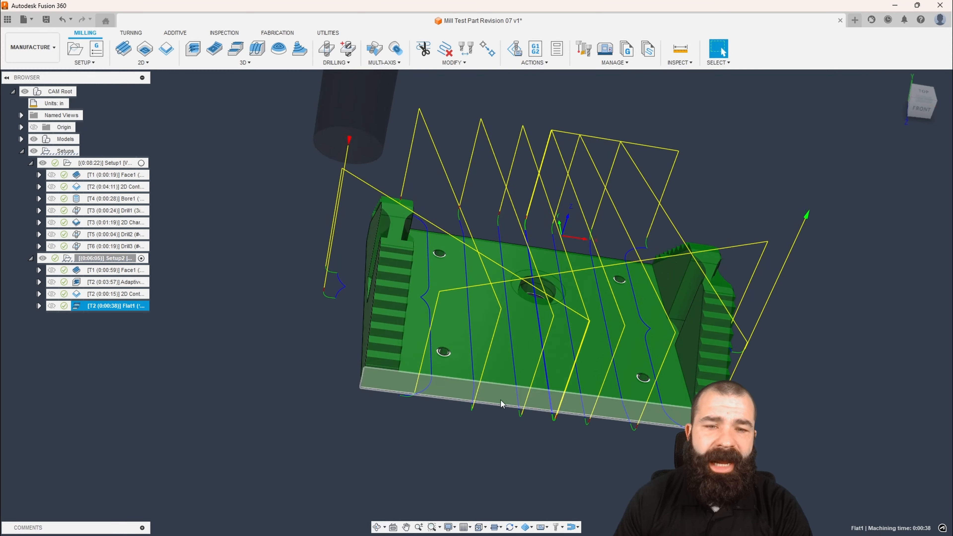
middle_click_drag(338, 300, 340, 312, "shift")
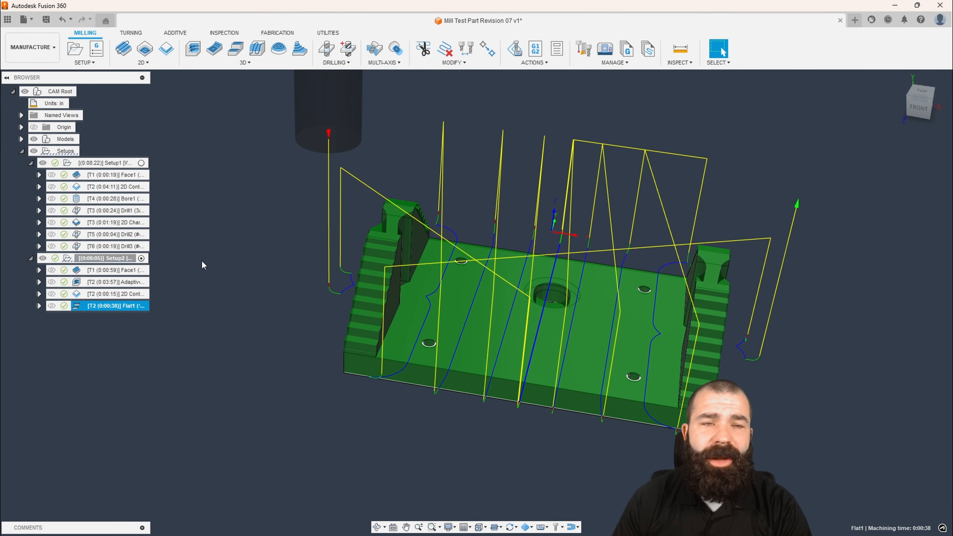
left_click(230, 63)
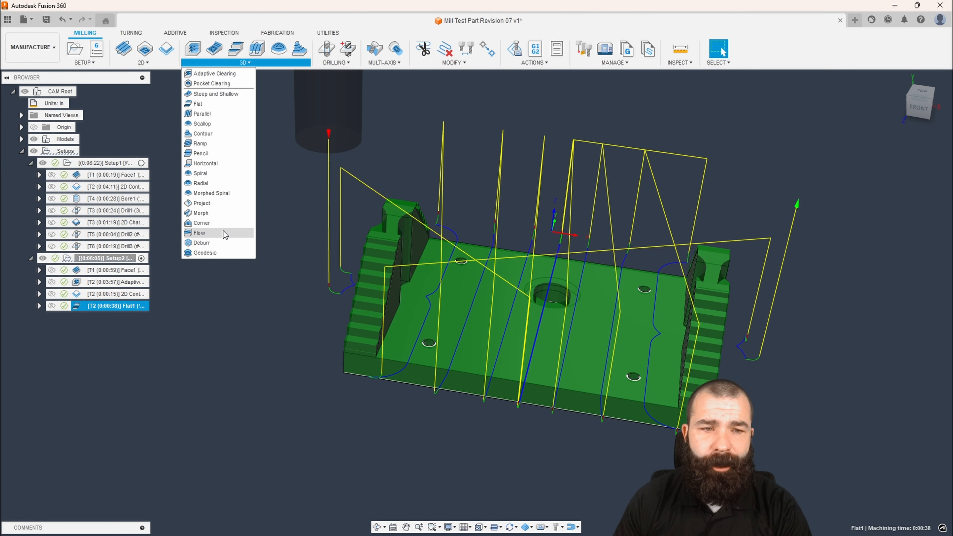
left_click(205, 163)
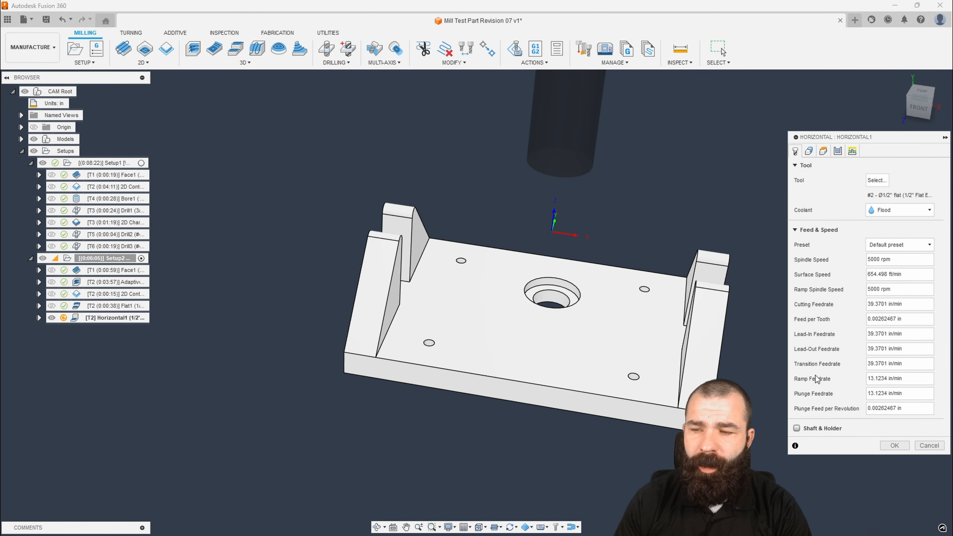
left_click(895, 447)
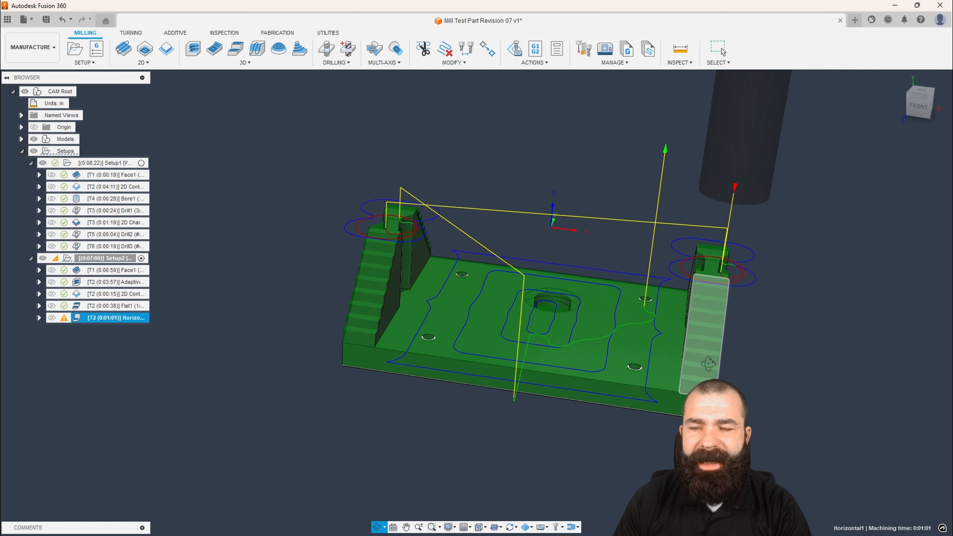
middle_click_drag(702, 360, 716, 331, "shift")
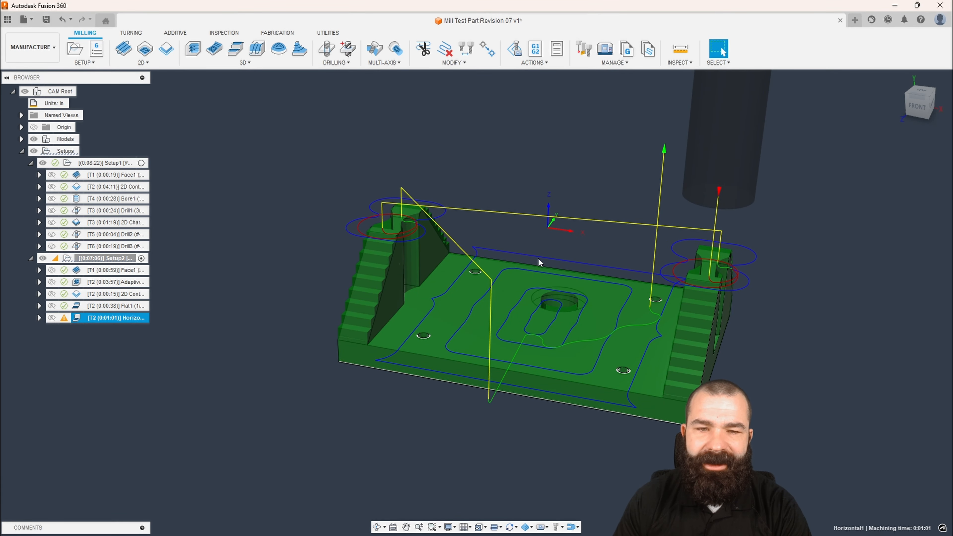
mouse_move(429, 299)
middle_mouse_down("shift")
mouse_move(473, 297)
mouse_move(430, 303)
middle_mouse_up("shift")
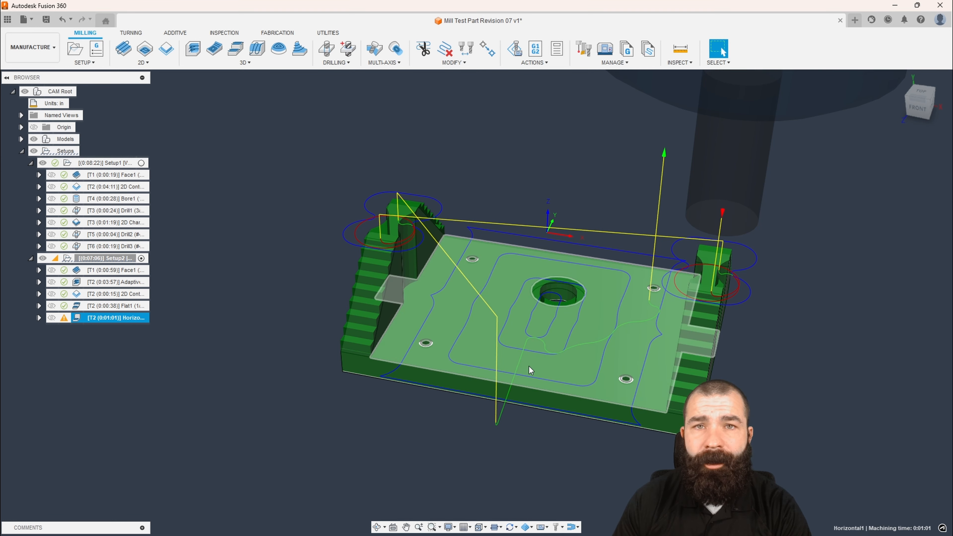
middle_click_drag(582, 372, 575, 363, "shift")
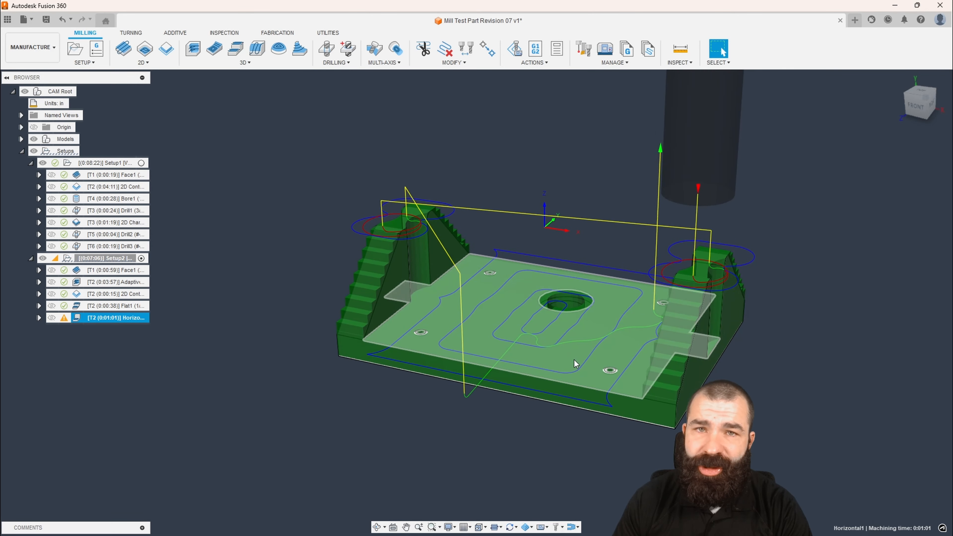
Edit the Horizontal operation to reference its top height from the pocket floor face, with 0 in offset, and regenerate the toolpath.
double_click(77, 320)
left_click(808, 150)
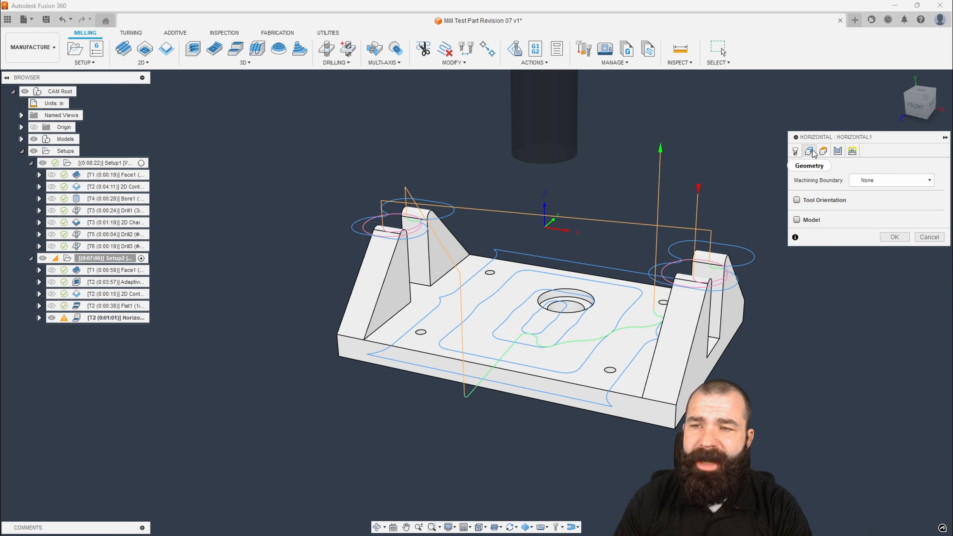
left_click(824, 151)
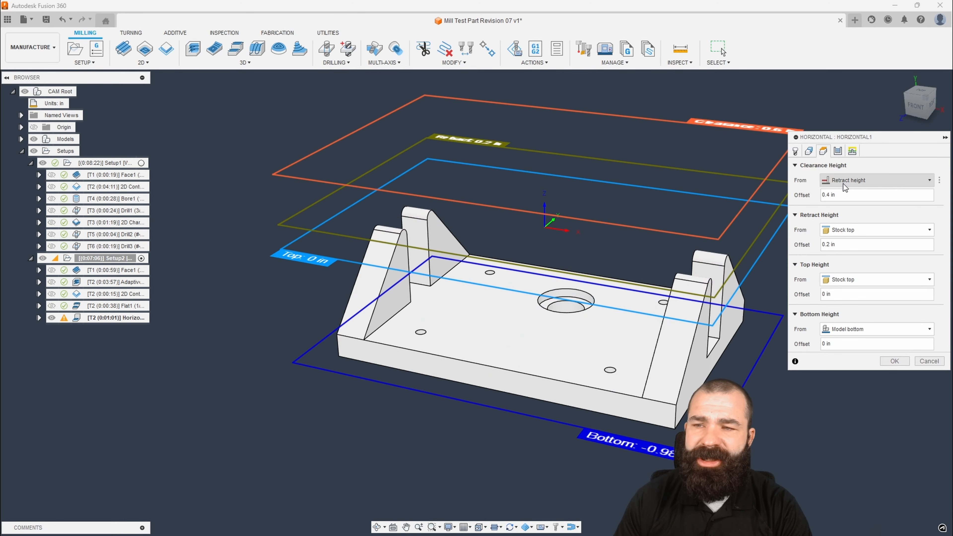
mouse_move(860, 285)
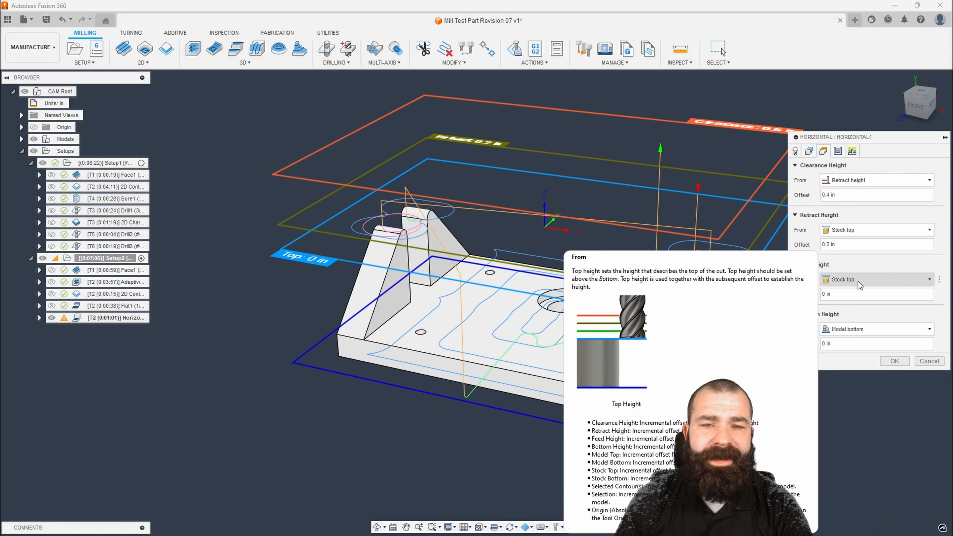
left_click(859, 286)
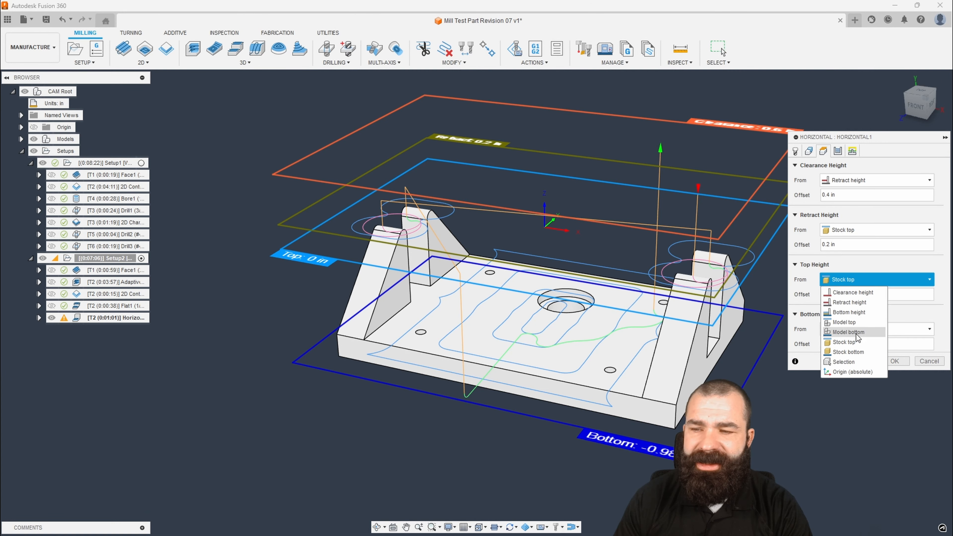
left_click(849, 363)
left_click(665, 368)
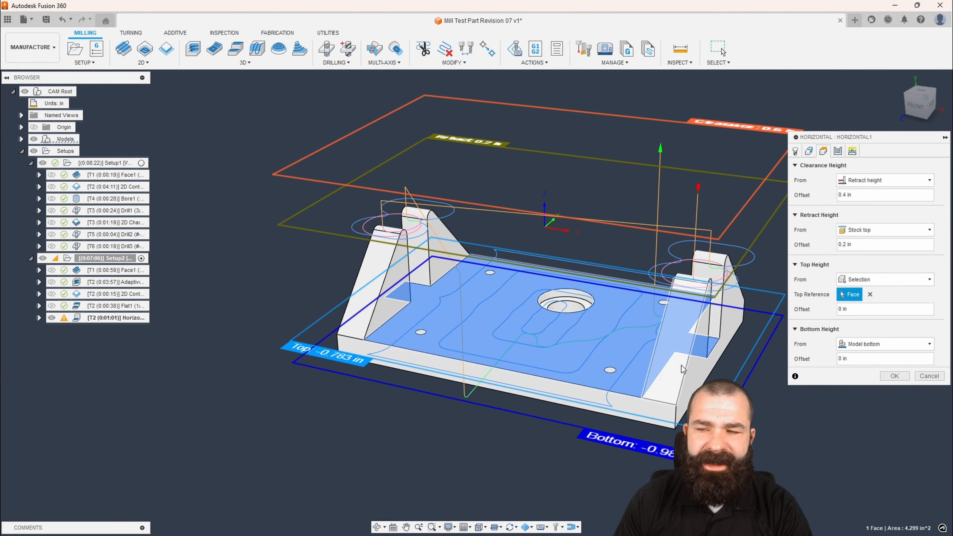
middle_click_drag(725, 417, 748, 368, "shift")
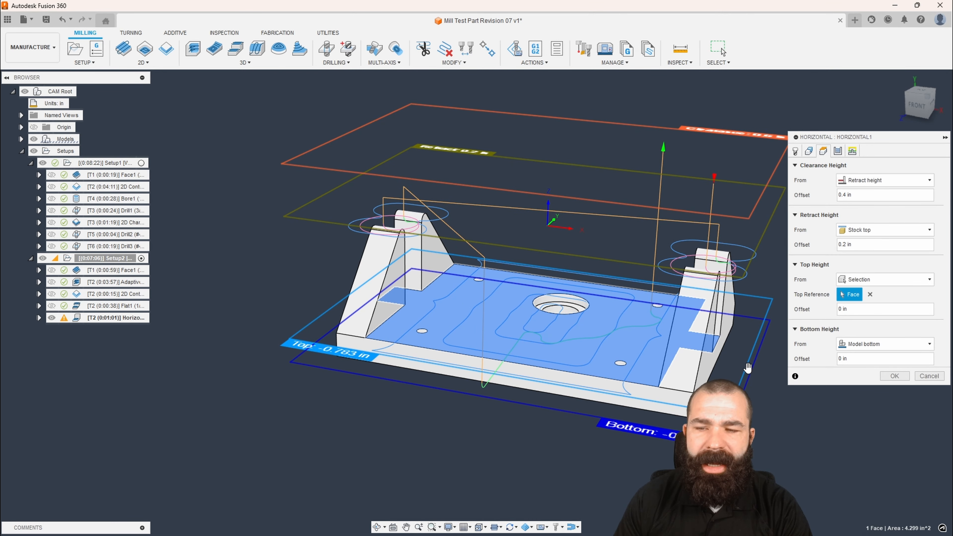
left_click(895, 376)
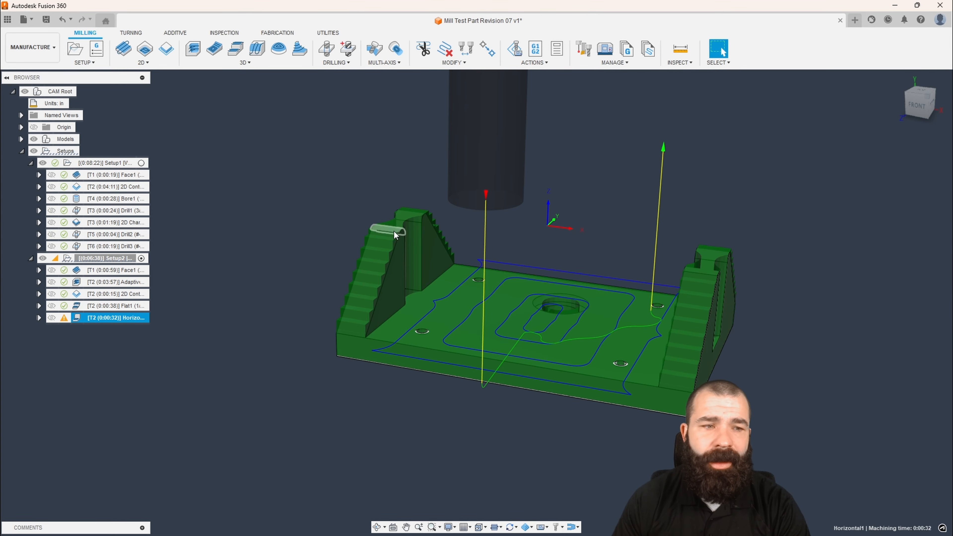
Edit the Flat operation to leave 0.025 in radial and 0 in axial stock, and regenerate its toolpath.
left_click(115, 311)
middle_click_drag(181, 322, 356, 326, "shift")
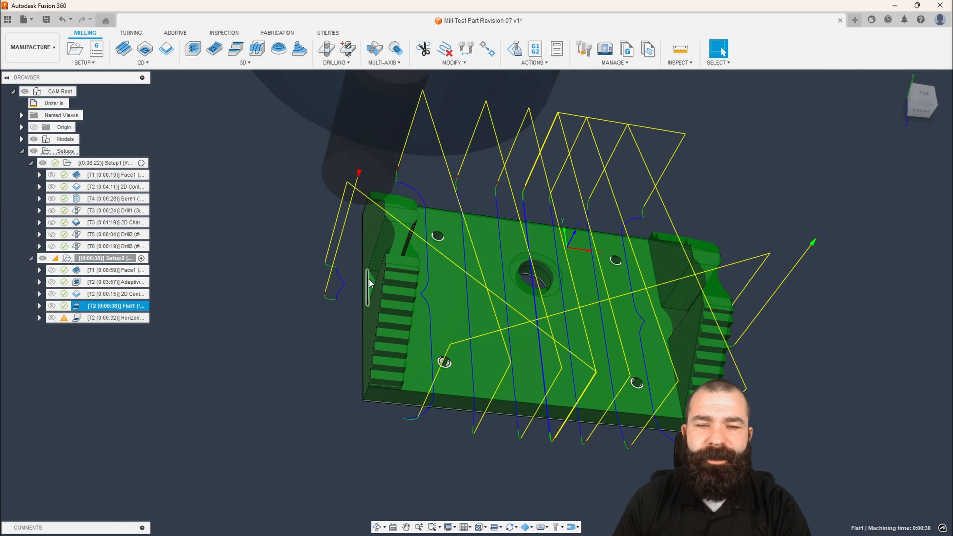
middle_click_drag(369, 284, 325, 295, "shift")
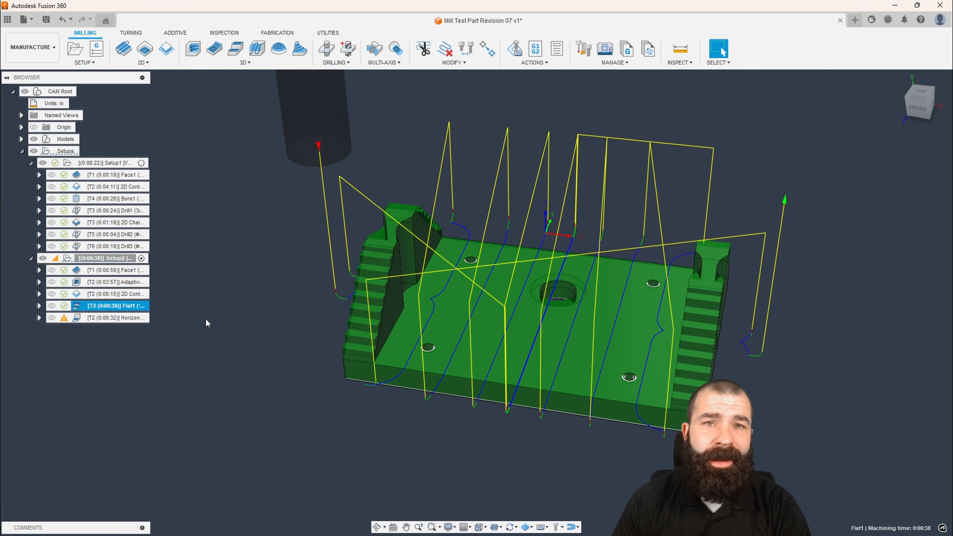
double_click(77, 308)
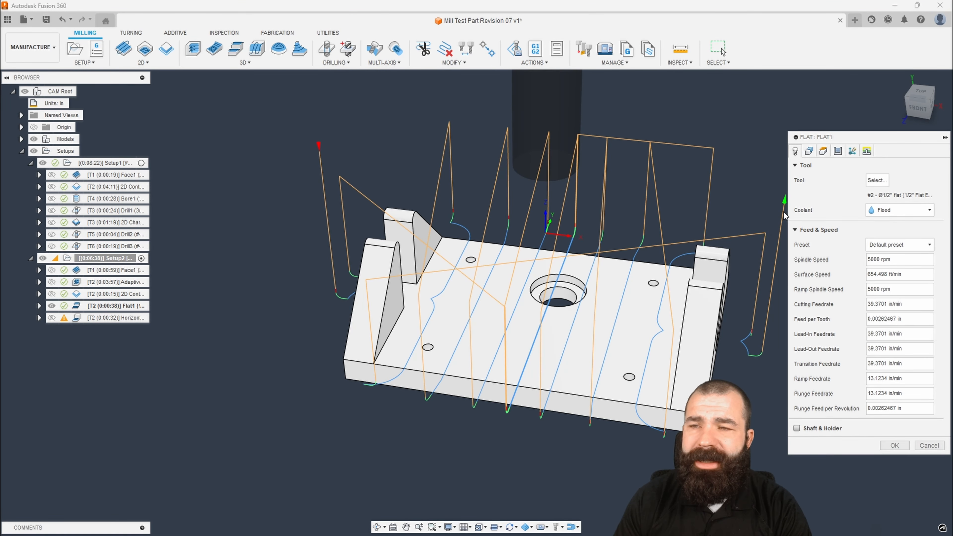
left_click(839, 152)
left_click(797, 368)
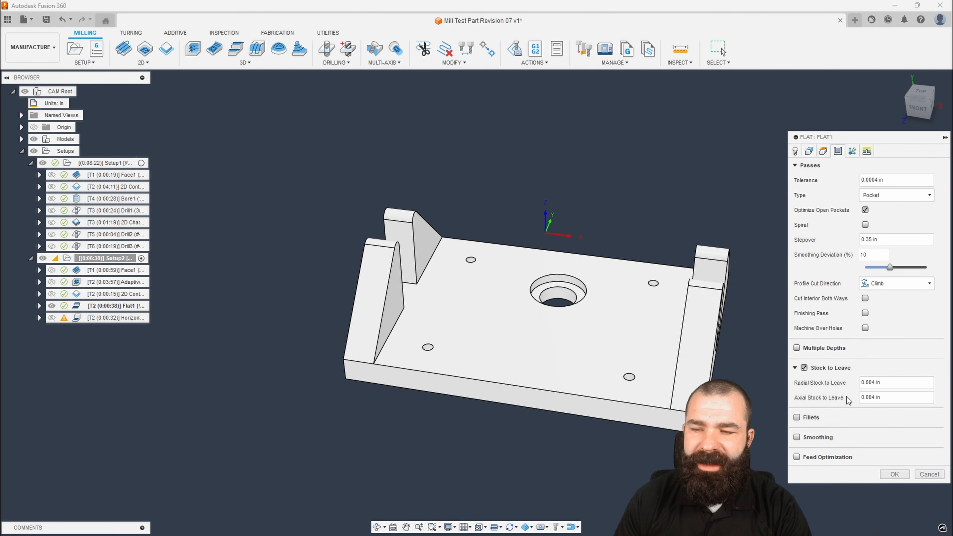
key("Tab")
type(".025")
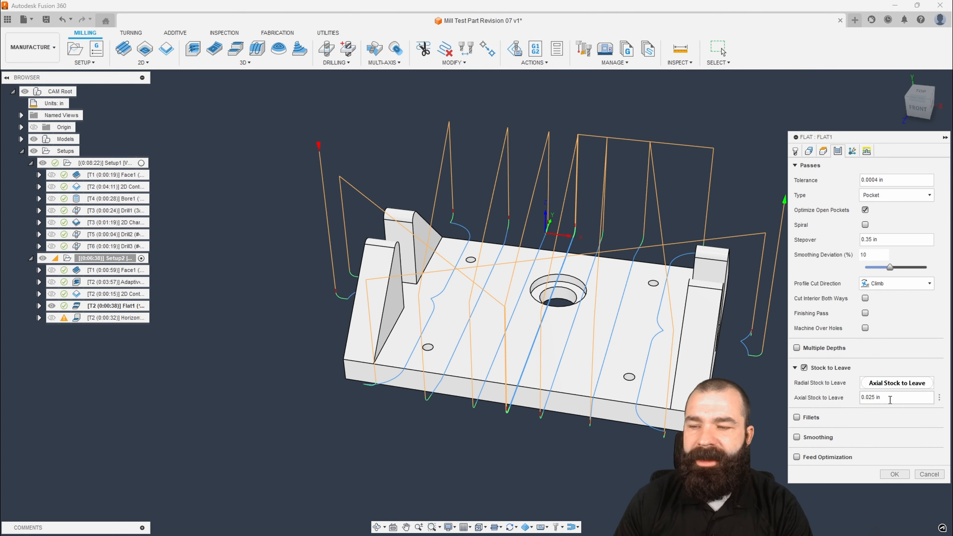
key("Tab")
type("0")
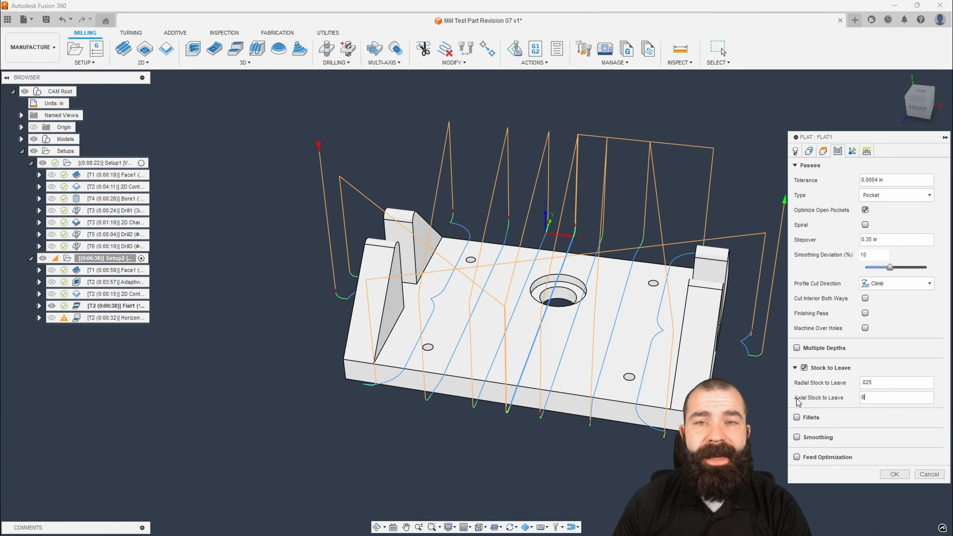
left_click(895, 474)
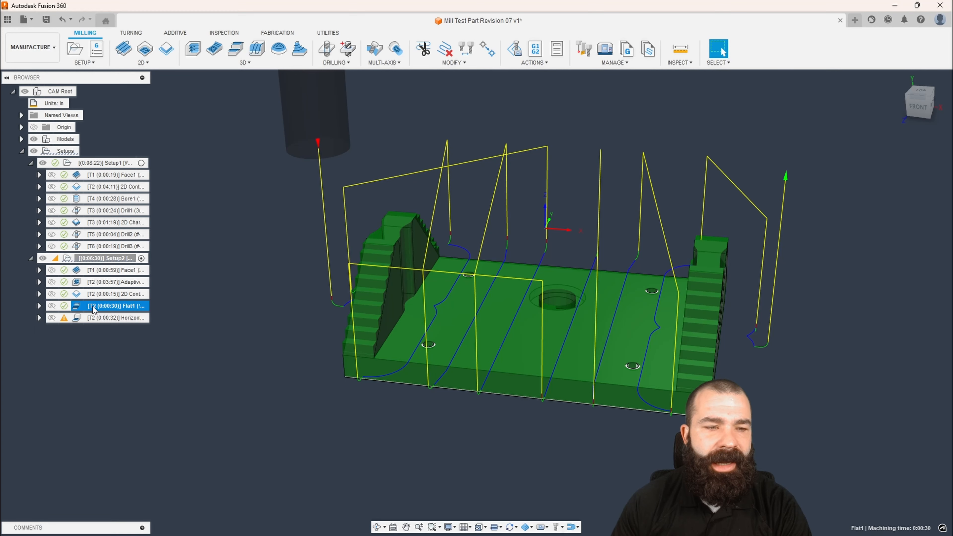
Move the Flat operation ahead of the second setup's 2D contour and delete the Horizontal operation.
left_click_drag(98, 306, 92, 294)
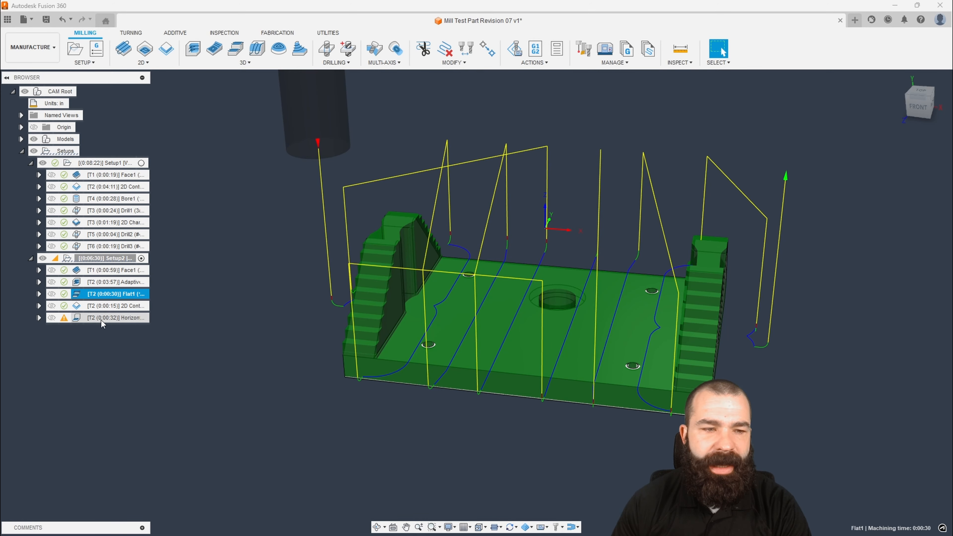
left_click(83, 318)
key("Delete")
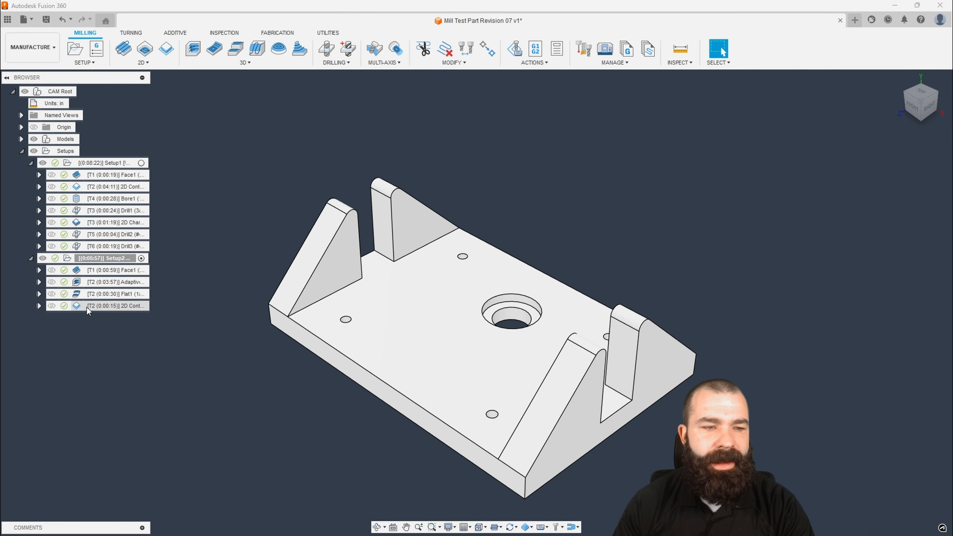
Examine the Flat toolpath and the remaining stock along the upright's inner wall up close, including from the front.
left_click(89, 294)
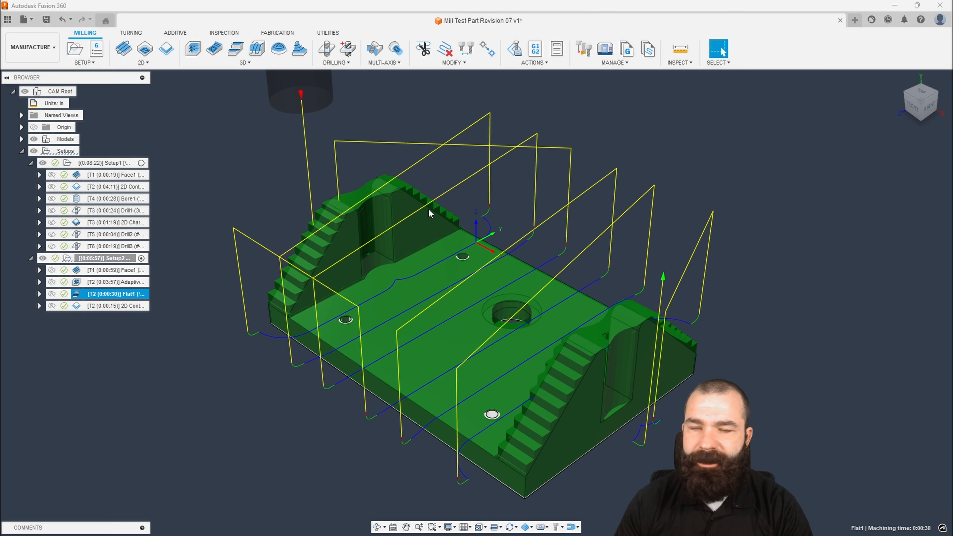
scroll(339, 297, "up", 5)
scroll(339, 300, "up", 3)
scroll(383, 286, "up", 2)
scroll(701, 277, "down", 3)
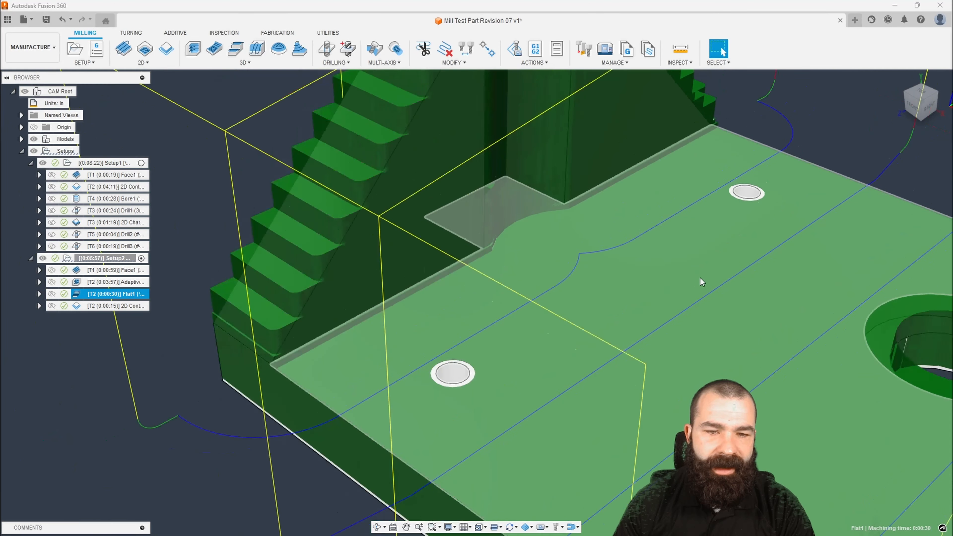
scroll(600, 319, "up", 1)
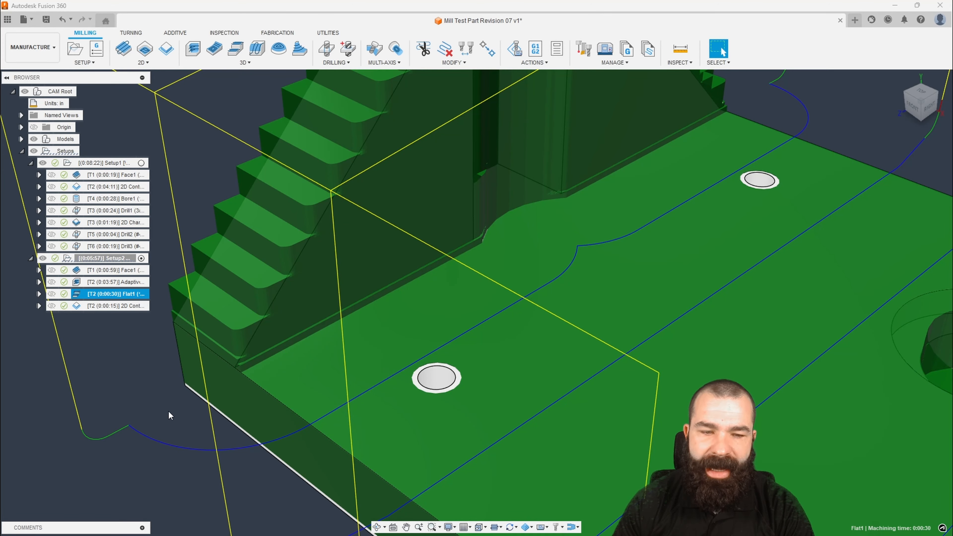
middle_click_drag(251, 362, 188, 405, "shift")
scroll(443, 381, "down", 3)
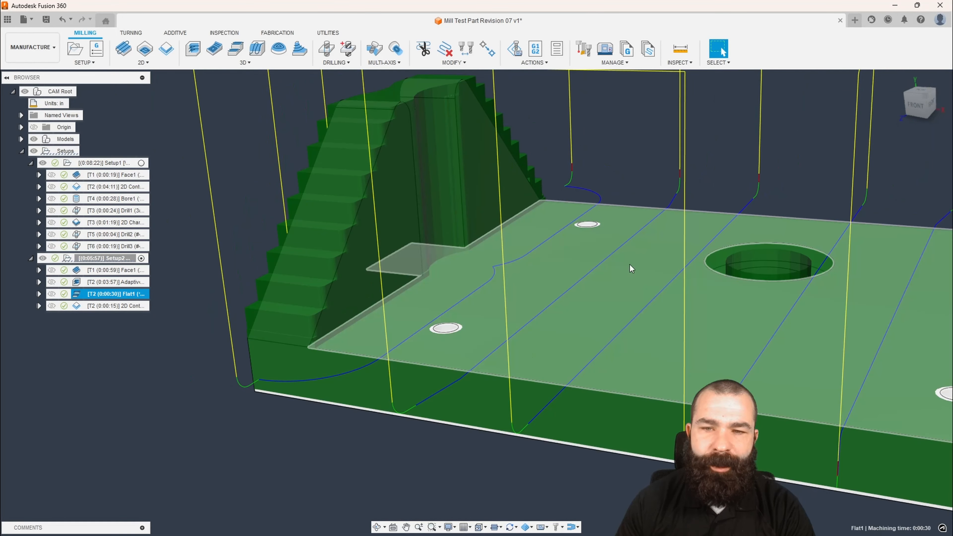
left_click(919, 105)
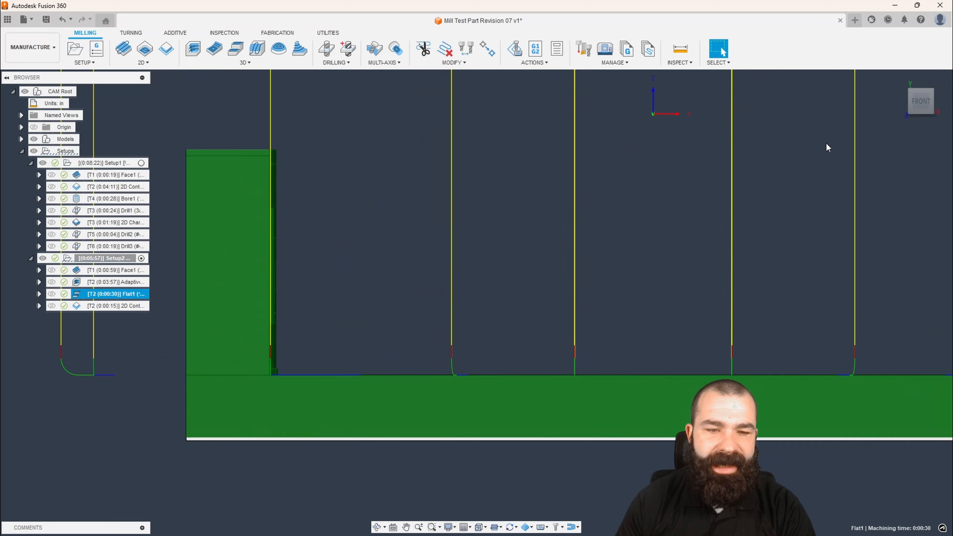
scroll(413, 329, "up", 3)
scroll(428, 334, "up", 3)
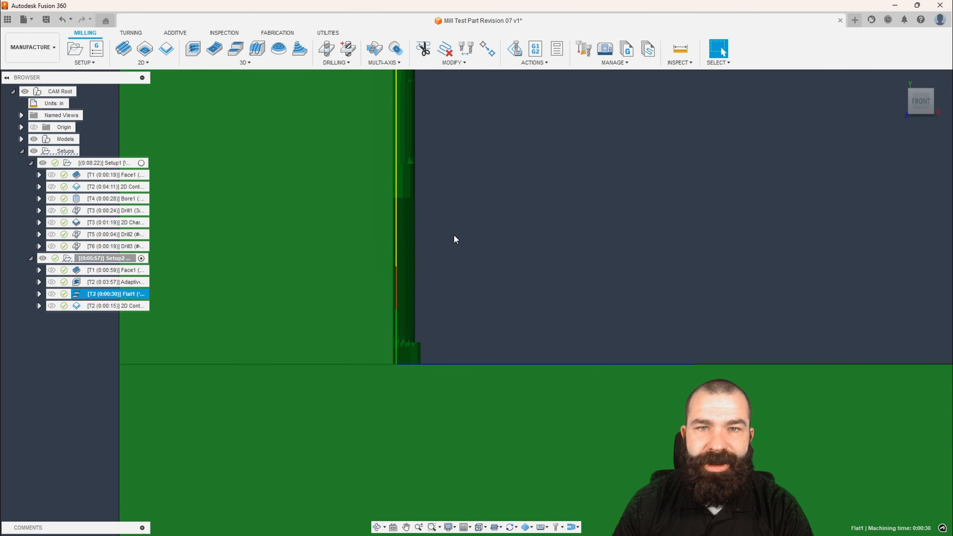
scroll(450, 236, "down", 3)
Examine the second setup's 2D contour toolpath along the inner walls of both uprights.
left_click(100, 307)
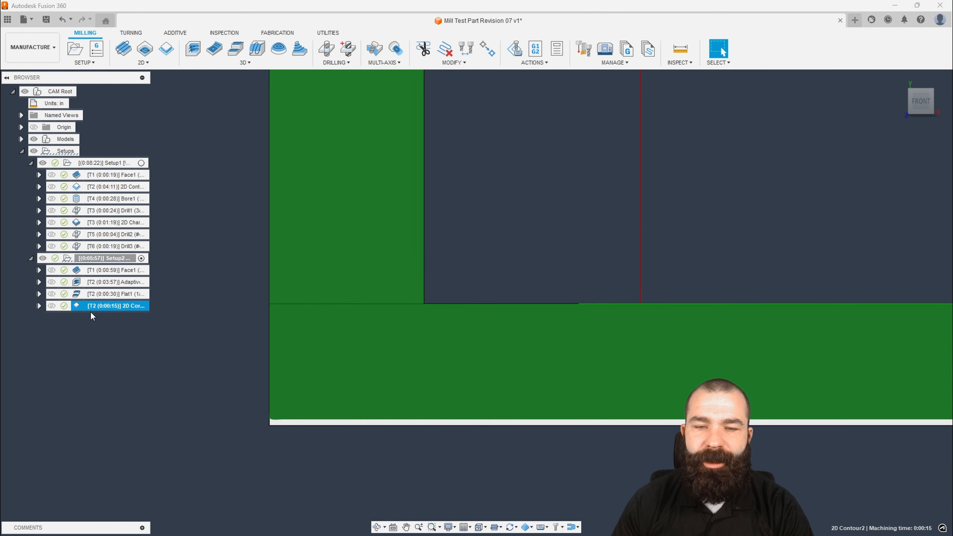
scroll(229, 313, "down", 2)
middle_click_drag(230, 312, 247, 321, "shift")
scroll(247, 321, "down", 2)
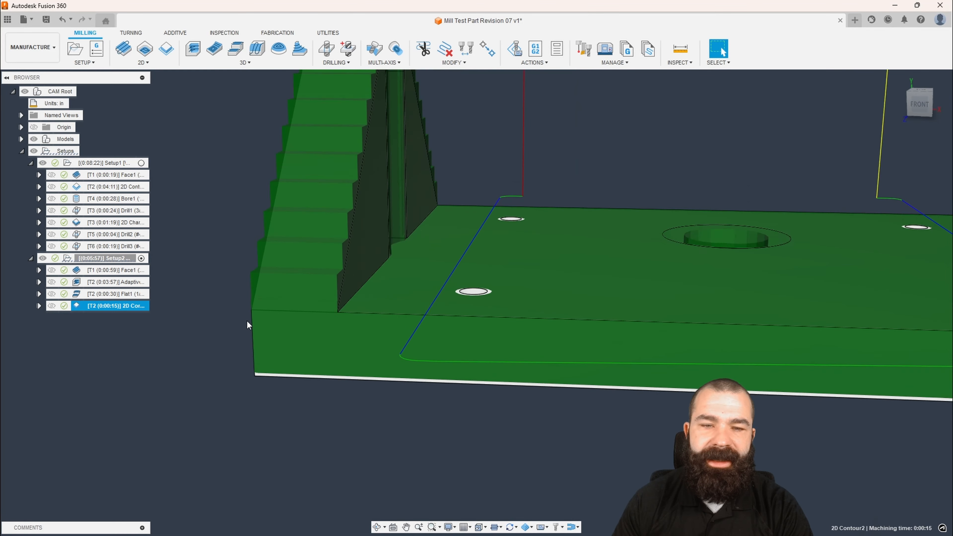
scroll(247, 320, "down", 1)
scroll(343, 232, "down", 3)
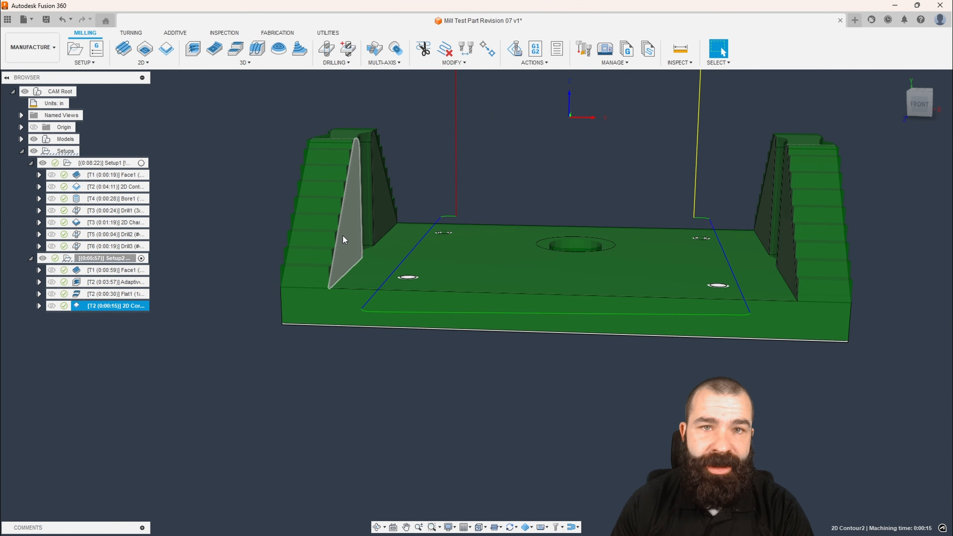
mouse_move(343, 235)
middle_mouse_down("shift")
mouse_move(337, 225)
mouse_move(330, 243)
middle_mouse_up("shift")
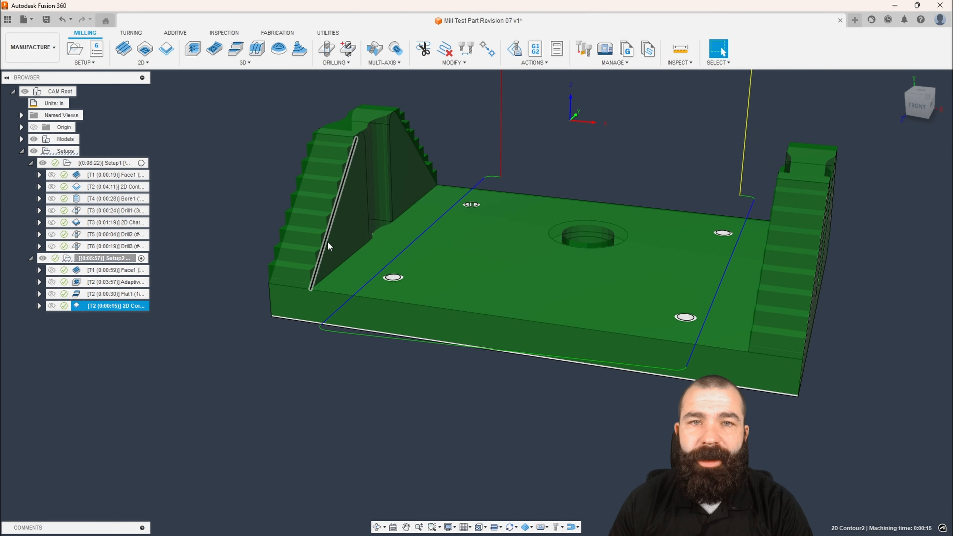
middle_click_drag(355, 405, 418, 404, "shift")
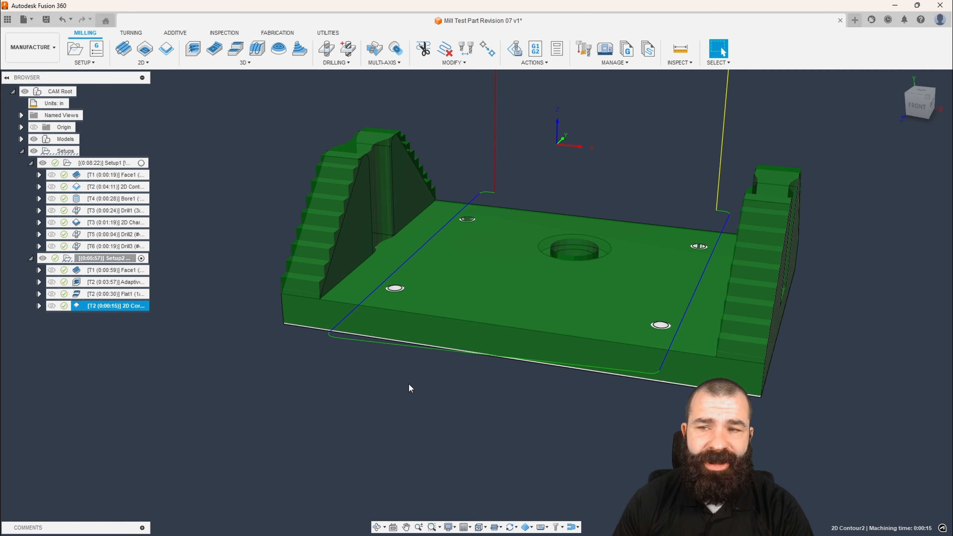
Create another 2D Contour in the second setup and select the two facing bottom edges of the slot in one upright.
middle_click_drag(410, 388, 407, 400, "shift")
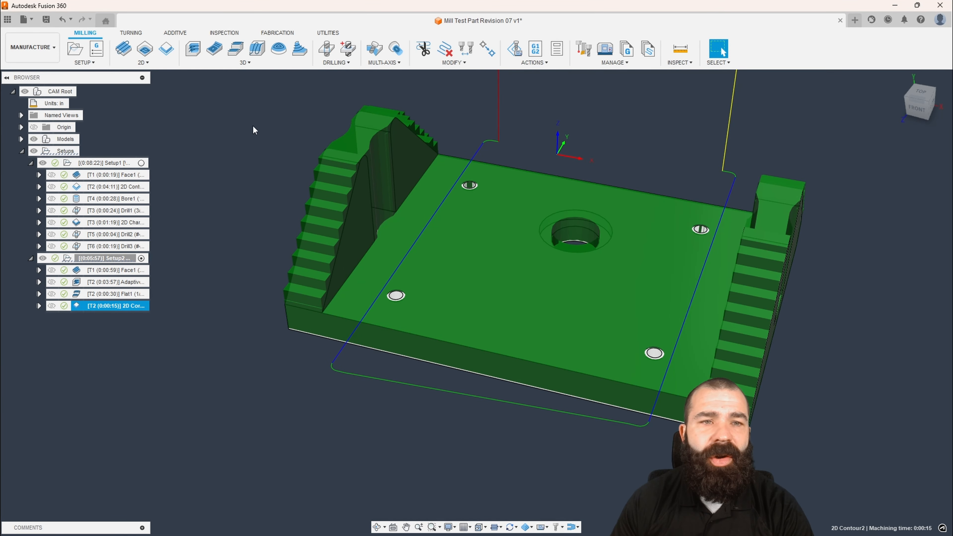
left_click(166, 53)
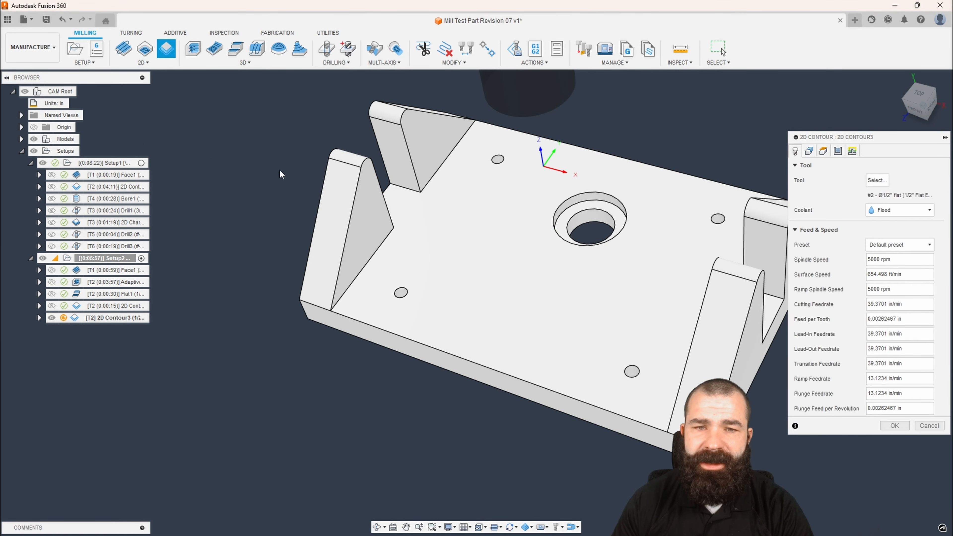
scroll(411, 201, "up", 5)
left_click(415, 198)
middle_click_drag(414, 199, 432, 161, "shift")
left_click(386, 262)
scroll(388, 248, "down", 4)
scroll(589, 356, "up", 5)
scroll(580, 355, "down", 4)
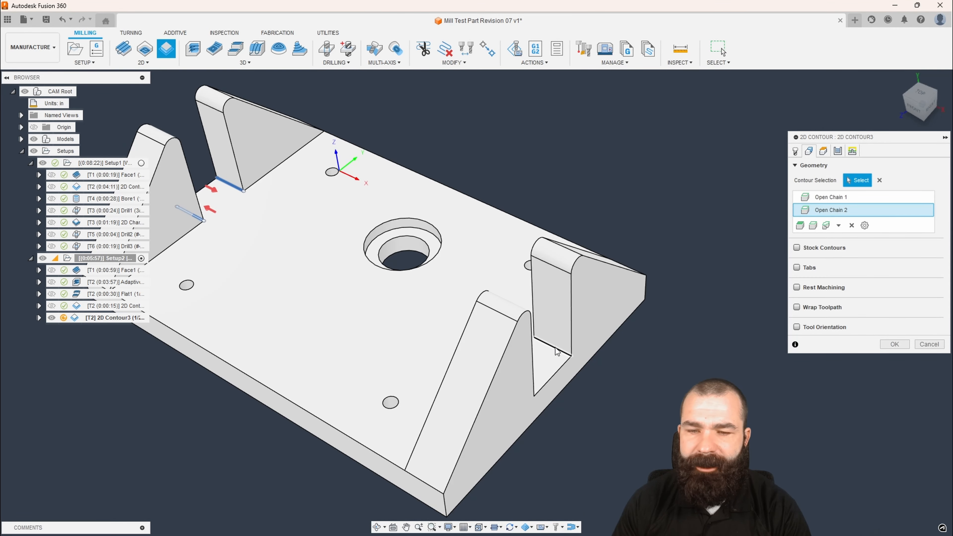
Add the two facing bottom edges of the opposite upright's slot to the contour selection.
left_click(556, 347)
middle_click_drag(555, 348, 631, 384, "shift")
left_click(504, 385)
scroll(631, 384, "down", 2)
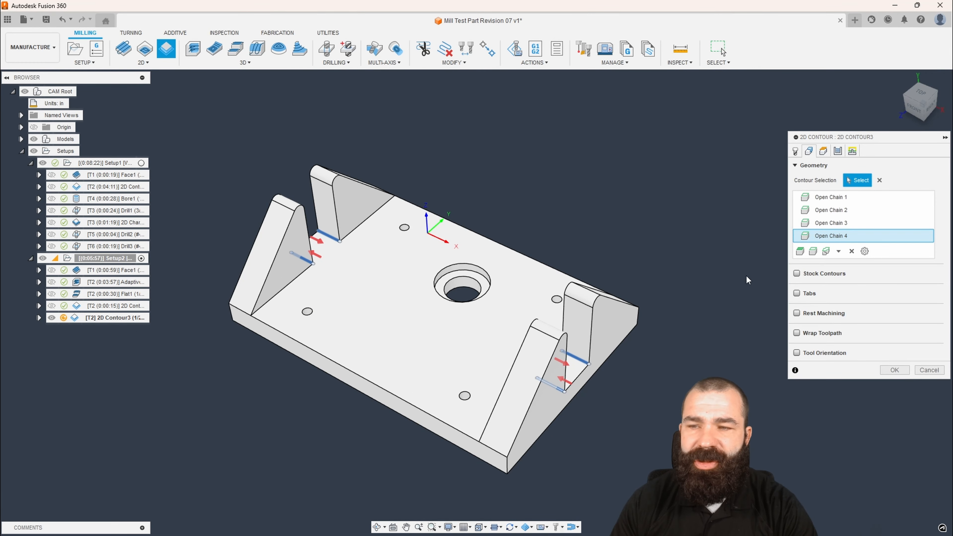
Assign tool 4, the 1/4" flat endmill, to the slot contour.
left_click(796, 150)
left_click(877, 181)
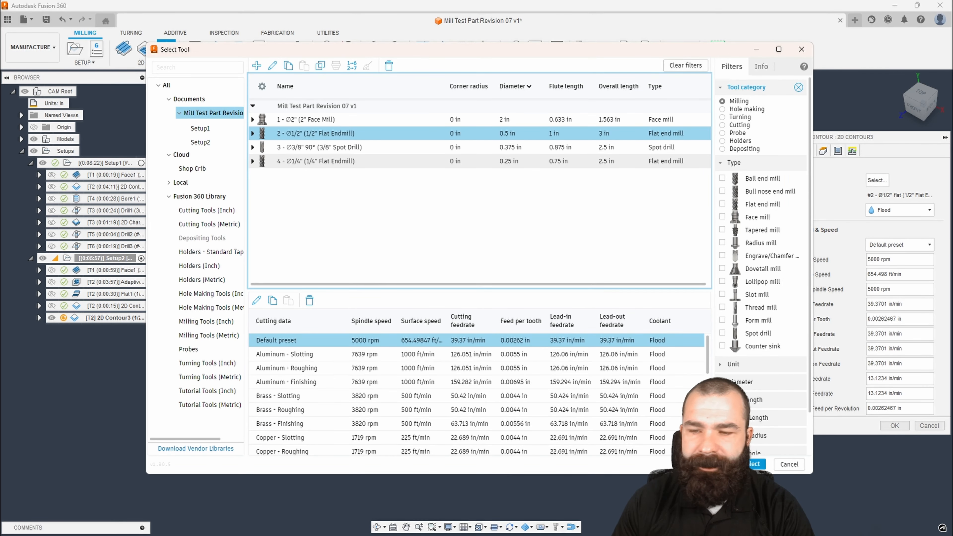
left_click(481, 161)
left_click(752, 465)
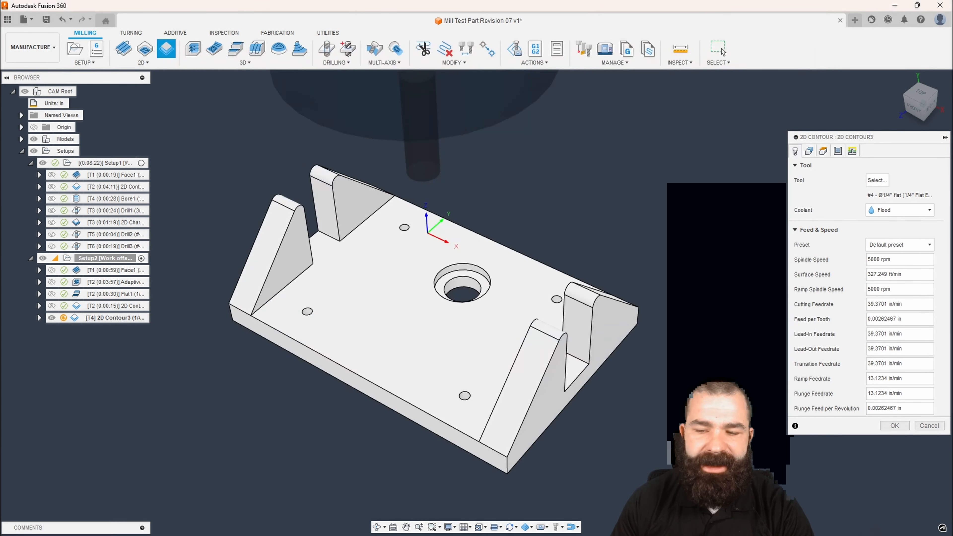
Enable multiple depths with a 0.25 in maximum roughing stepdown and generate the slot contour toolpath.
left_click(838, 150)
left_click(797, 413)
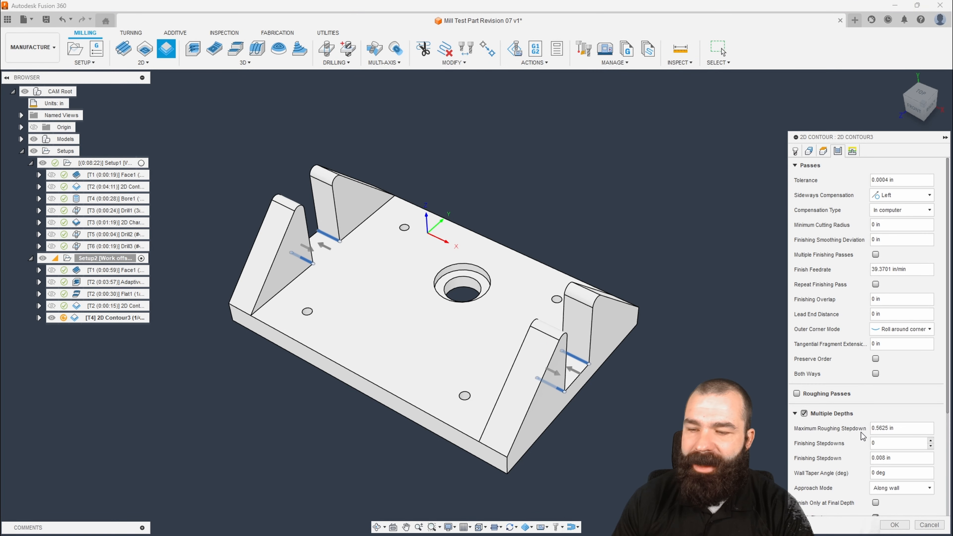
scroll(856, 434, "down", 1)
left_click_drag(905, 398, 845, 401)
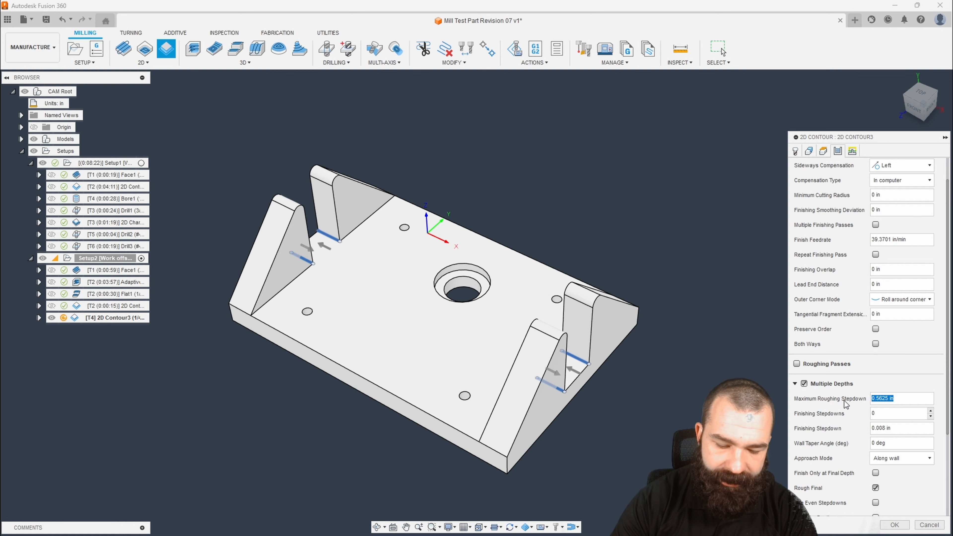
type(".25")
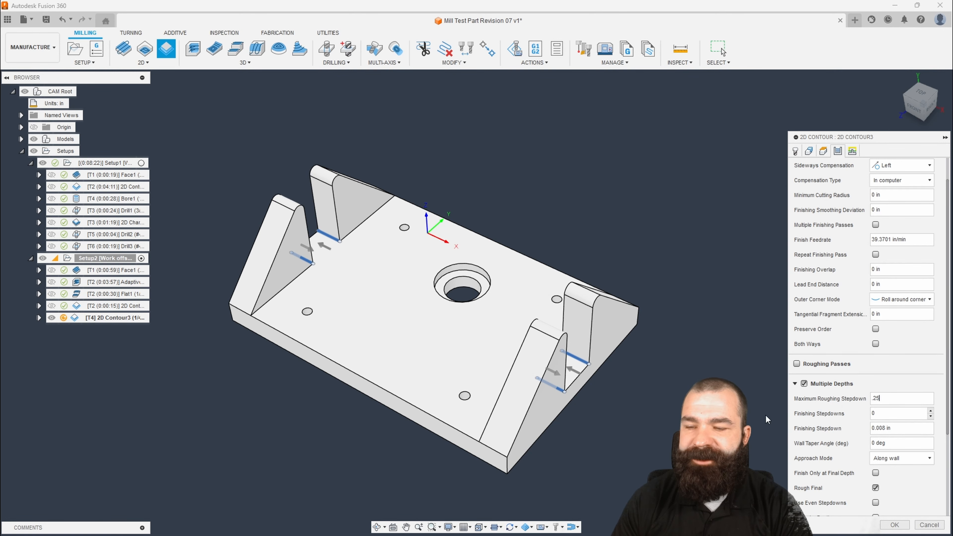
scroll(652, 364, "up", 2)
scroll(648, 356, "down", 3)
middle_click_drag(647, 355, 644, 349, "shift")
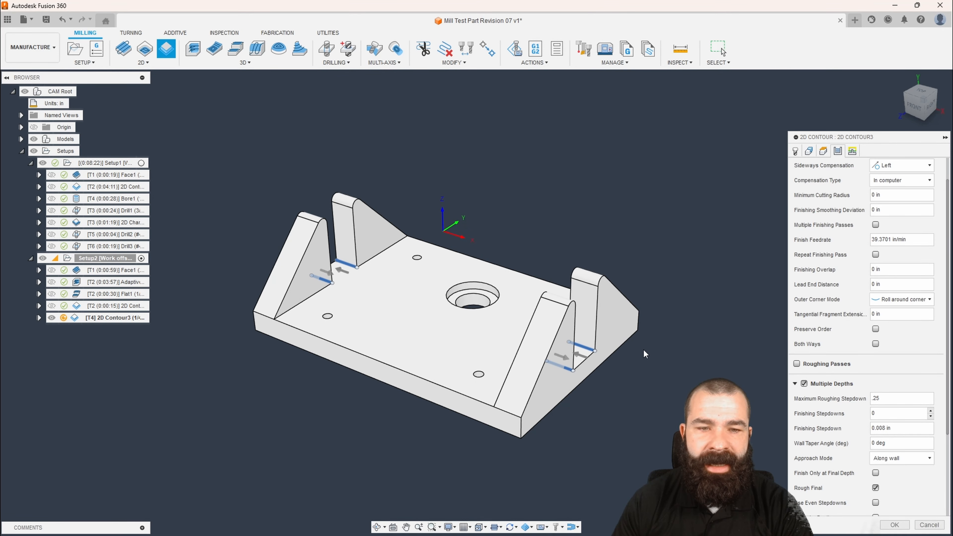
left_click(894, 524)
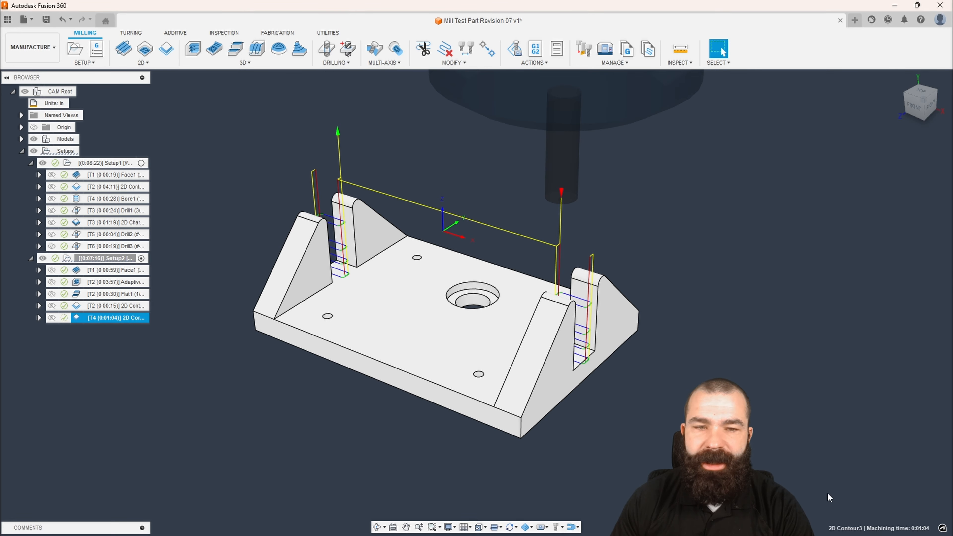
Examine the slot contour toolpath against the remaining stock, including how far the passes extend beyond the uprights from the front.
scroll(651, 363, "up", 2)
left_click_drag(651, 362, 660, 381, "shift")
middle_click_drag(660, 381, 654, 354, "shift")
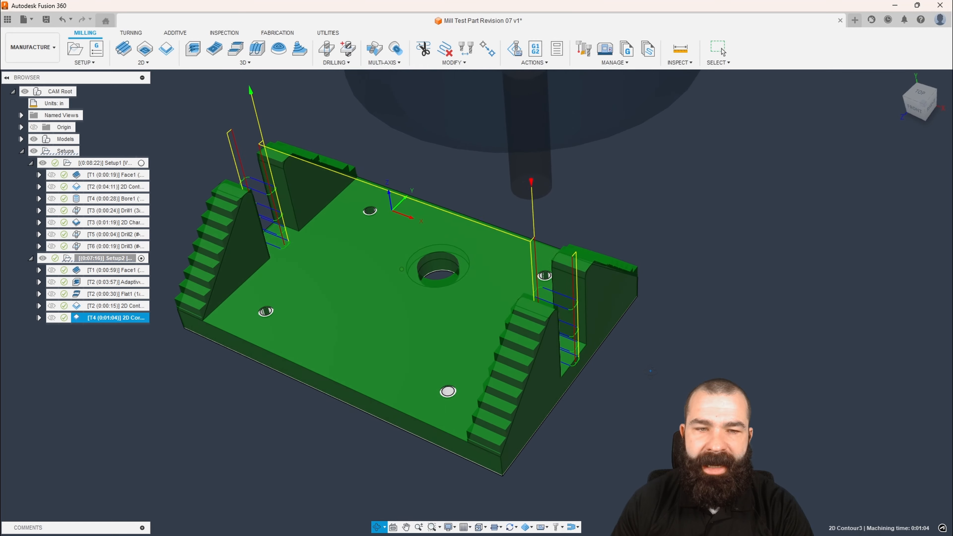
scroll(691, 390, "down", 1)
scroll(698, 376, "down", 1)
scroll(565, 308, "up", 4)
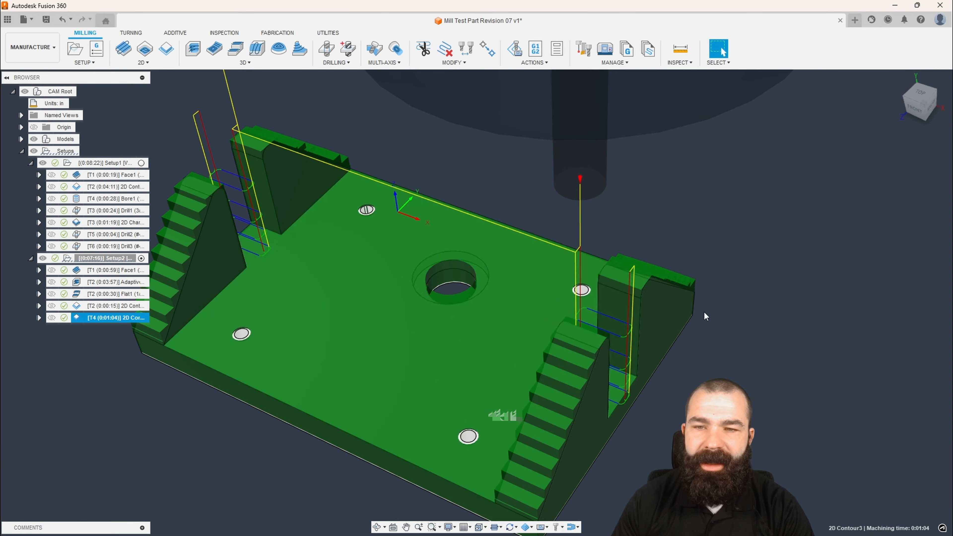
scroll(738, 284, "down", 1)
left_click(913, 111)
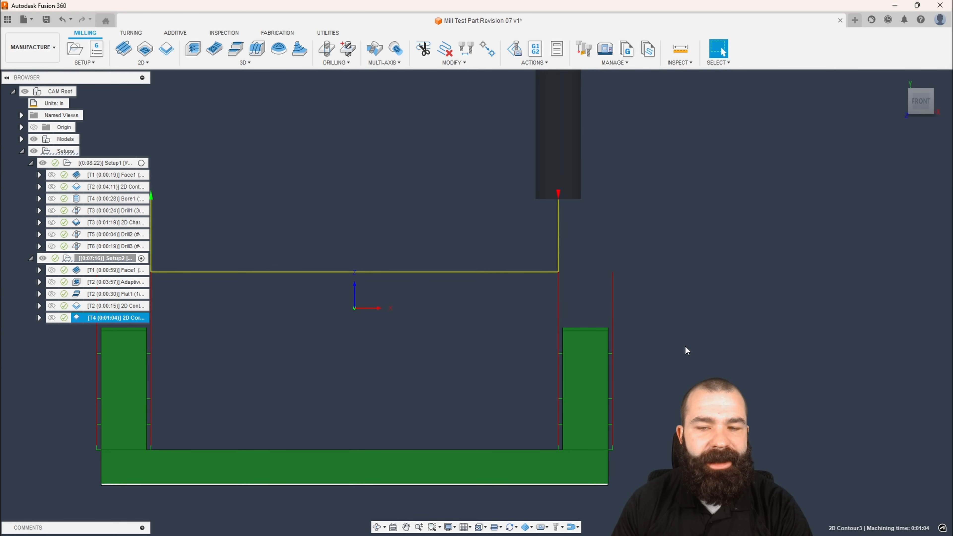
scroll(852, 390, "down", 2)
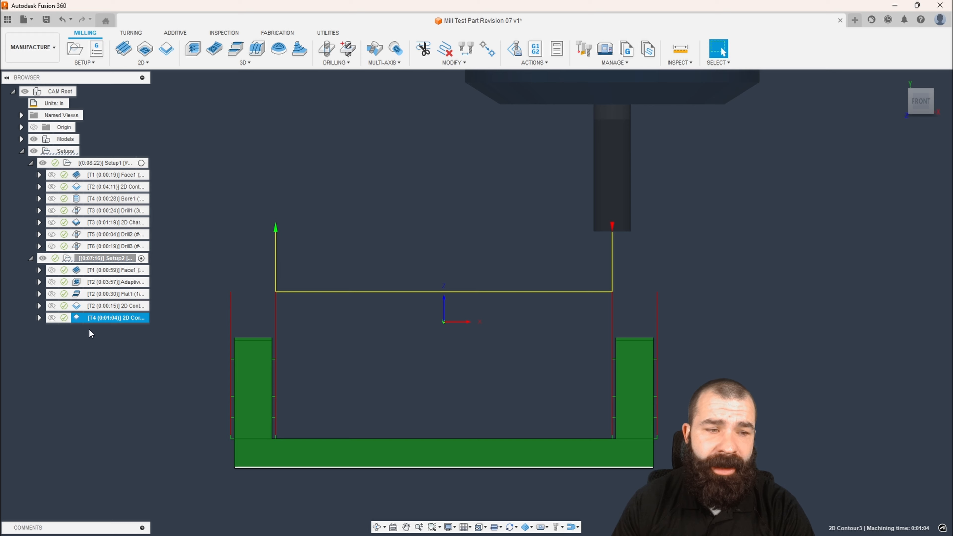
Edit the slot contour to use a 0.125 in tangential fragment extension and regenerate its toolpath.
double_click(77, 318)
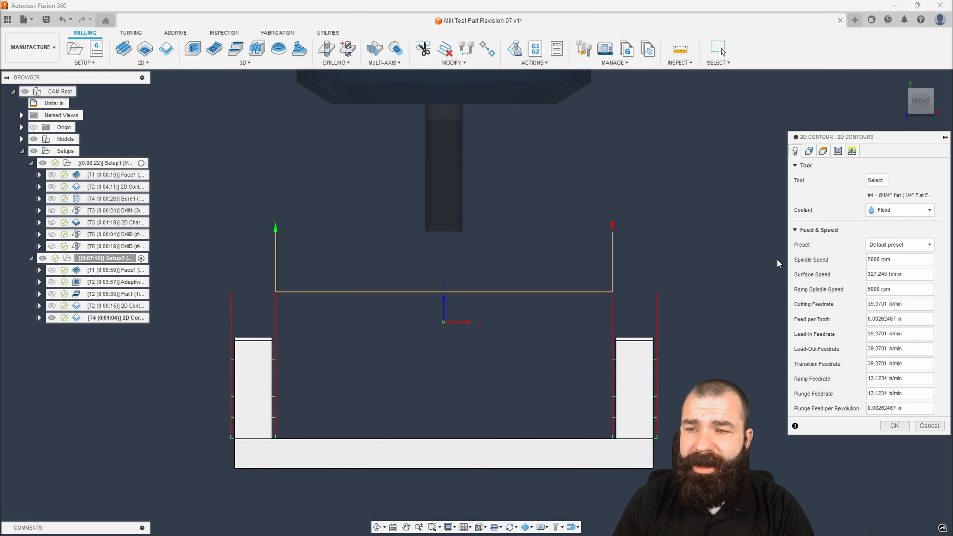
left_click(837, 152)
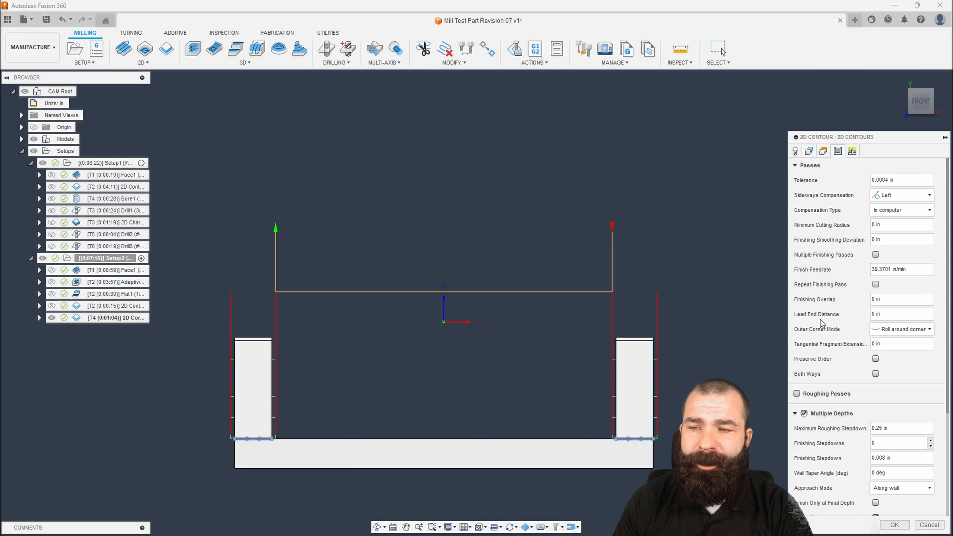
left_click_drag(884, 345, 870, 345)
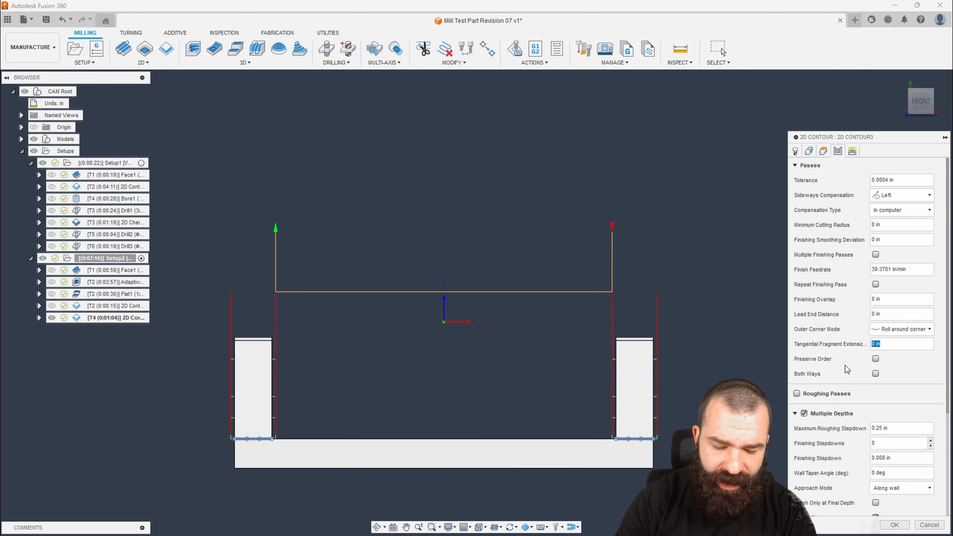
type("25")
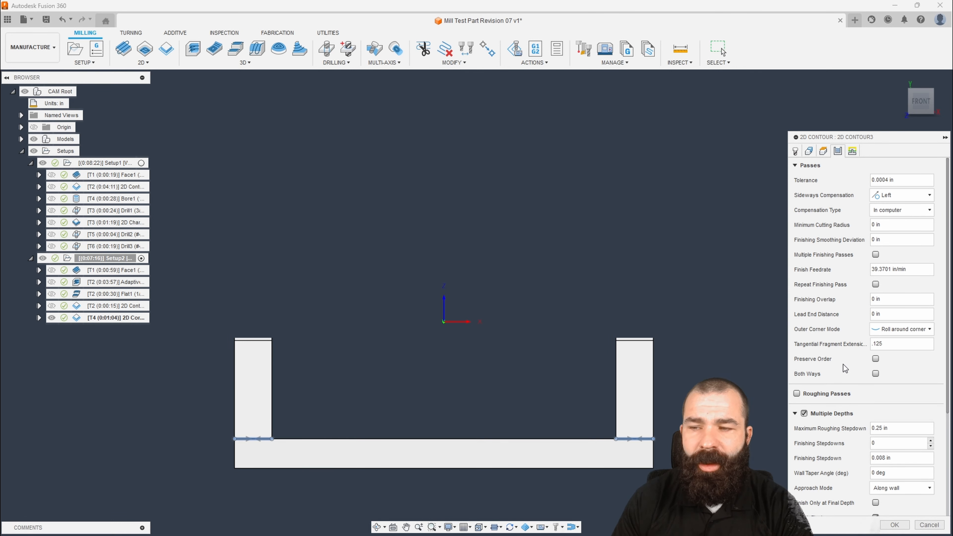
left_click(896, 526)
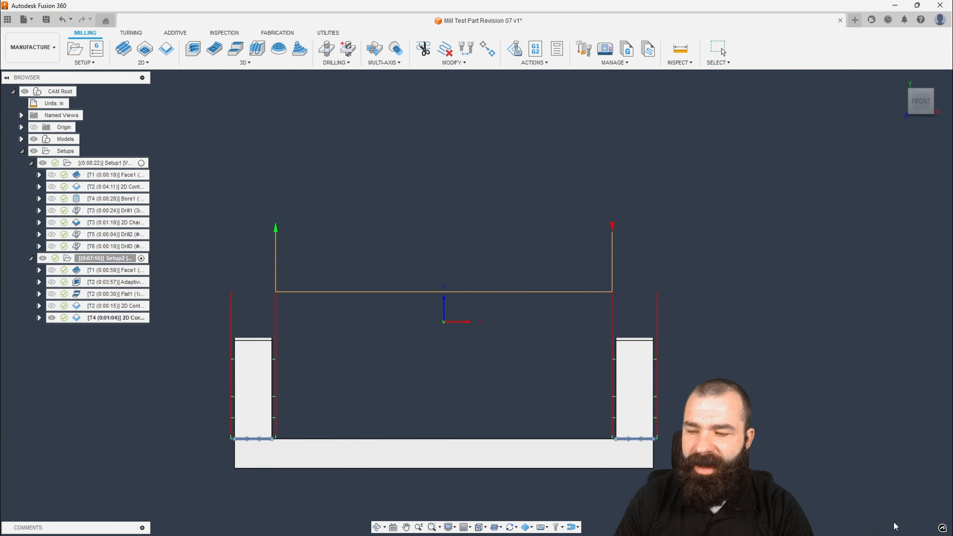
middle_click_drag(696, 355, 617, 362, "shift")
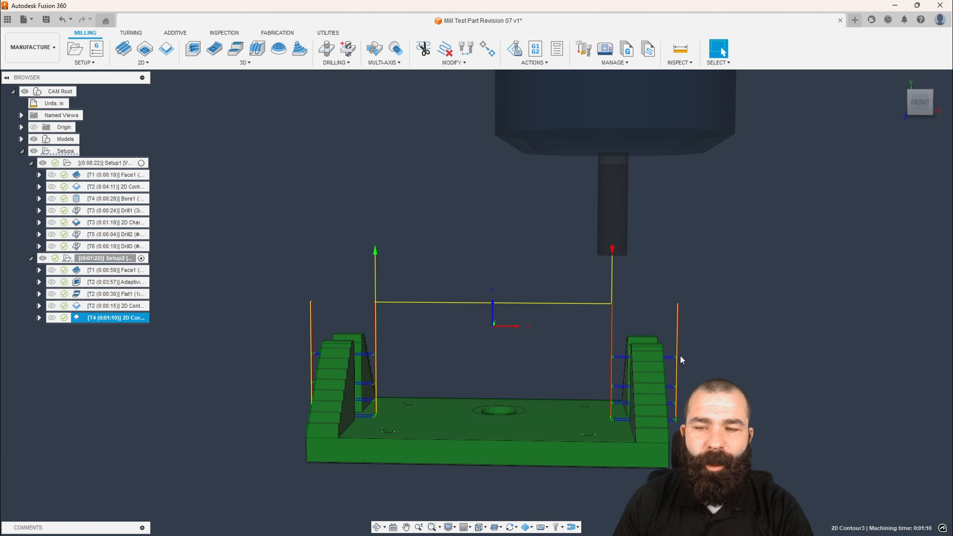
Enable Keep Tool Down in the slot contour's linking settings and regenerate the toolpath.
double_click(79, 318)
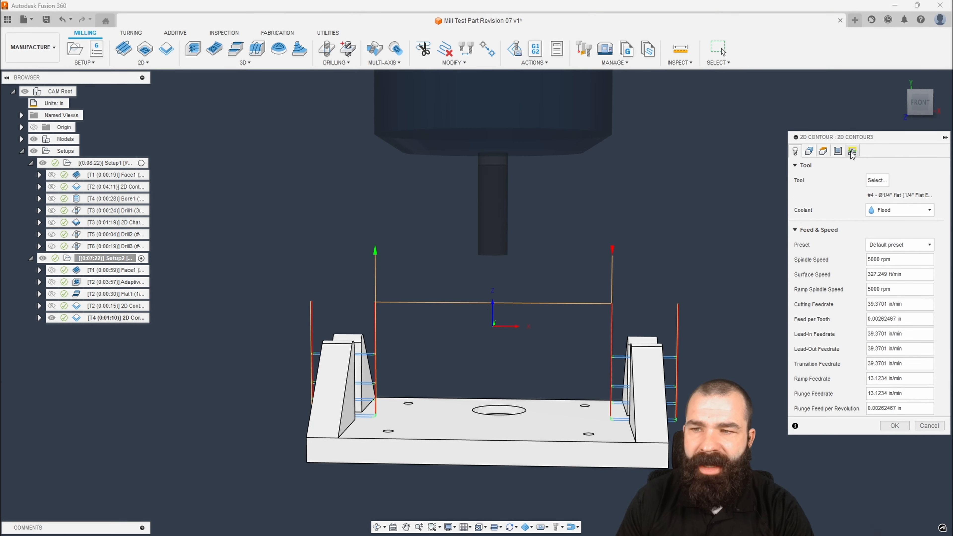
left_click(852, 150)
left_click(872, 224)
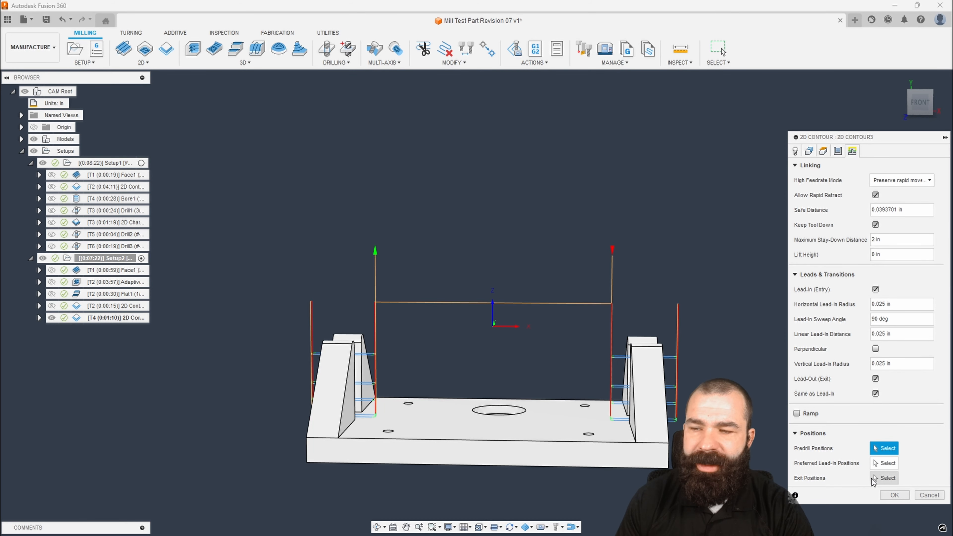
left_click(894, 495)
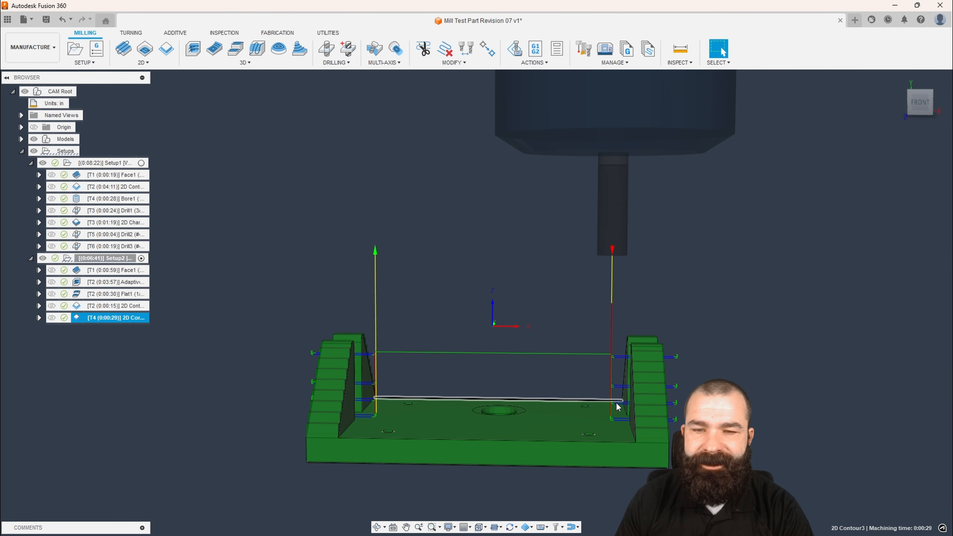
Examine the slot contour's linking moves and stepdowns at both uprights from several angles.
scroll(677, 362, "up", 2)
scroll(677, 362, "up", 2)
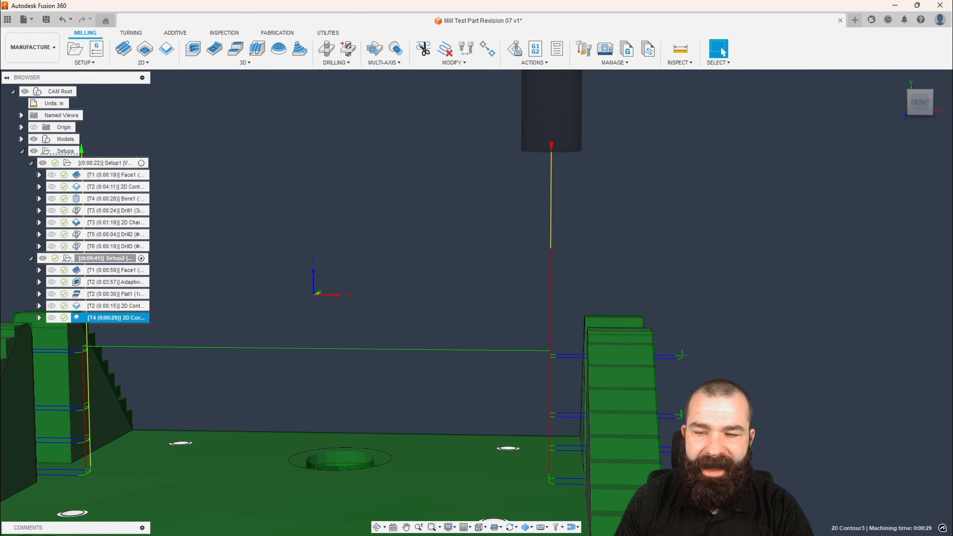
middle_click_drag(677, 363, 638, 377, "shift")
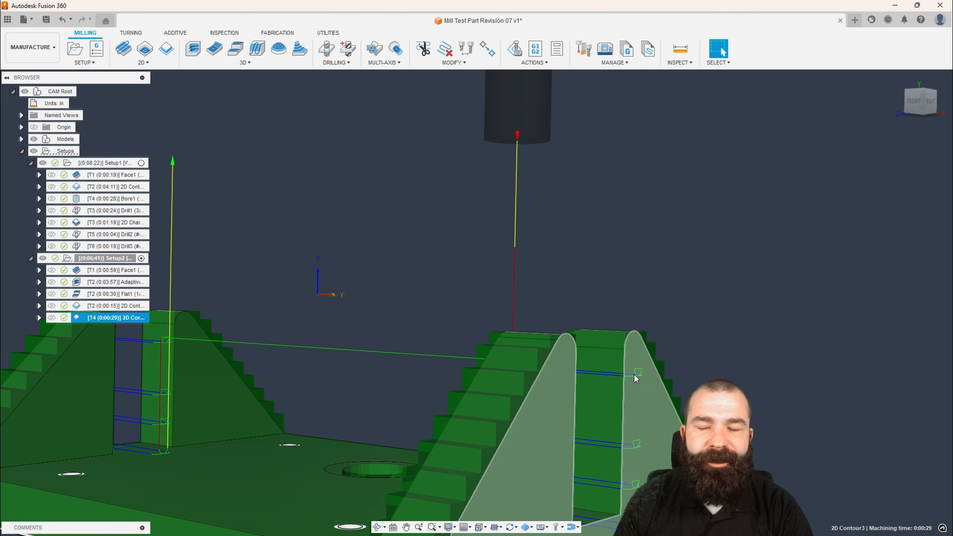
scroll(713, 348, "down", 4)
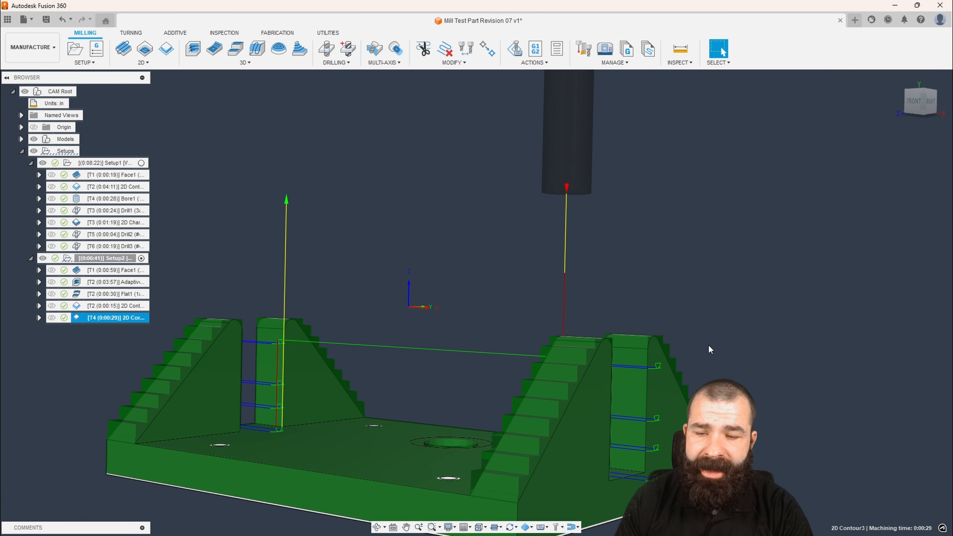
scroll(713, 348, "up", 2)
middle_click_drag(713, 349, 710, 368, "shift")
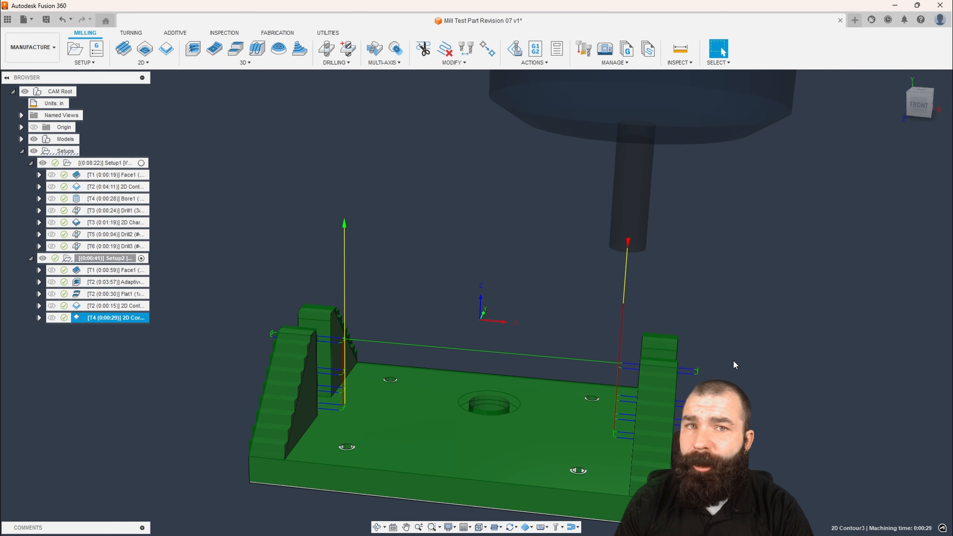
middle_click_drag(735, 365, 637, 404, "shift")
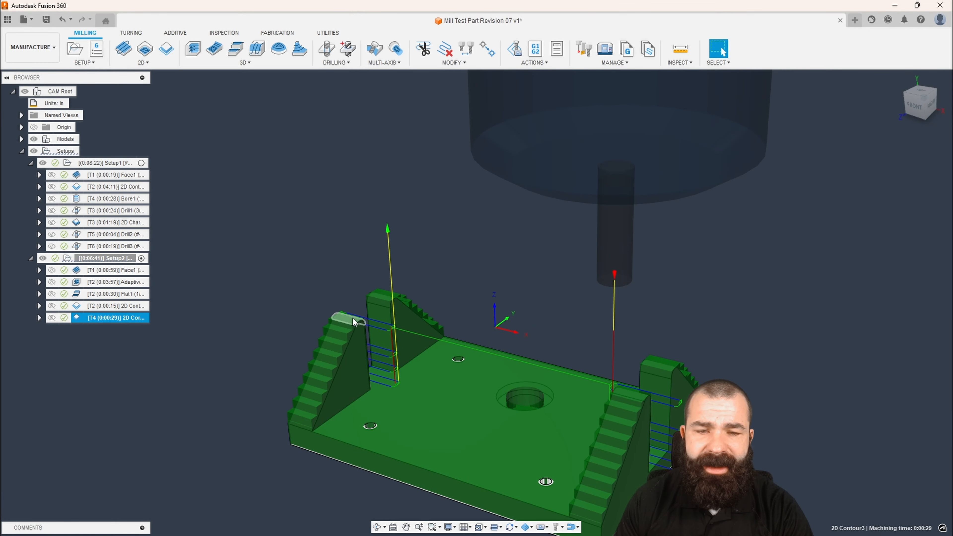
scroll(373, 371, "up", 2)
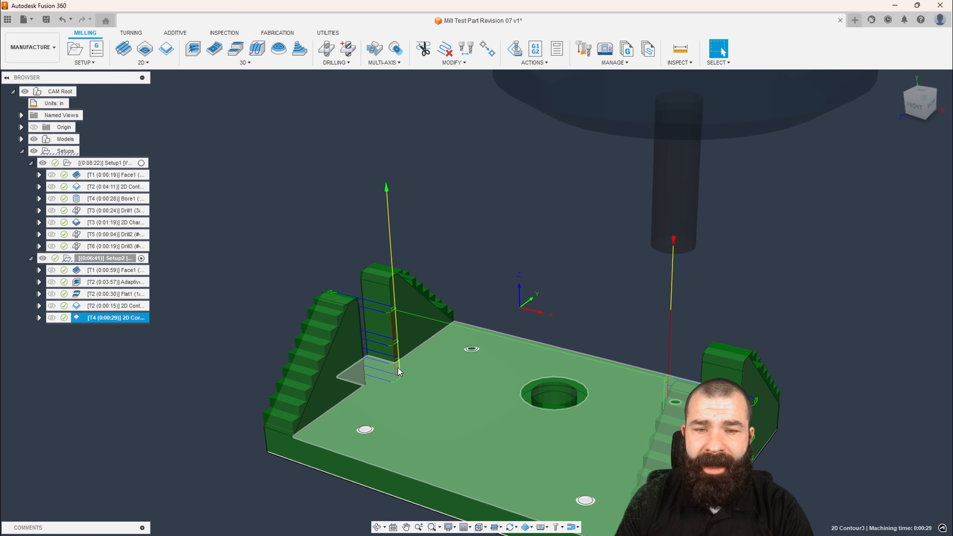
middle_click_drag(373, 375, 564, 384, "shift")
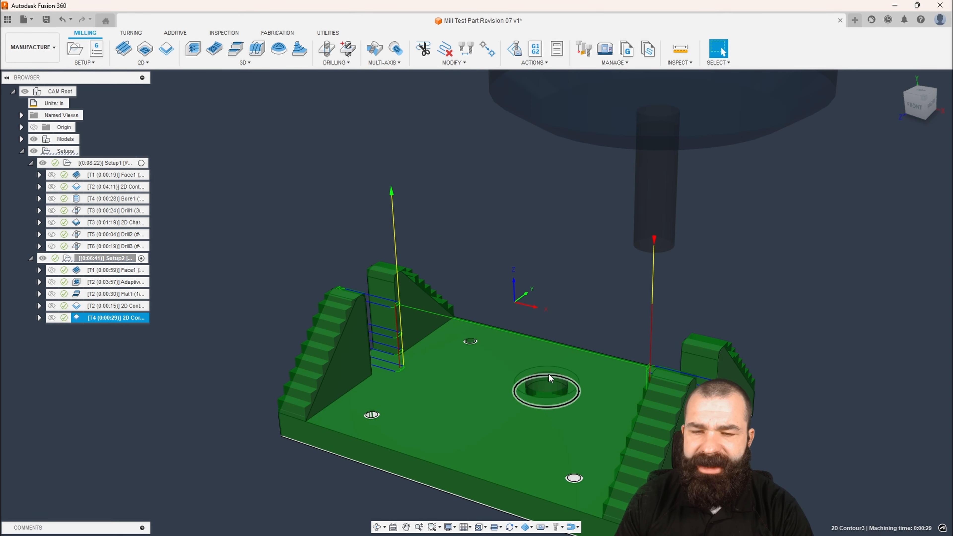
left_click(268, 142)
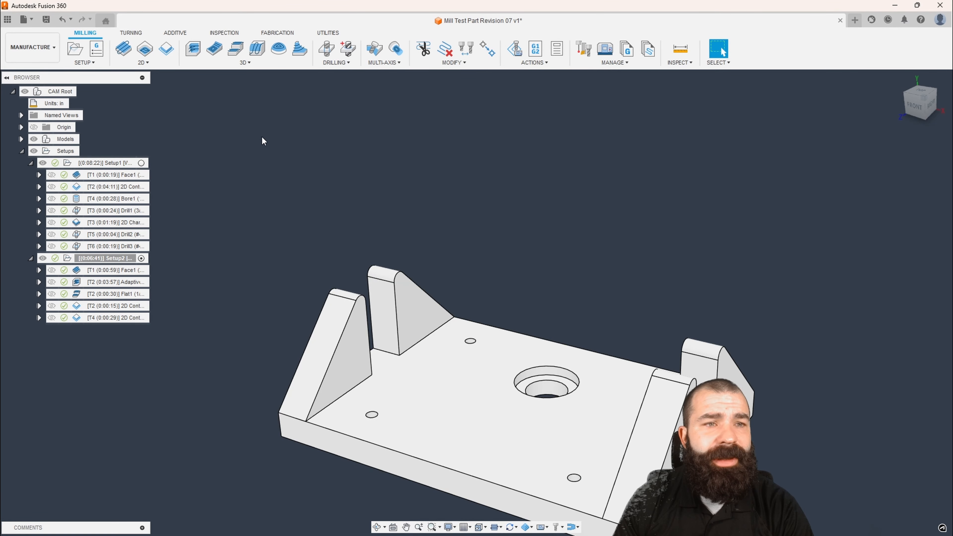
Create a Bore operation with the 1/4 in flat end mill on the central counterbore's larger upper wall and generate its toolpath.
left_click(151, 65)
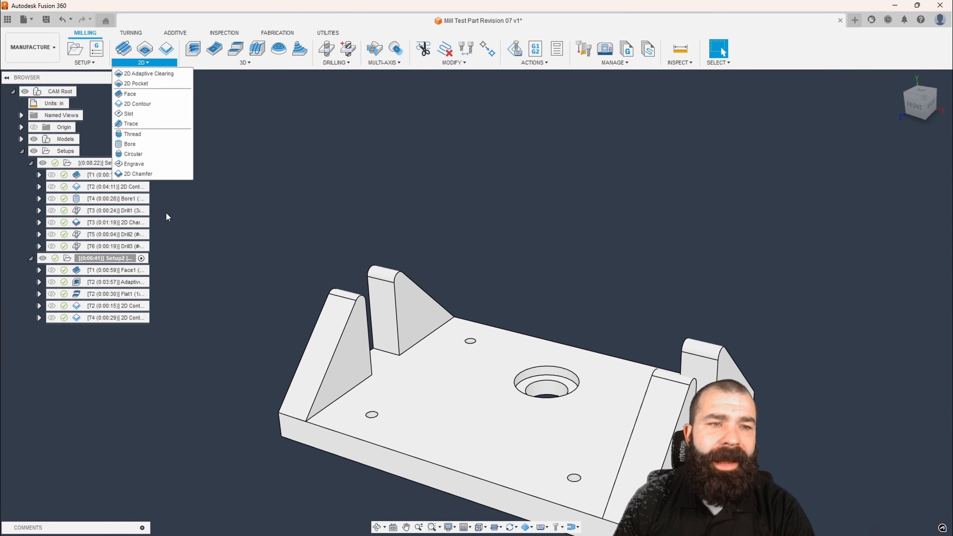
left_click(129, 144)
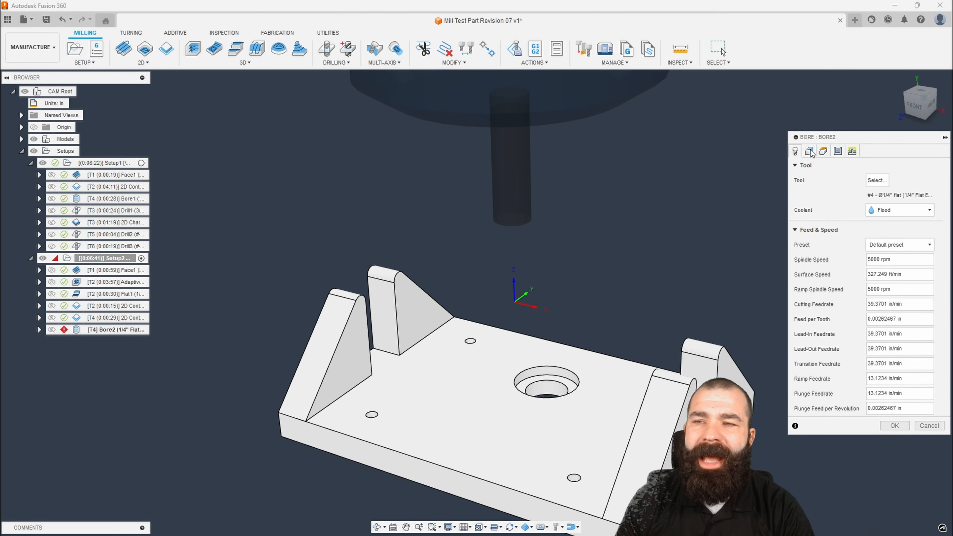
left_click(810, 151)
left_click(561, 374)
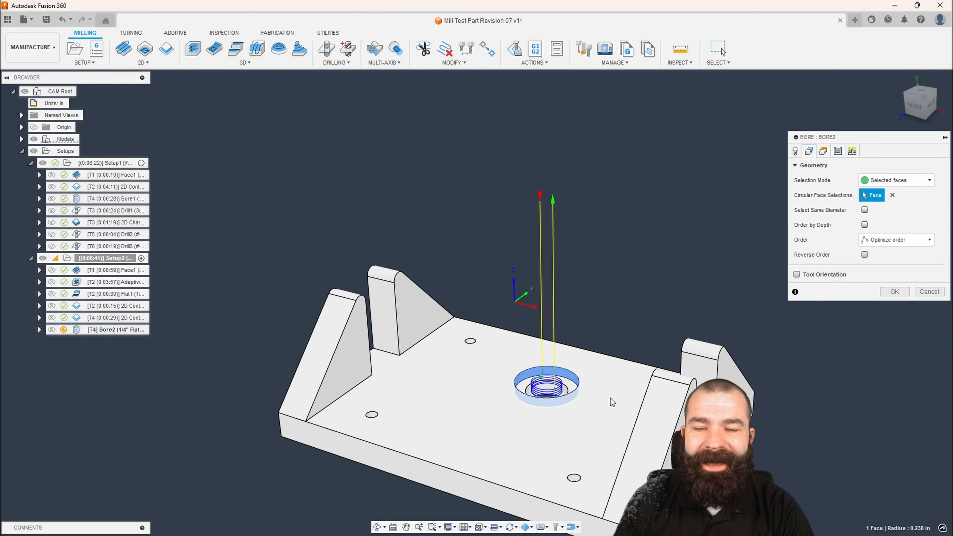
middle_click_drag(611, 398, 605, 396, "shift")
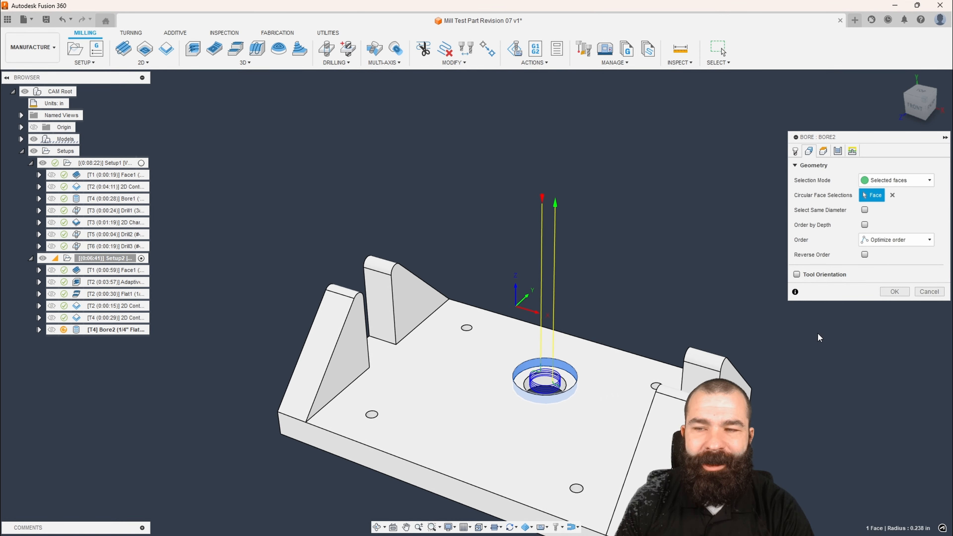
left_click(895, 291)
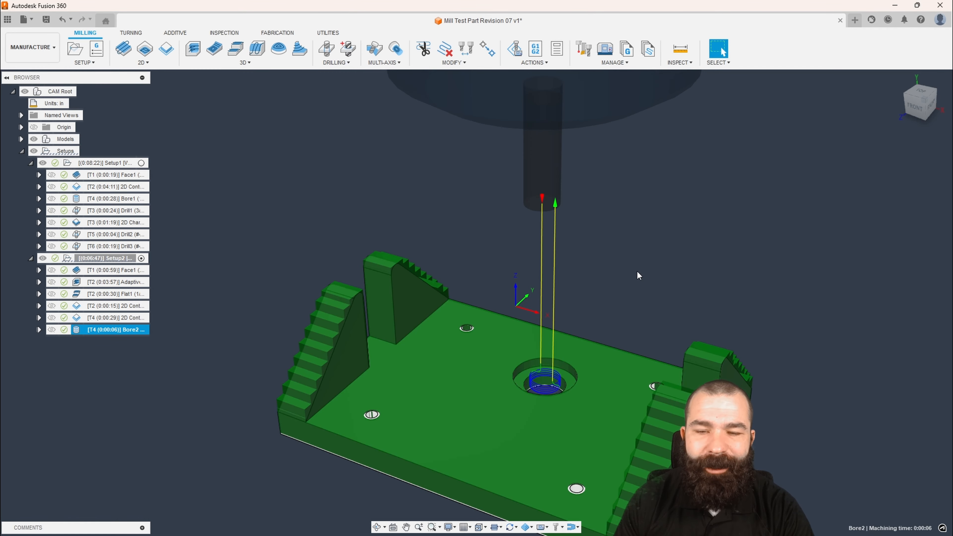
scroll(571, 383, "up", 3)
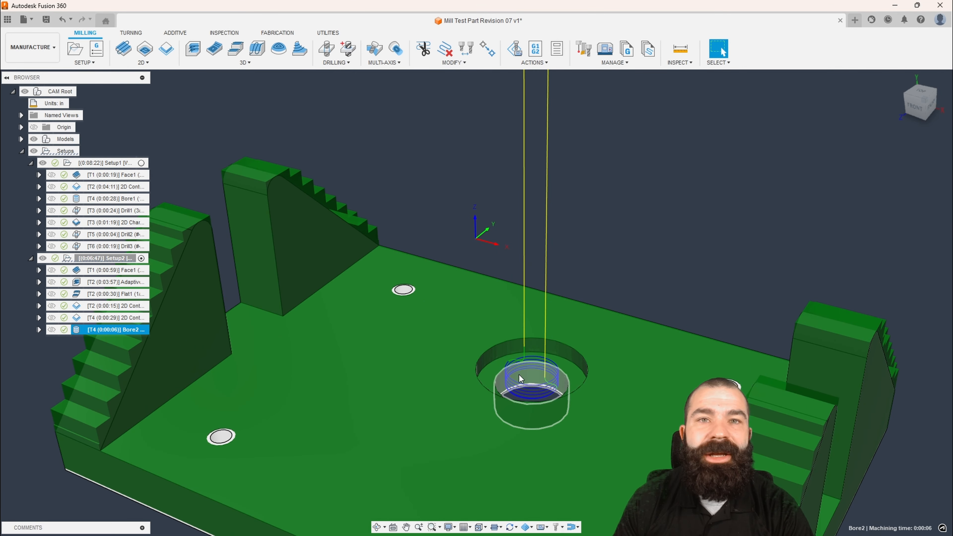
scroll(520, 377, "down", 3)
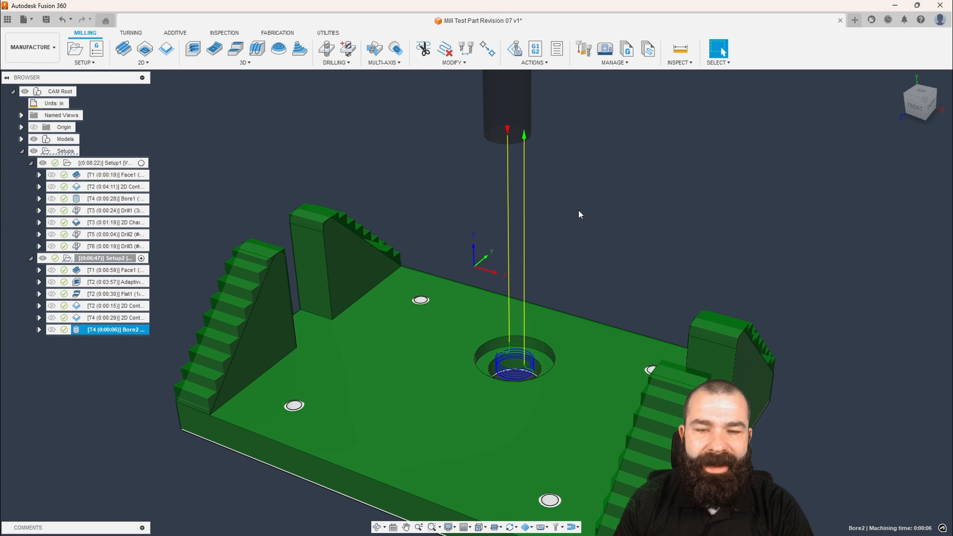
scroll(563, 228, "down", 1)
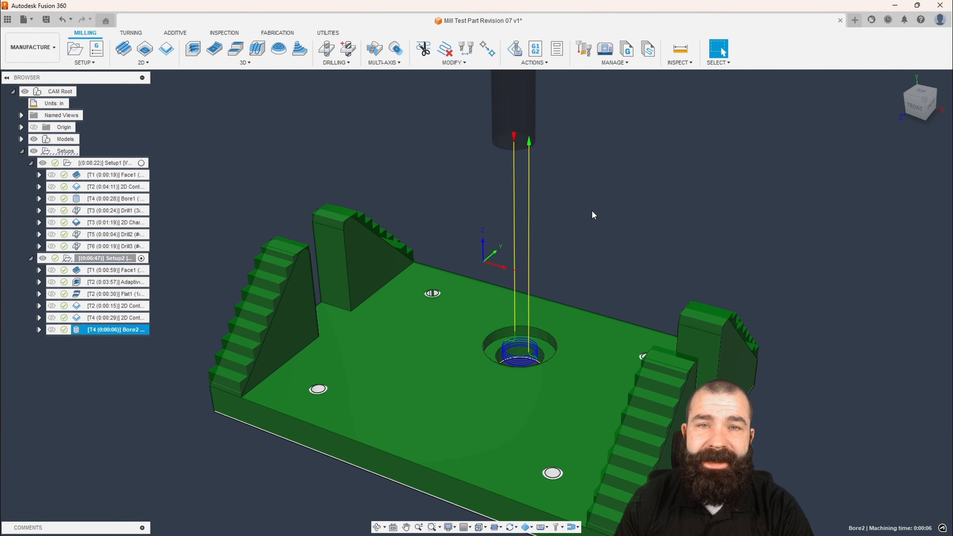
Start a 2D Chamfer with the 3/8 in 90° spot drill and select the base's two long upper edges as contours.
left_click(144, 63)
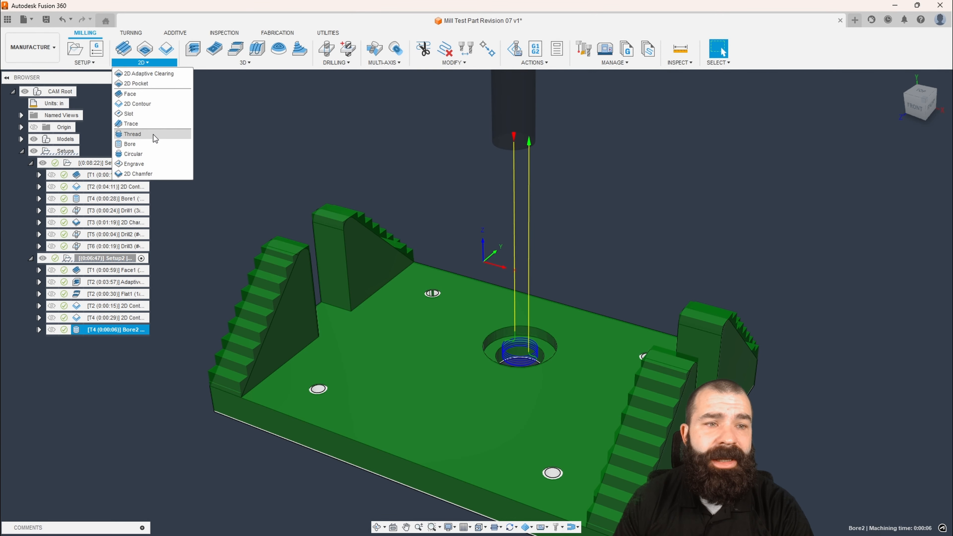
left_click(158, 172)
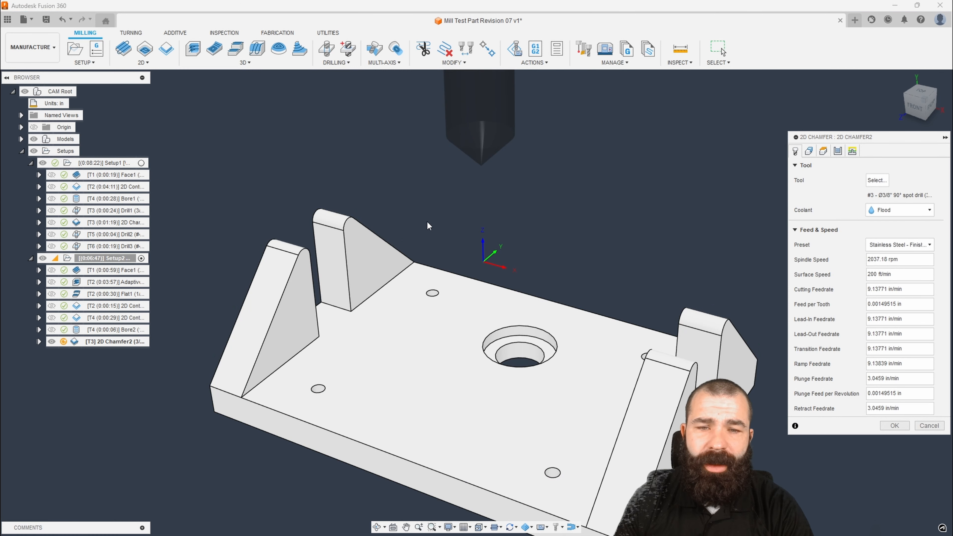
left_click(451, 273)
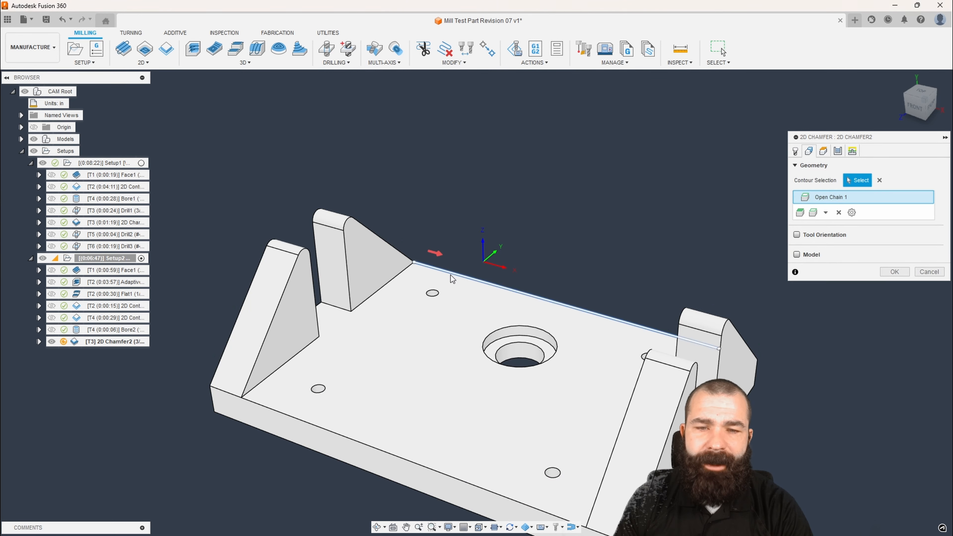
left_click(400, 457)
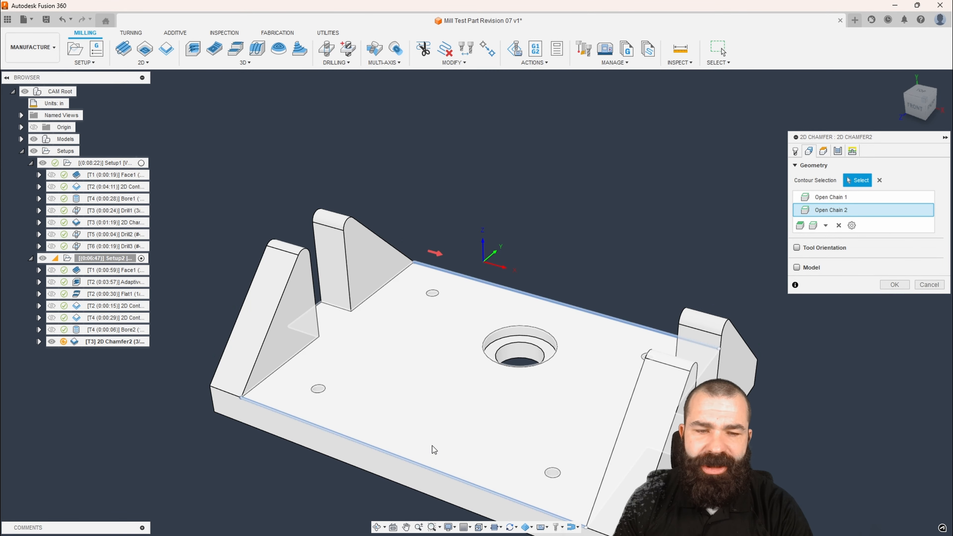
Set the chamfer width to 0.01 in, add the counterbore's outer and inner circular edges, and generate the chamfer toolpath.
left_click(837, 152)
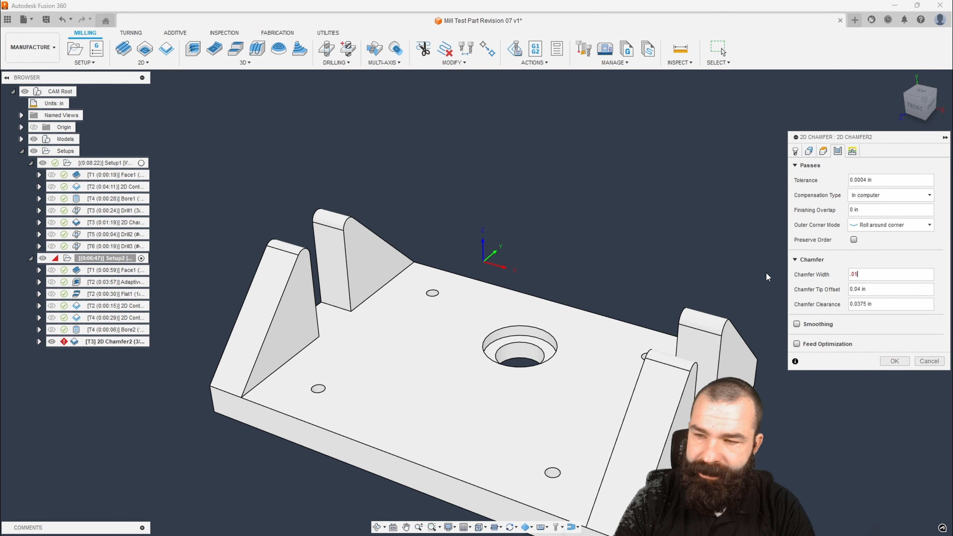
left_click(809, 151)
left_click(540, 333)
left_click(538, 347)
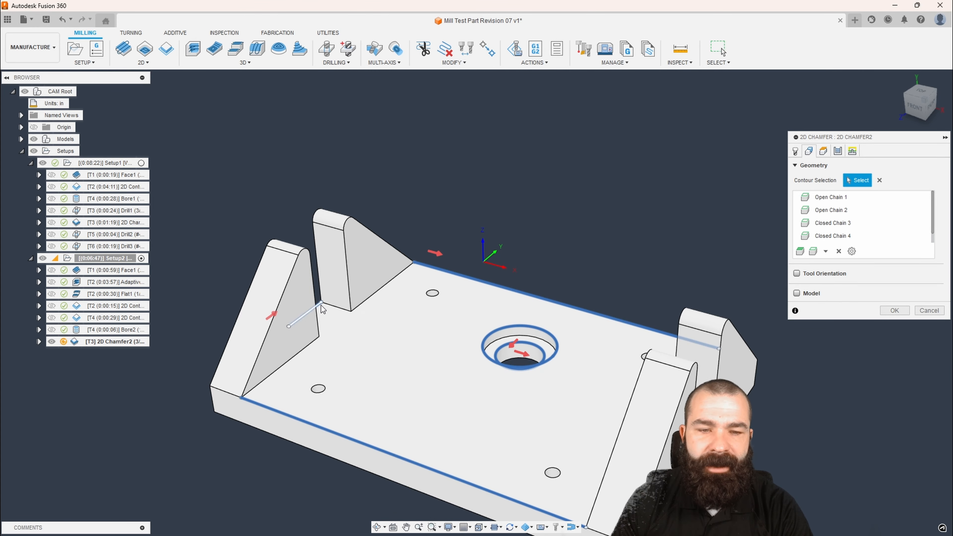
left_click(895, 310)
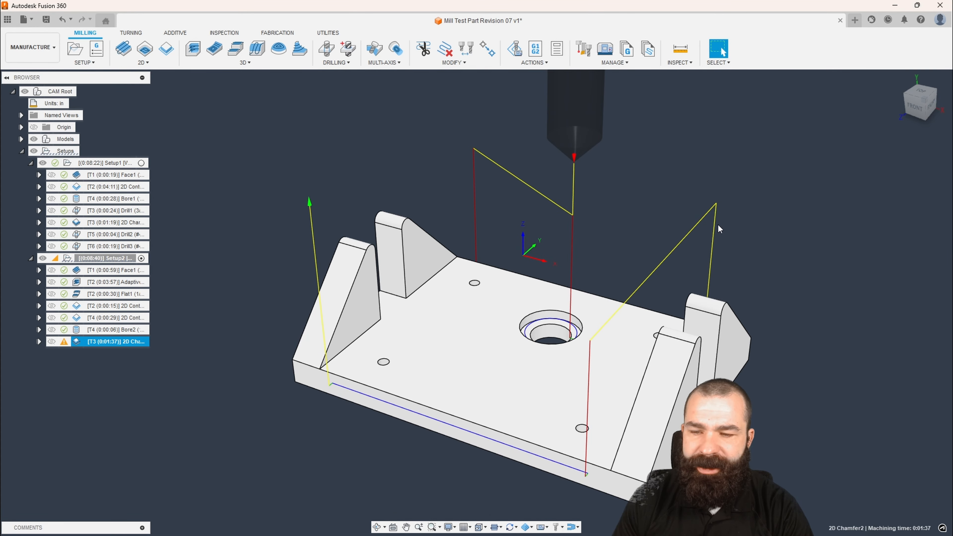
Examine the chamfer toolpath against the remaining stock, checking the tool depth and its clearance from the uprights in front view.
mouse_move(719, 227)
middle_mouse_down("shift")
mouse_move(692, 219)
mouse_move(615, 251)
mouse_move(718, 229)
middle_mouse_up("shift")
mouse_move(64, 341)
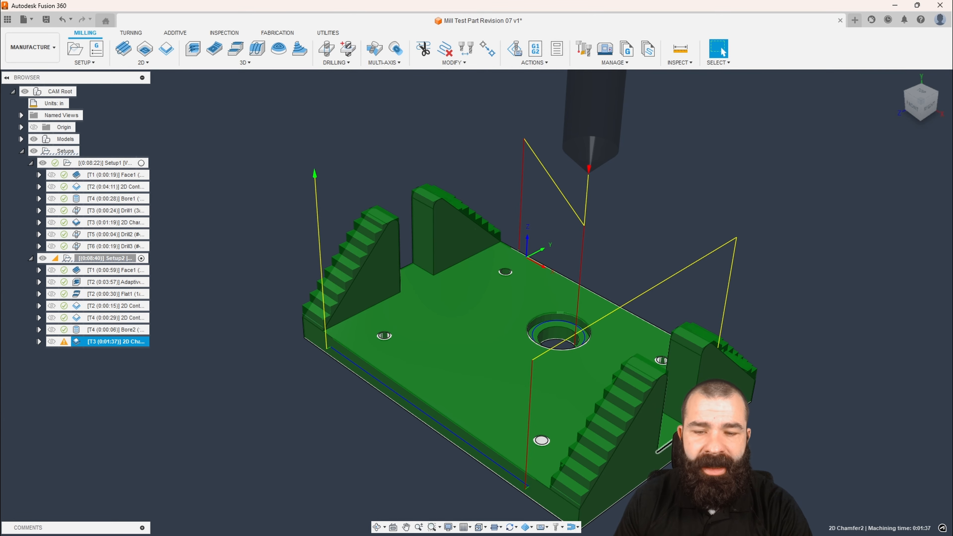
left_click(916, 101)
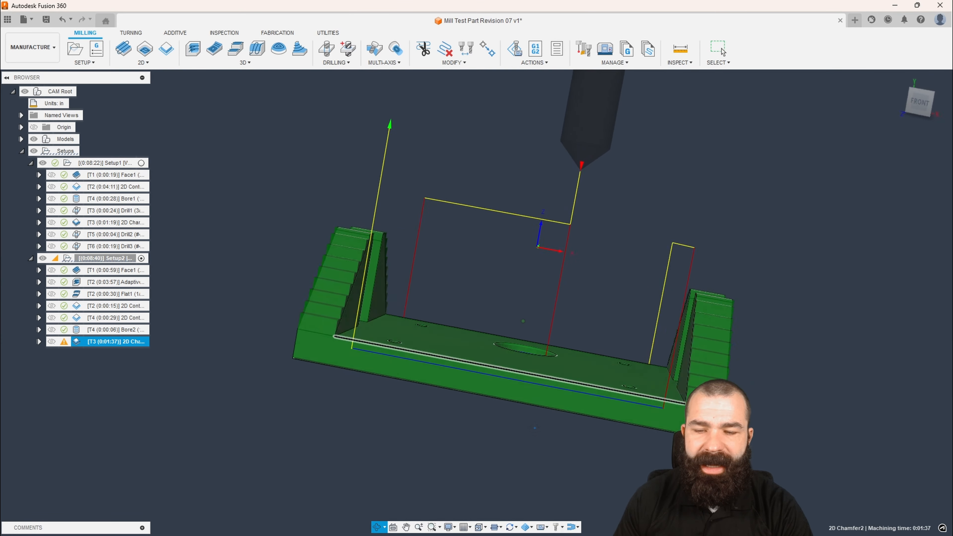
left_click(916, 103)
scroll(648, 368, "up", 5)
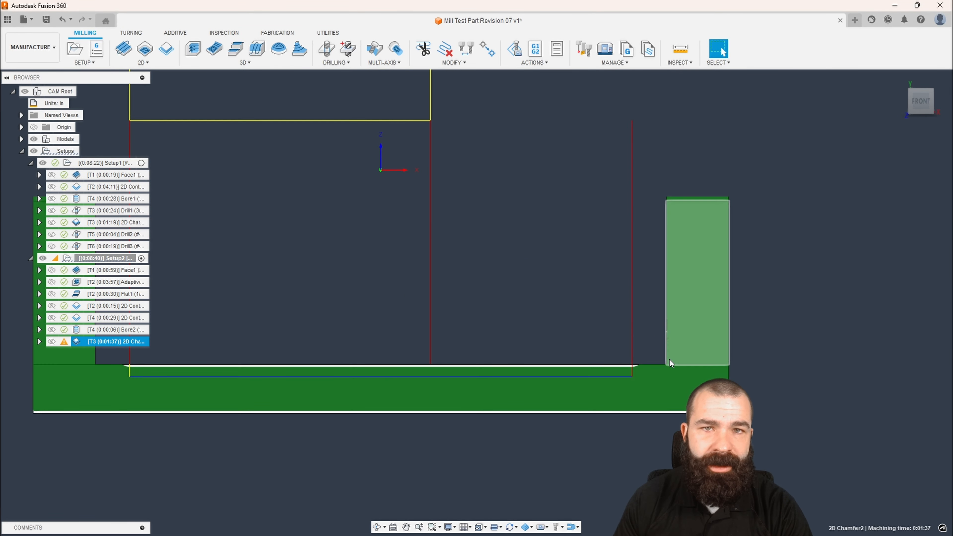
scroll(669, 359, "down", 3)
middle_click_drag(672, 361, 652, 370, "shift")
scroll(671, 357, "down", 2)
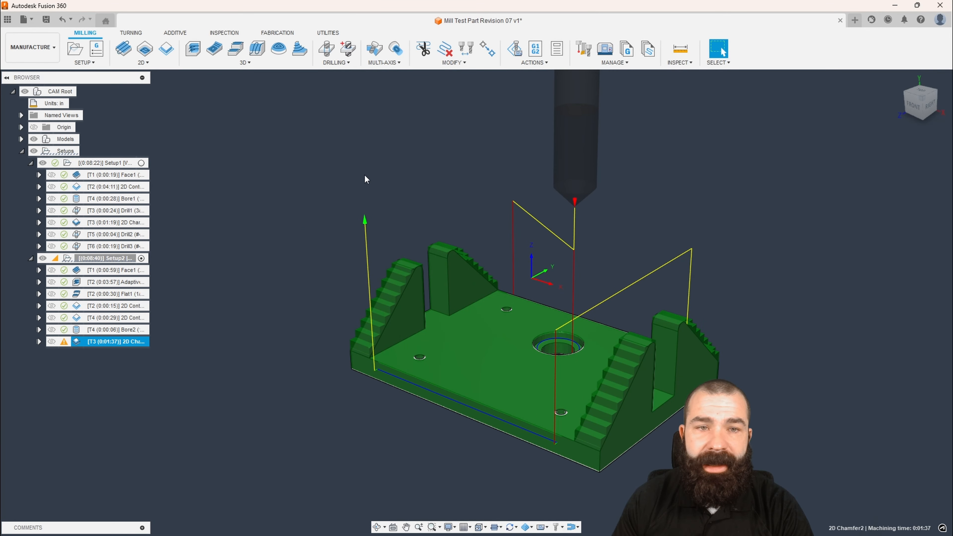
Start a Drill operation with the 3/8 in spot drill on one small corner hole and include all holes of the same diameter.
left_click(326, 48)
left_click(839, 151)
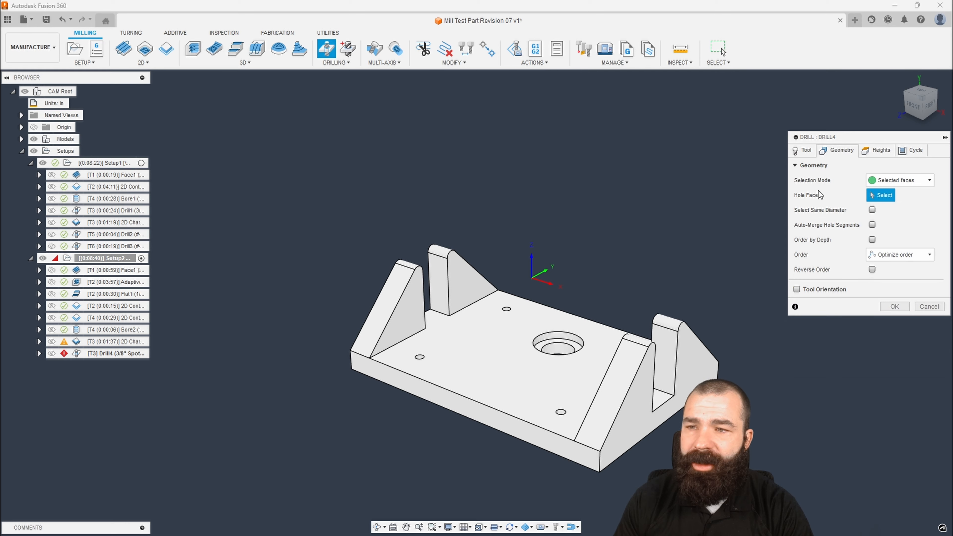
middle_click_drag(663, 280, 655, 323, "shift")
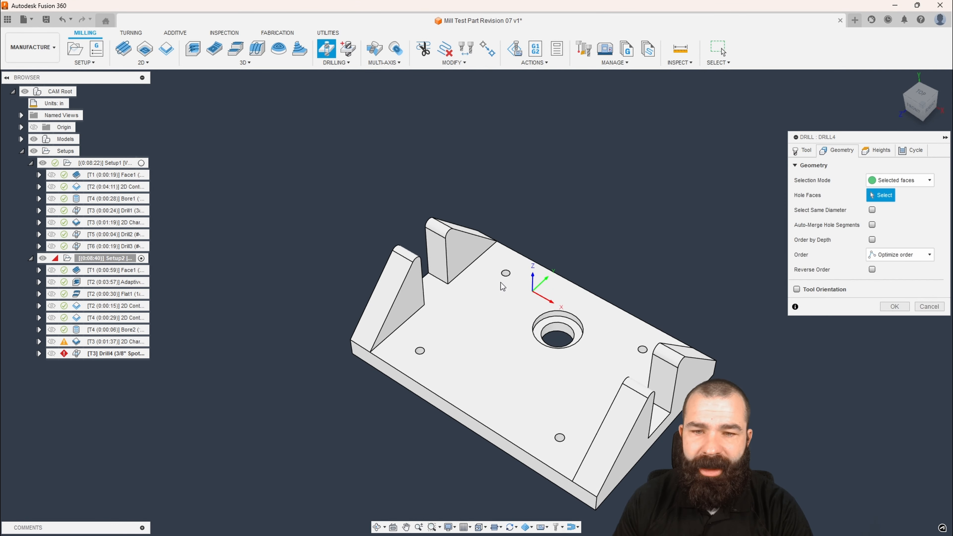
scroll(505, 279, "up", 5)
left_click(506, 280)
scroll(526, 301, "down", 3)
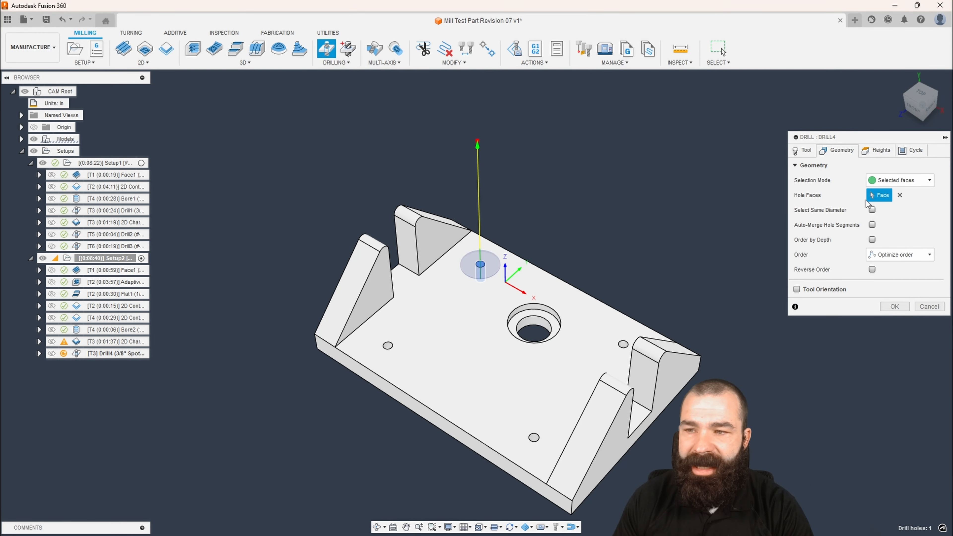
left_click(872, 210)
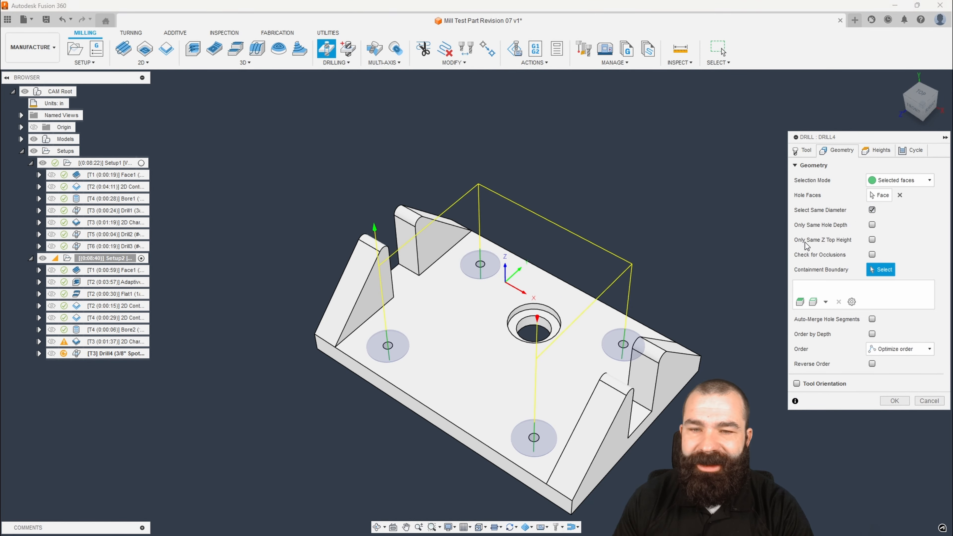
Set the drill's bottom height to chamfer width with a value of 0.02 in and generate the toolpath.
left_click(877, 150)
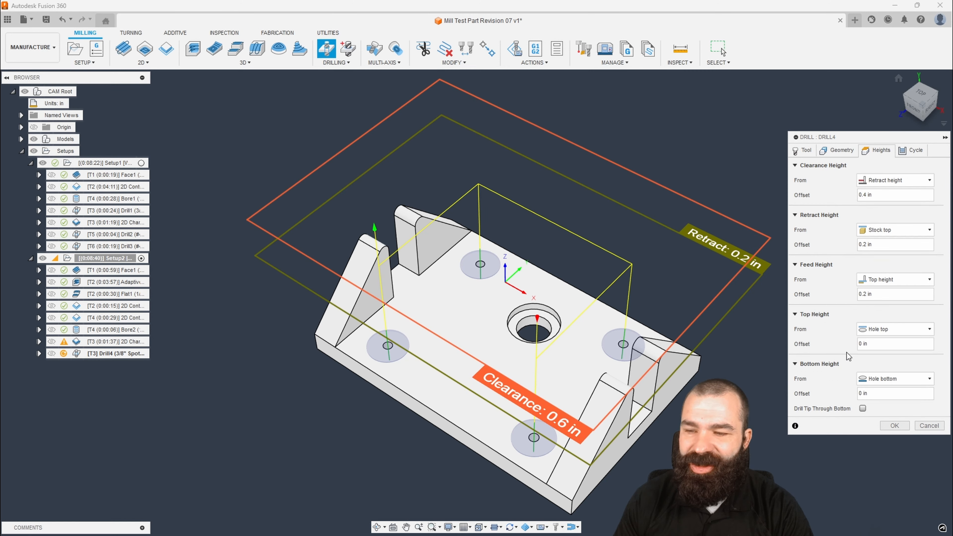
left_click(863, 409)
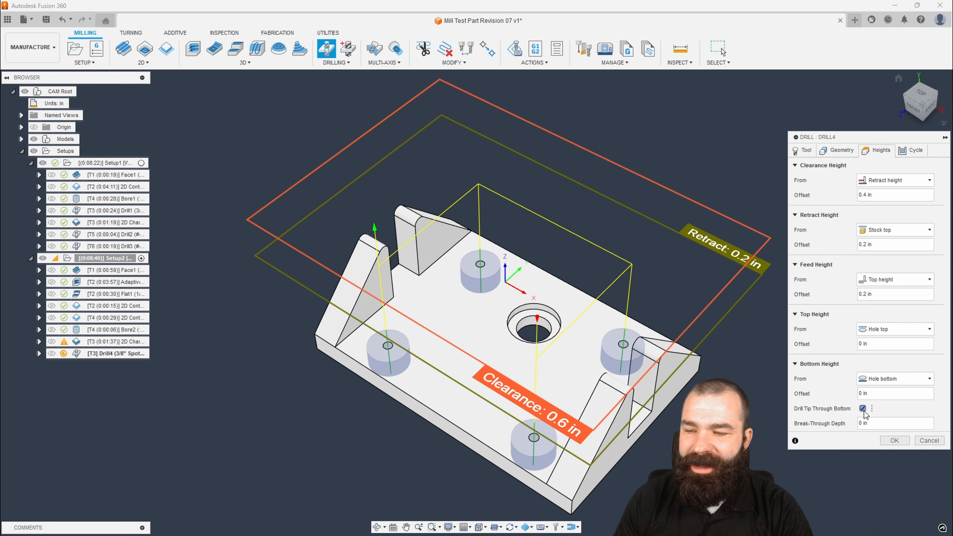
left_click(864, 409)
left_click(893, 378)
left_click(886, 511)
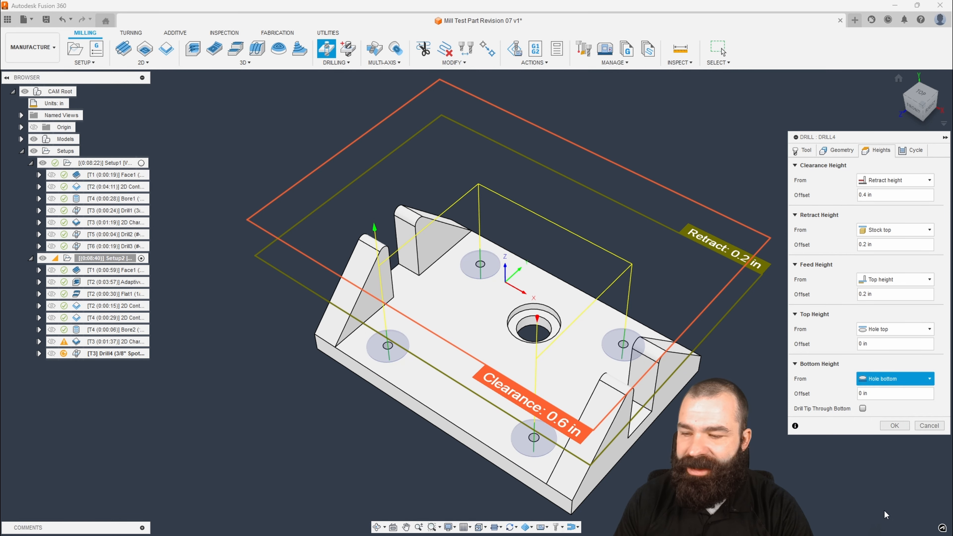
type(".02")
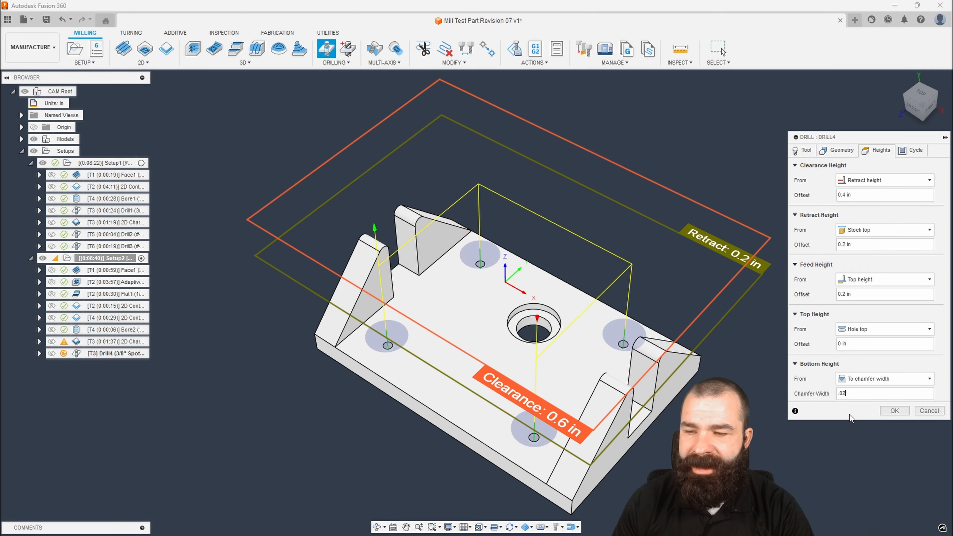
left_click(895, 411)
mouse_move(815, 337)
middle_mouse_down("shift")
mouse_move(834, 321)
mouse_move(810, 326)
mouse_move(818, 326)
middle_mouse_up("shift")
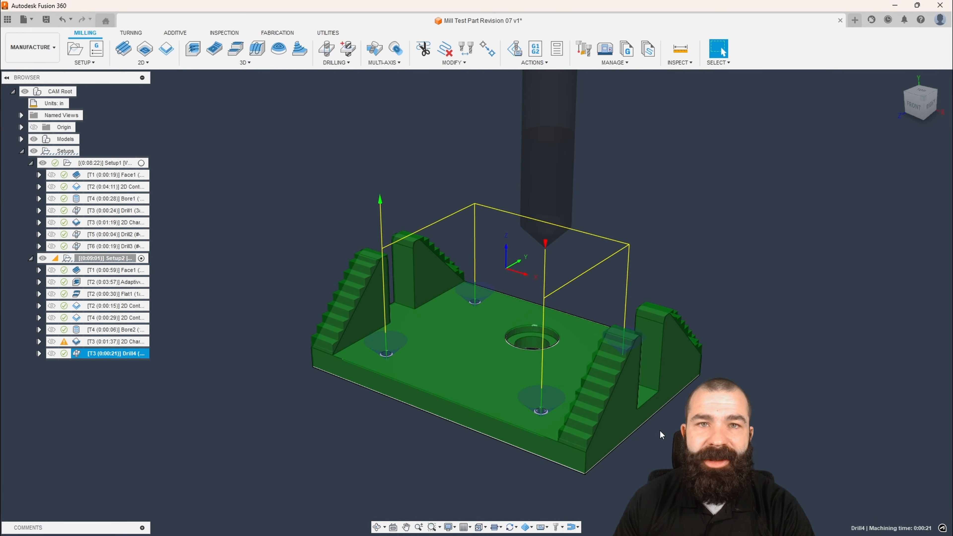
Examine the spot-drilled hole chamfers and the counterbore edges up close against the stock, hiding the model temporarily.
scroll(535, 431, "up", 5)
scroll(533, 392, "up", 5)
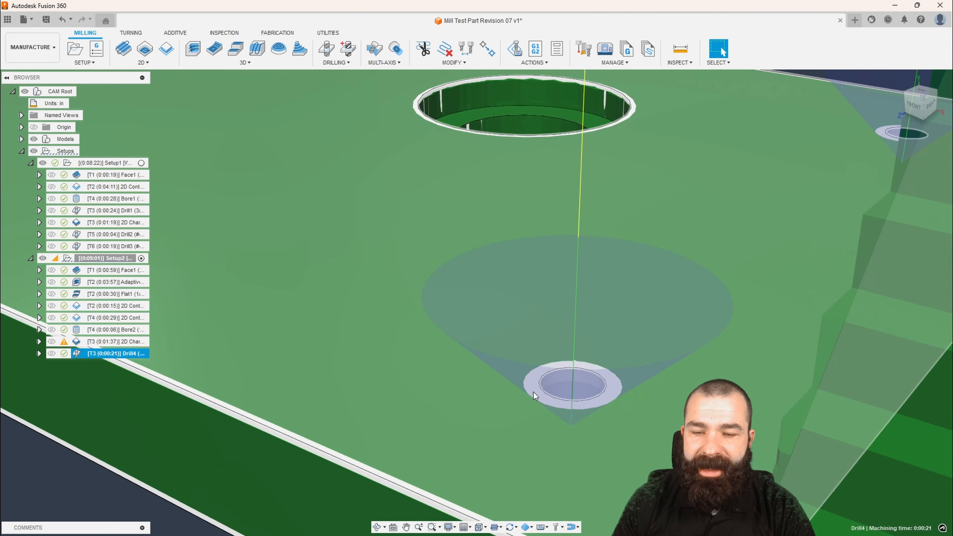
scroll(538, 391, "up", 2)
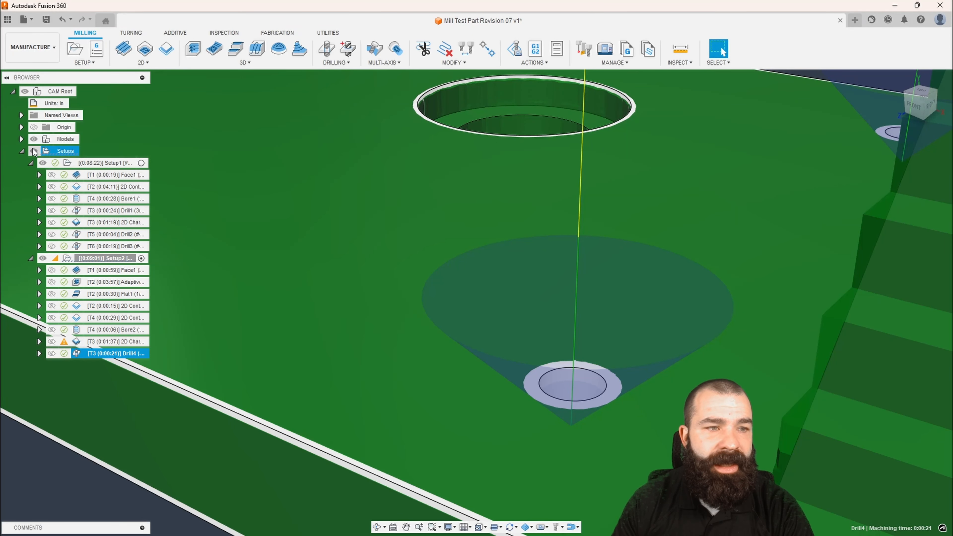
left_click(34, 140)
left_click(34, 140)
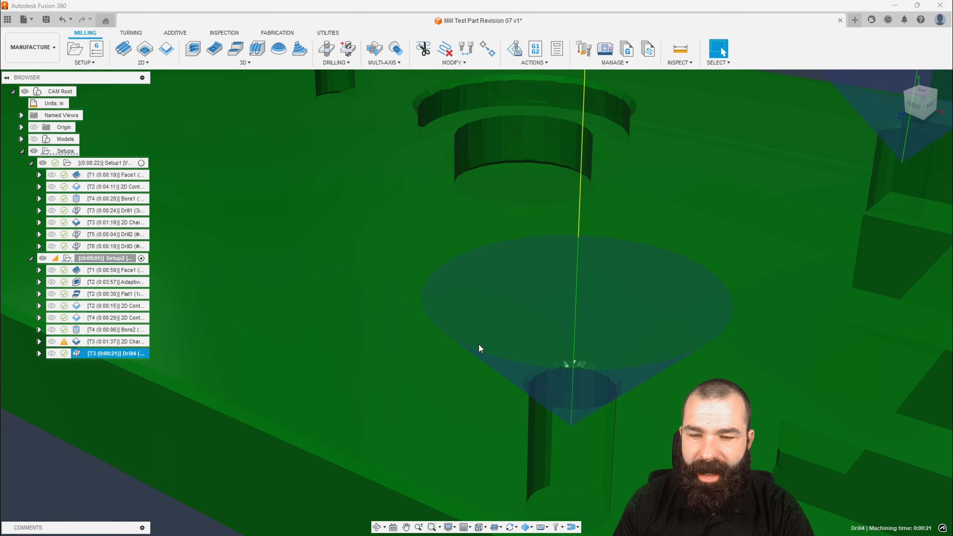
scroll(538, 383, "up", 4)
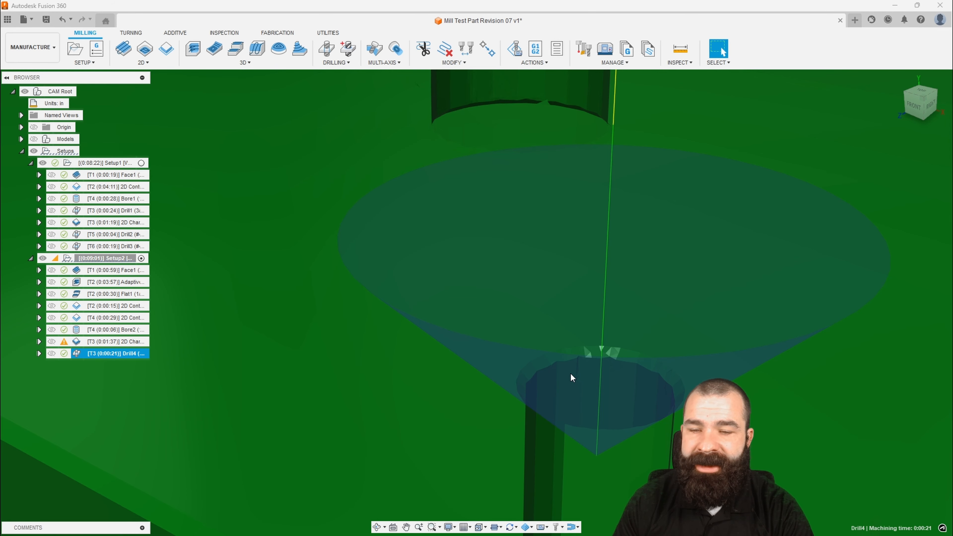
scroll(585, 383, "down", 8)
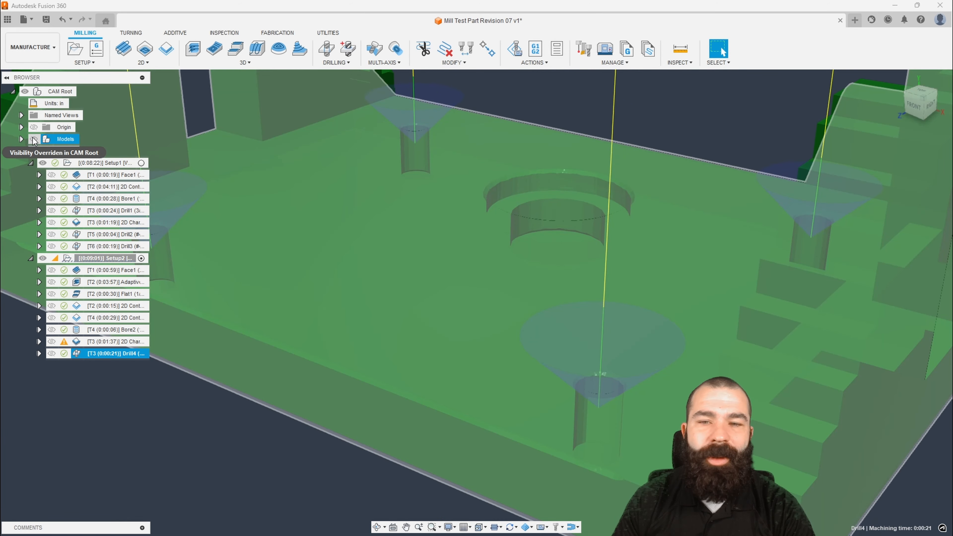
left_click(35, 140)
scroll(303, 251, "down", 2)
middle_click_drag(373, 266, 373, 278, "shift")
scroll(519, 212, "up", 5)
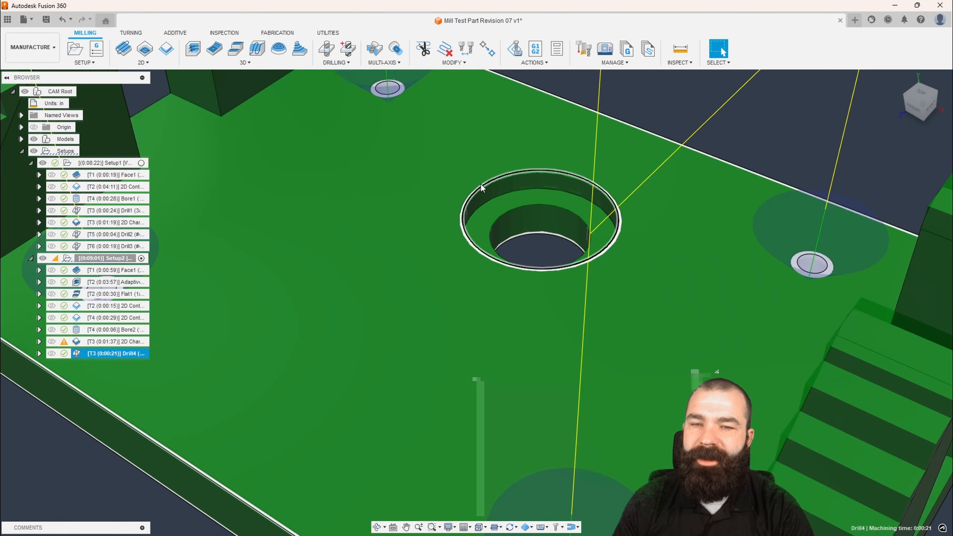
scroll(584, 229, "down", 5)
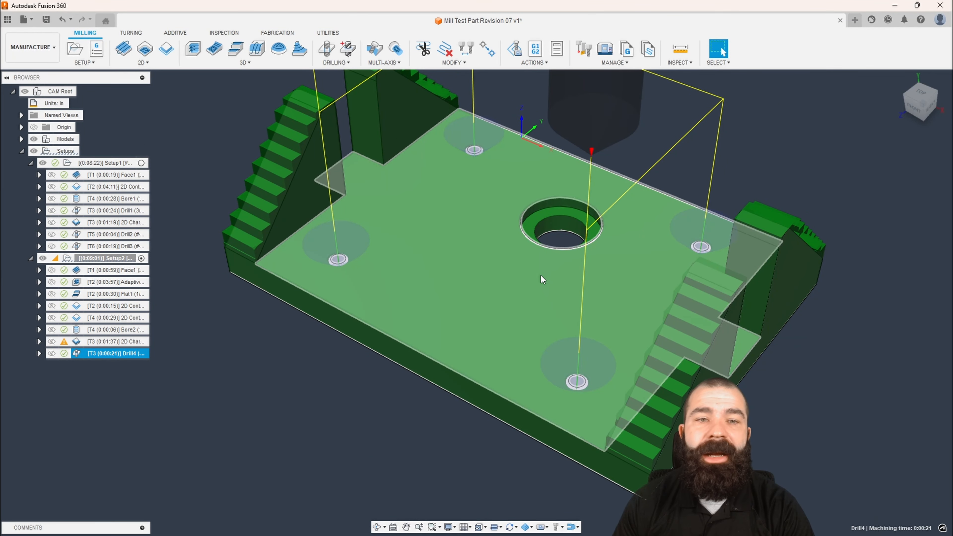
Add the lower hole inside the central counterbore to the spot drill operation's hole faces and regenerate the toolpath.
scroll(567, 474, "down", 2)
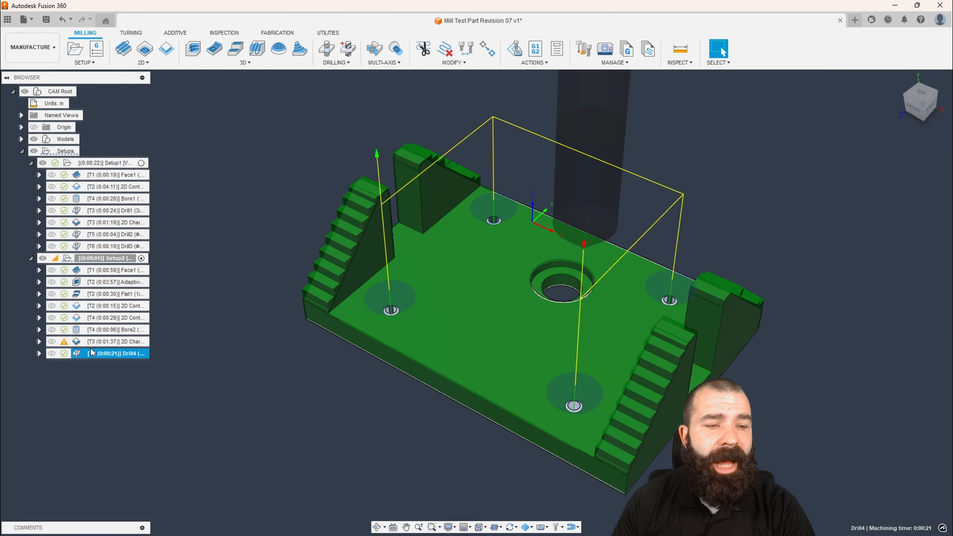
double_click(81, 353)
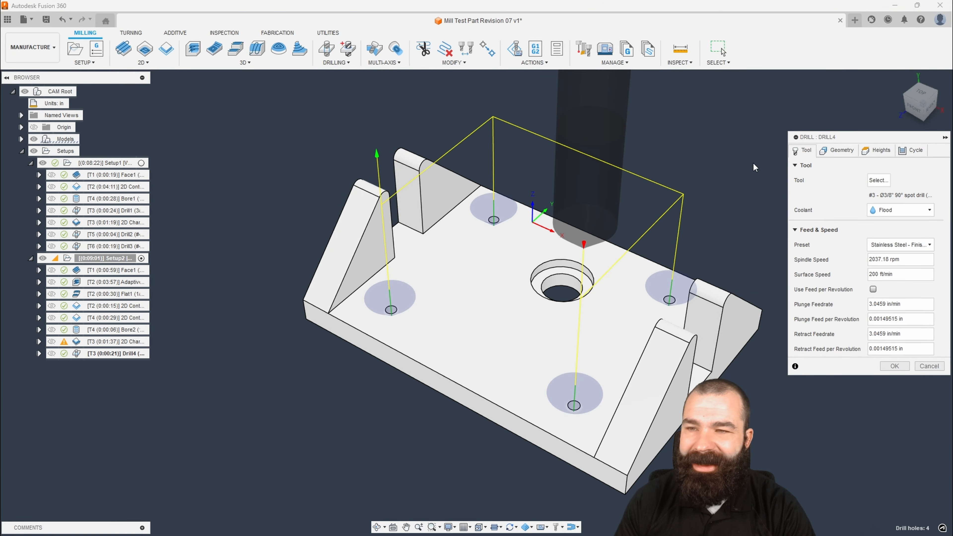
left_click(840, 150)
left_click(567, 285)
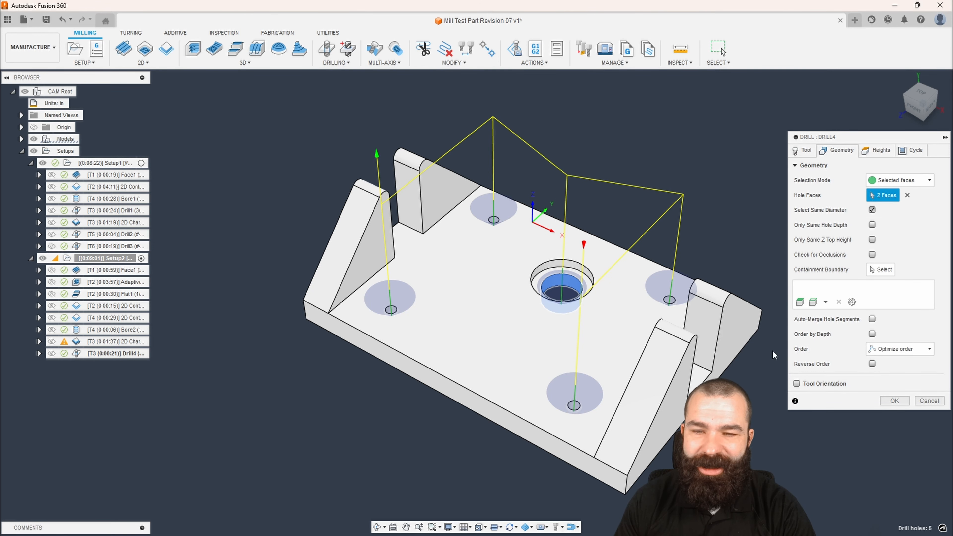
left_click(895, 400)
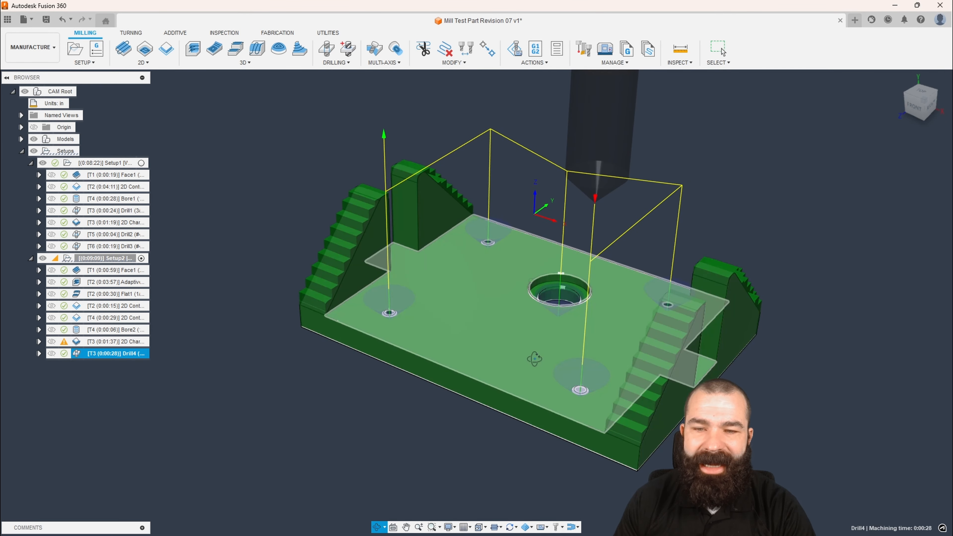
Examine the drill toolpath at the central hole and the stepped stock left on the sloped uprights.
scroll(568, 302, "up", 3)
scroll(569, 303, "up", 3)
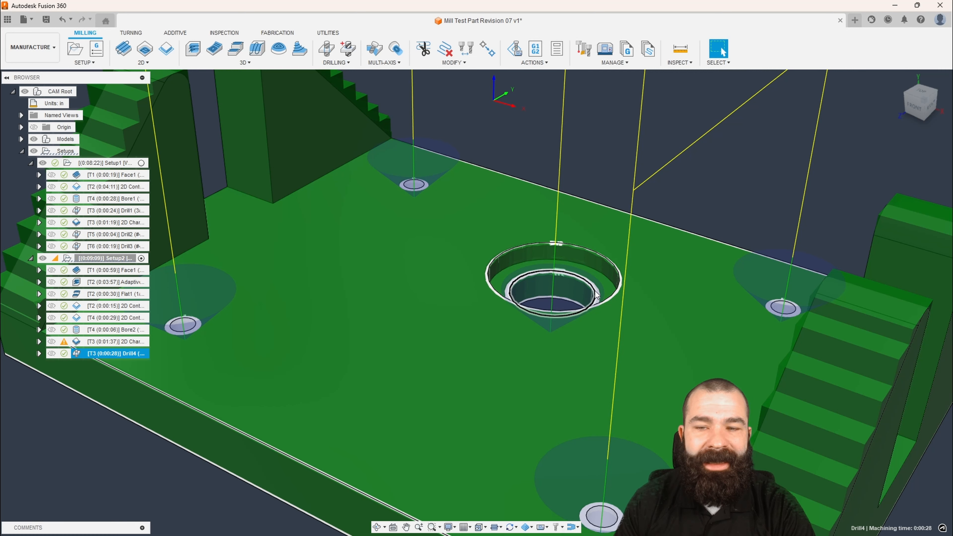
scroll(567, 307, "down", 3)
scroll(566, 305, "down", 2)
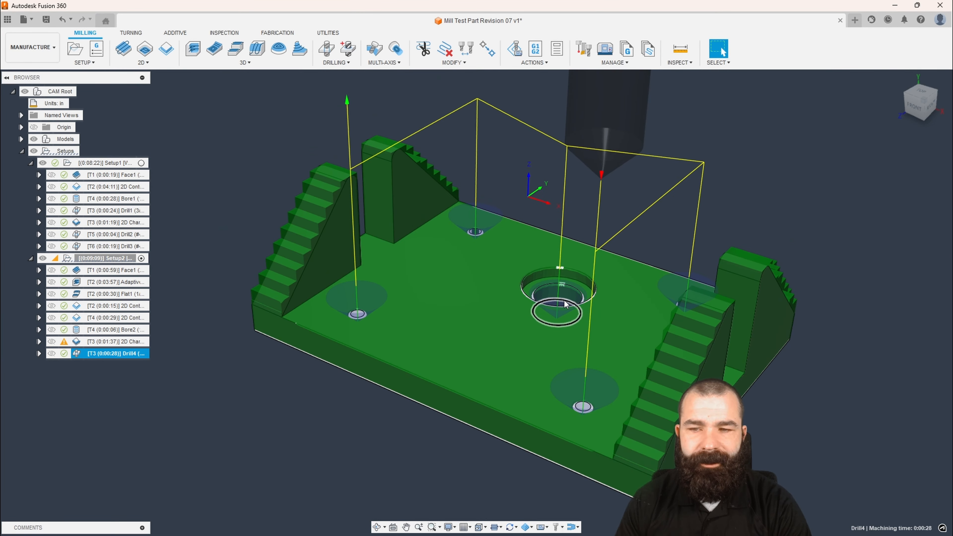
middle_click_drag(566, 304, 560, 299, "shift")
scroll(559, 300, "down", 1)
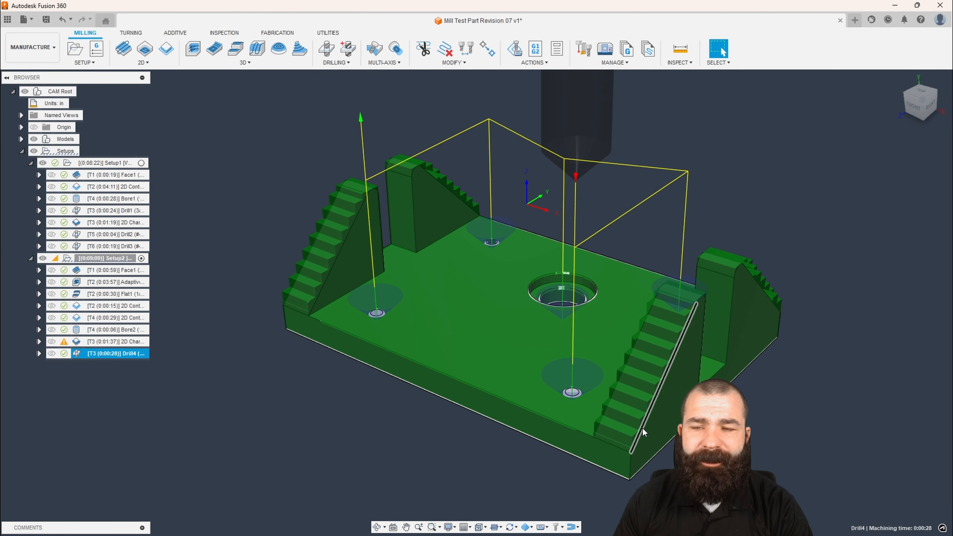
middle_click_drag(643, 428, 624, 385, "shift")
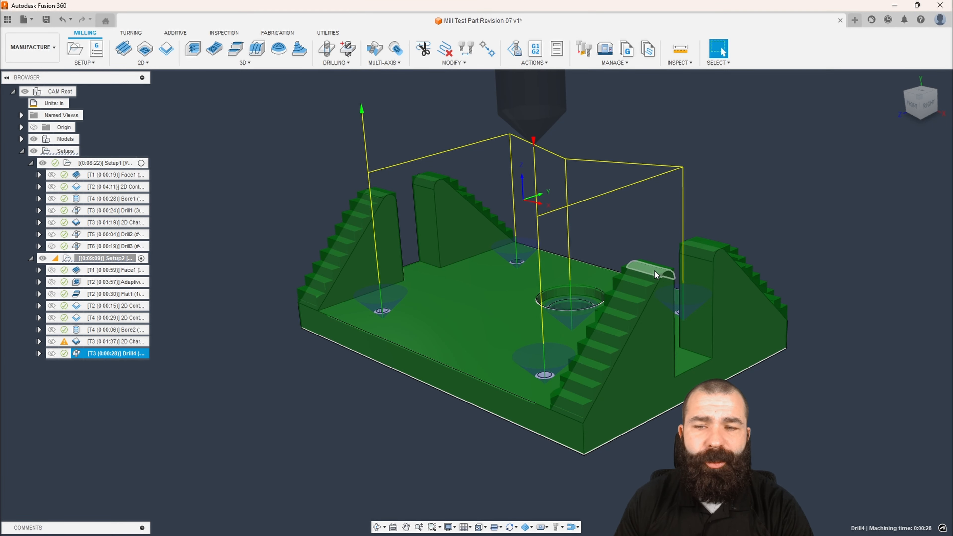
middle_click_drag(602, 361, 595, 340, "shift")
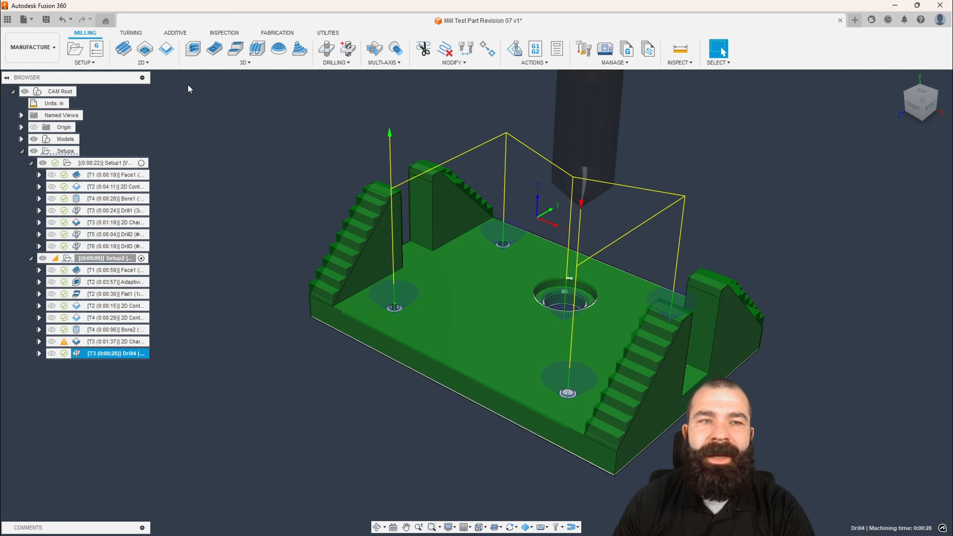
Start a 3D Contour operation using the 1/4 in ball end mill from the Fusion 360 Library.
left_click(220, 63)
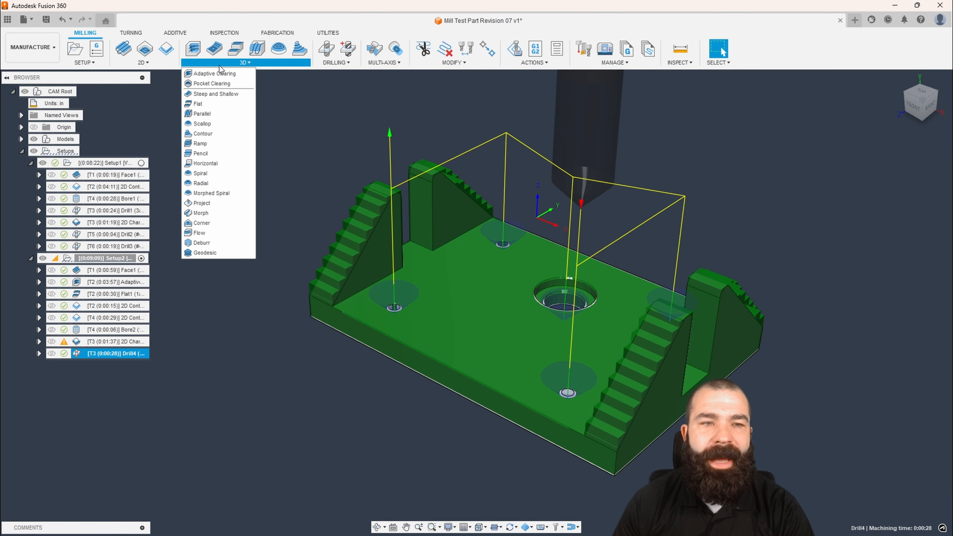
left_click(211, 133)
left_click(878, 180)
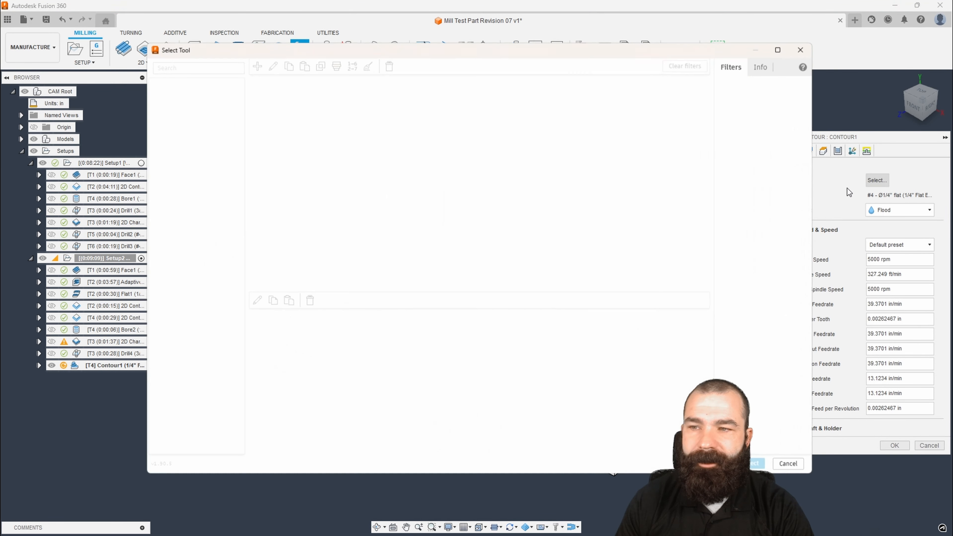
left_click(202, 196)
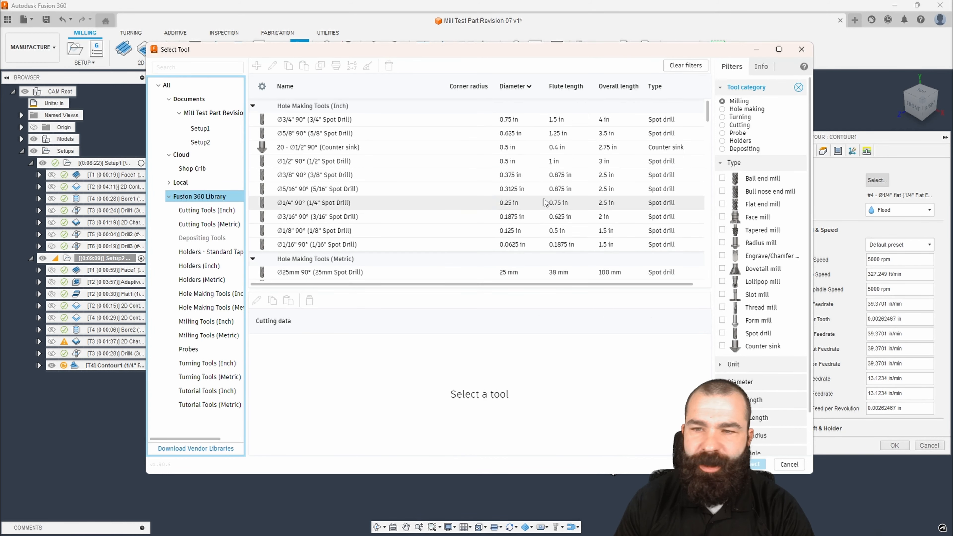
left_click(722, 178)
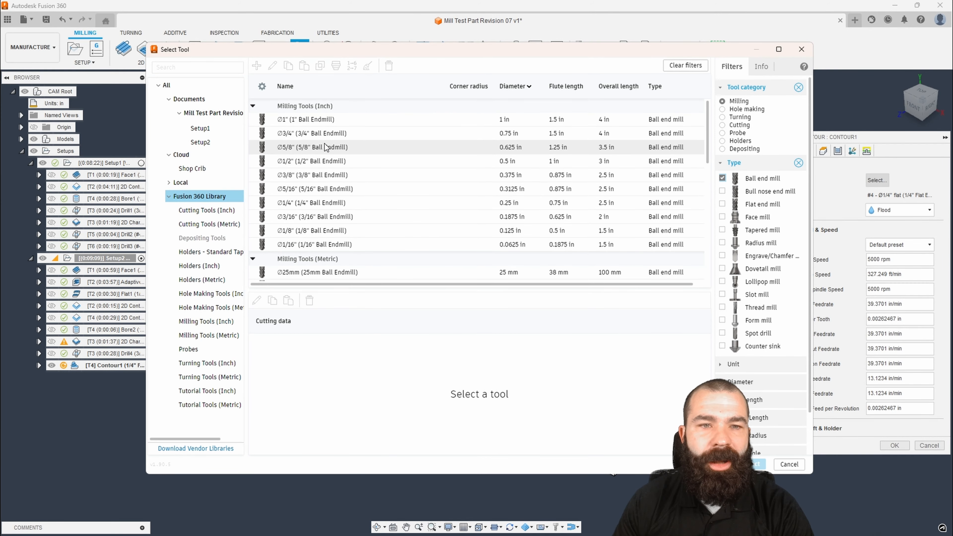
left_click(488, 203)
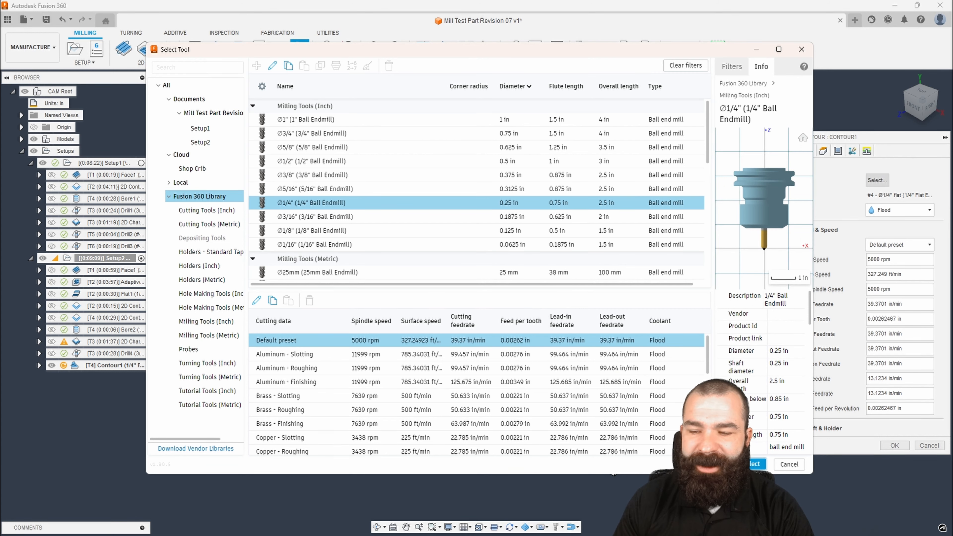
left_click(752, 465)
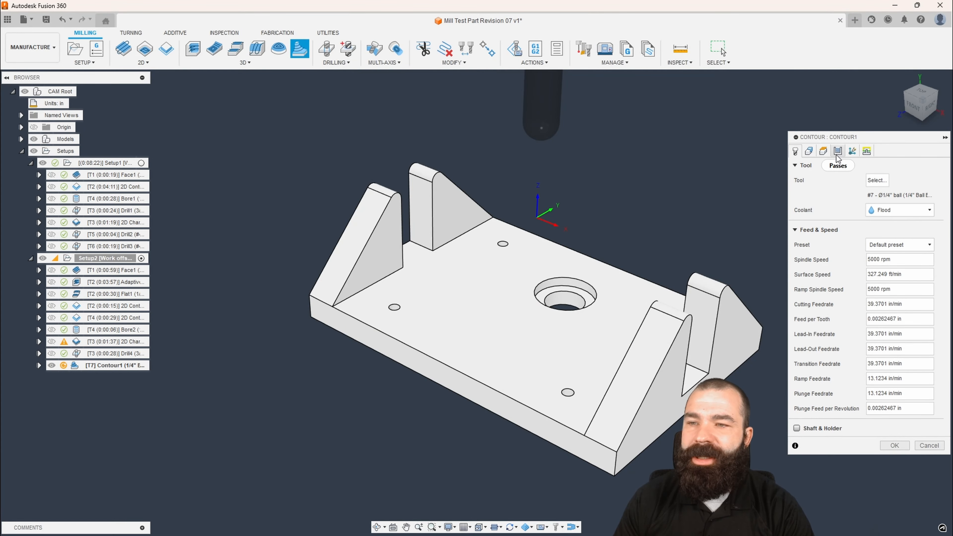
Set the contour's machining boundary to Selection using the closed edge chain around the base of the nearest upright.
left_click(809, 150)
left_click(901, 181)
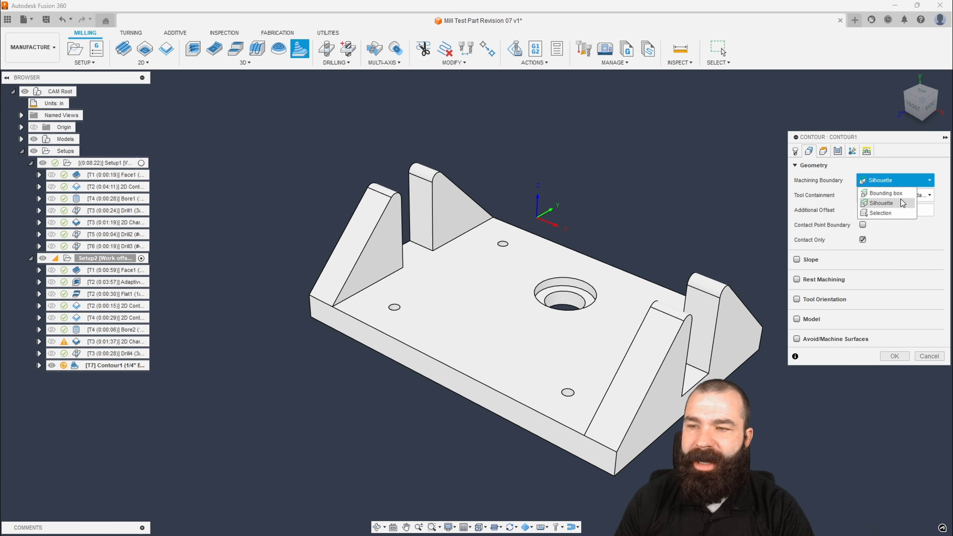
left_click(896, 212)
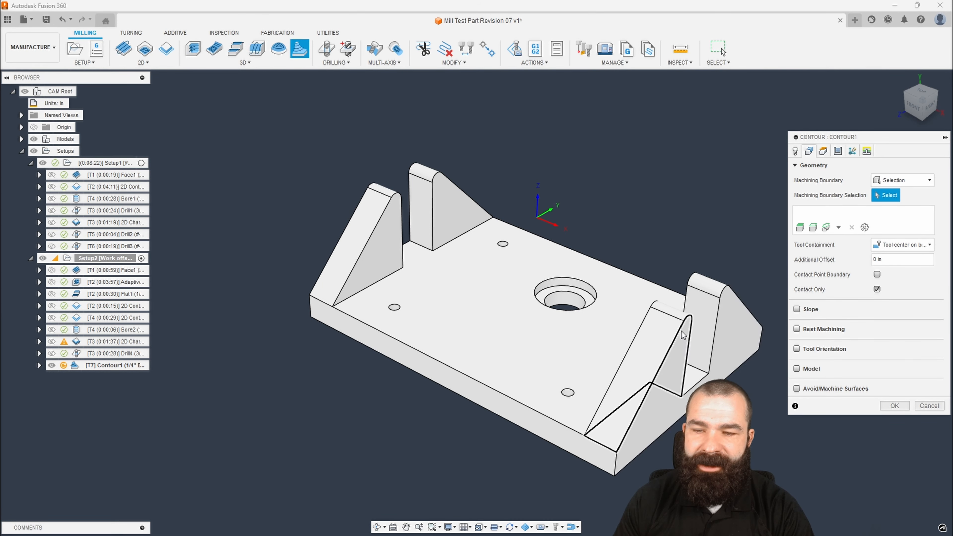
mouse_move(681, 325)
middle_mouse_down("shift")
mouse_move(662, 324)
mouse_move(678, 324)
middle_mouse_up("shift")
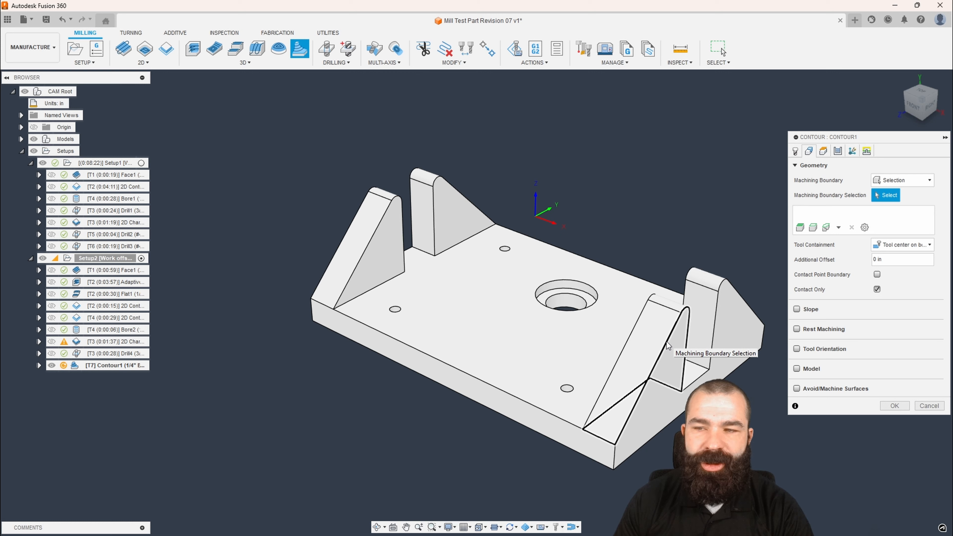
left_click(673, 388)
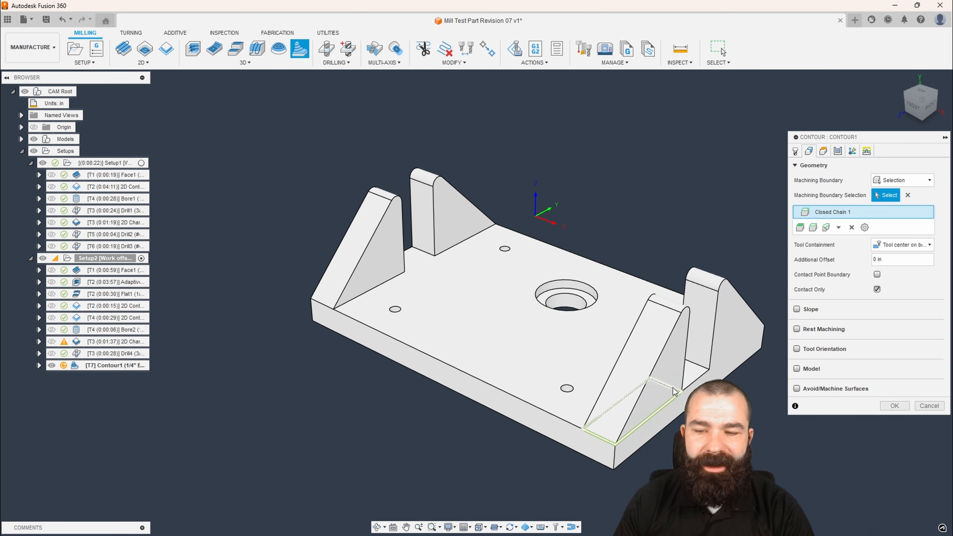
left_click(664, 405)
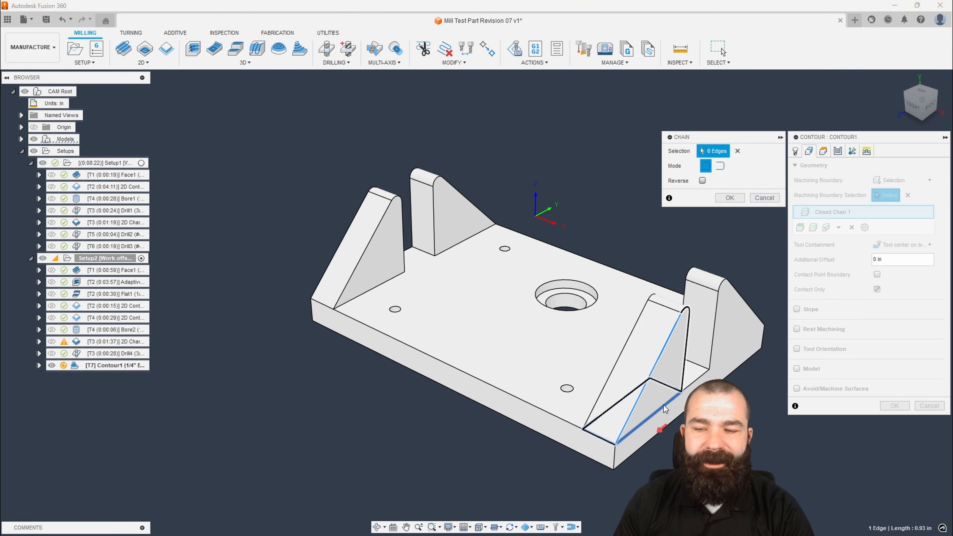
middle_click_drag(662, 390, 638, 373, "shift")
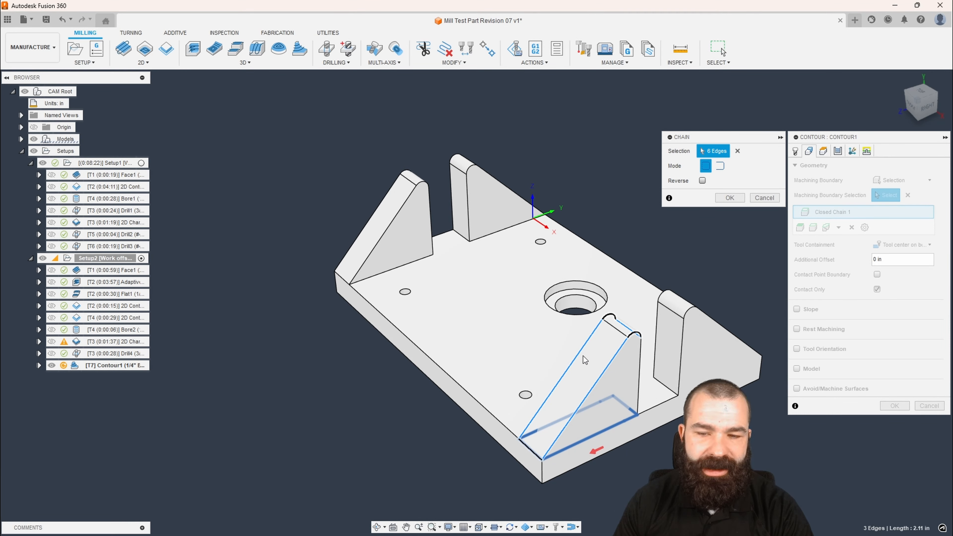
left_click(730, 197)
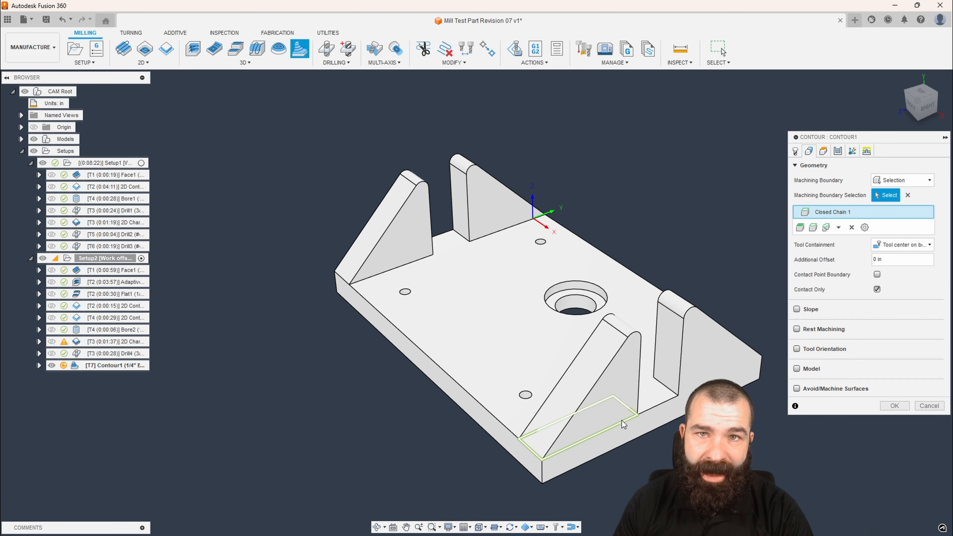
middle_click_drag(622, 421, 484, 325, "shift")
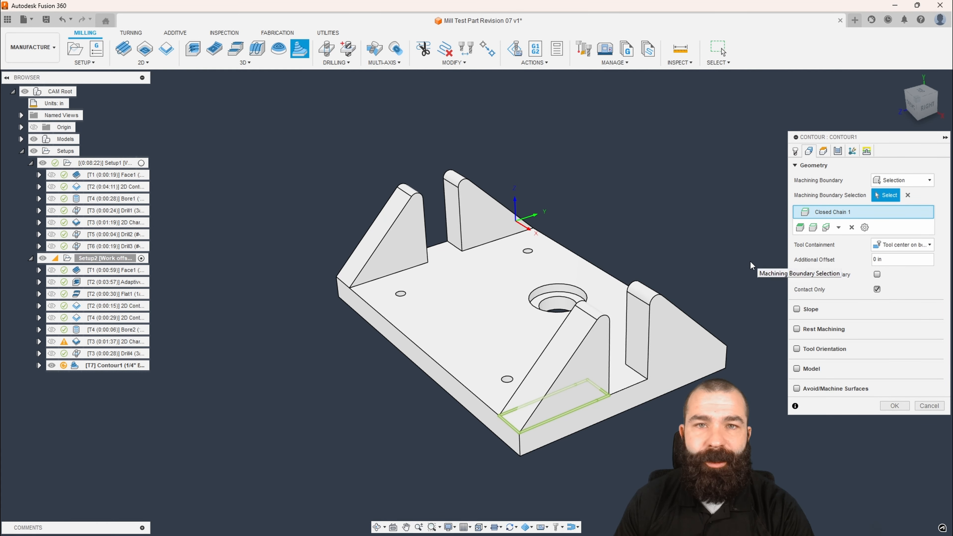
Set the contour's maximum stepdown to 0.01 in and generate the toolpath.
left_click(838, 152)
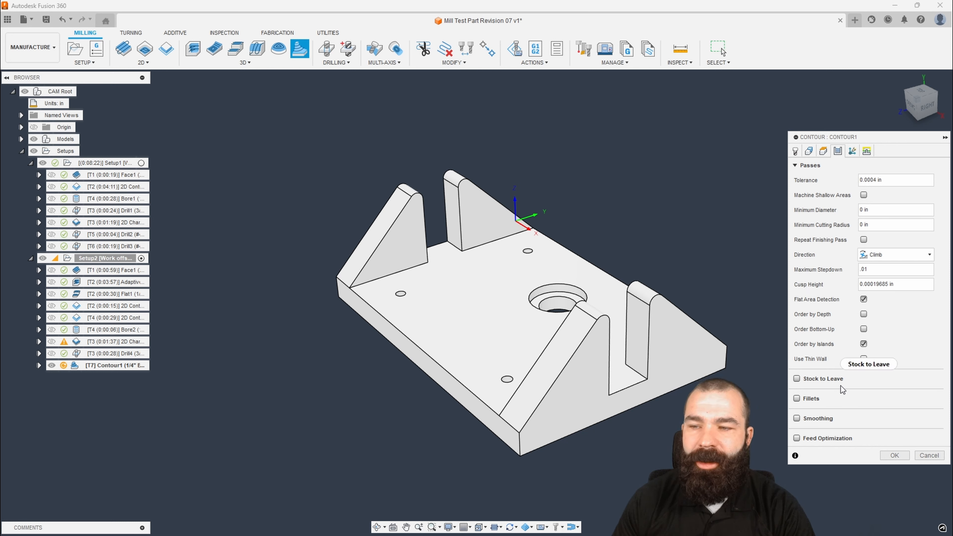
left_click(894, 455)
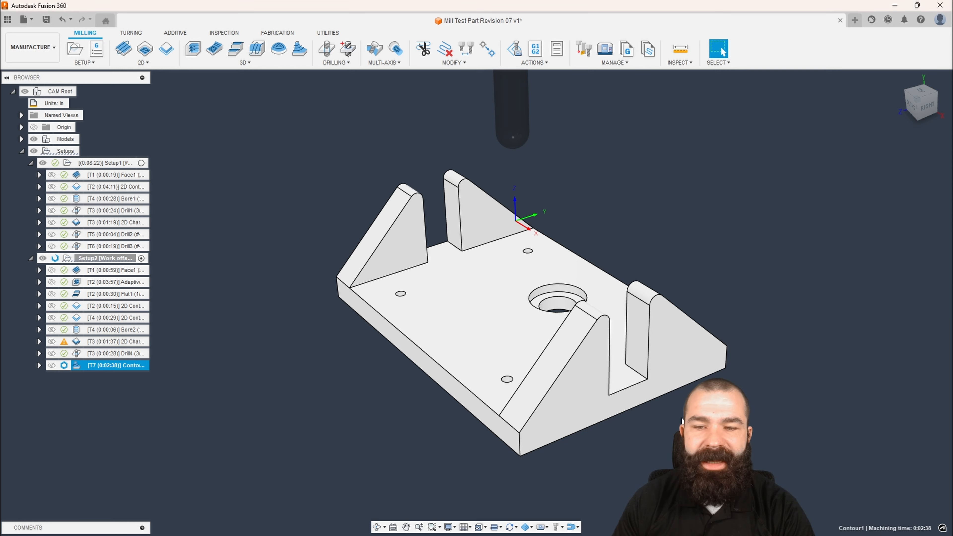
Examine the contour toolpath on the upright's slope up close, checking its coverage at the rounded top and lower end.
middle_click_drag(660, 411, 632, 399, "shift")
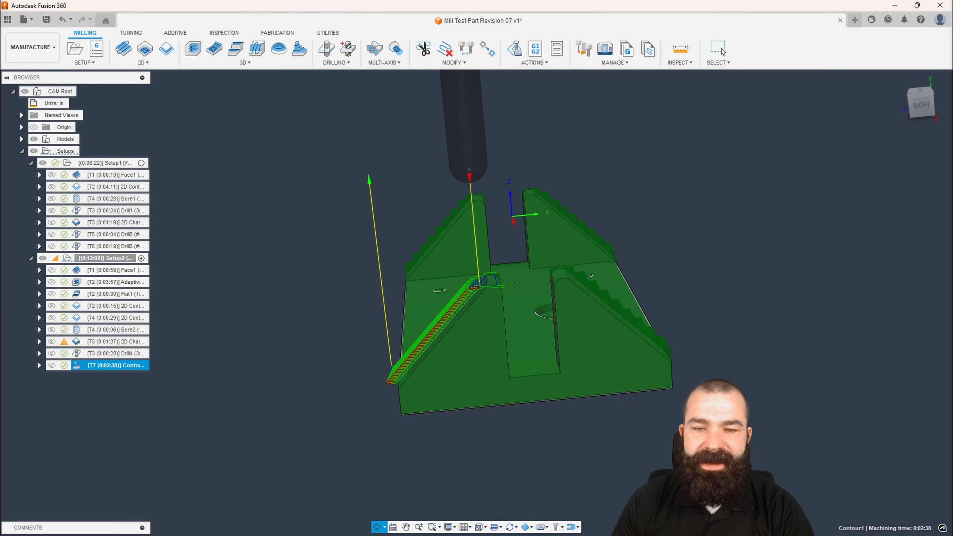
scroll(523, 333, "up", 5)
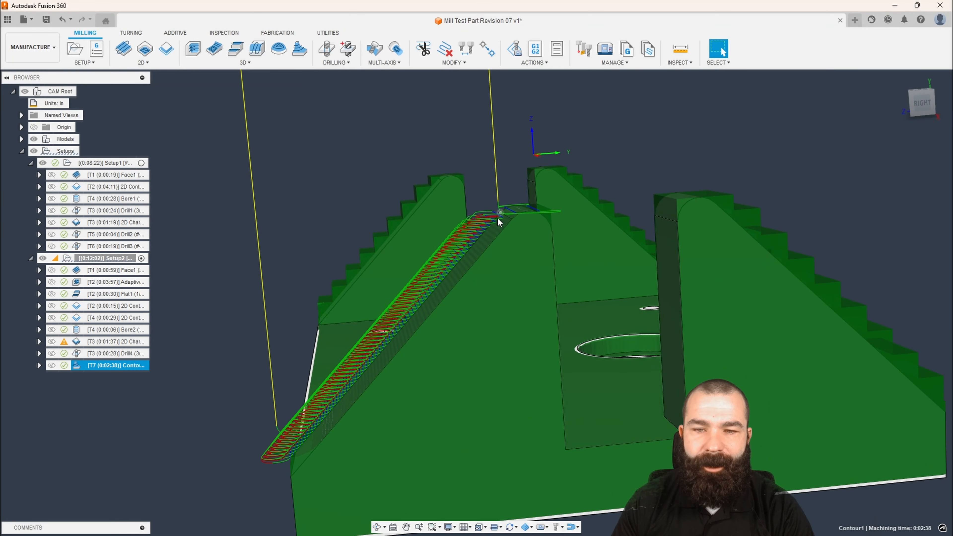
scroll(499, 218, "up", 2)
scroll(521, 211, "down", 4)
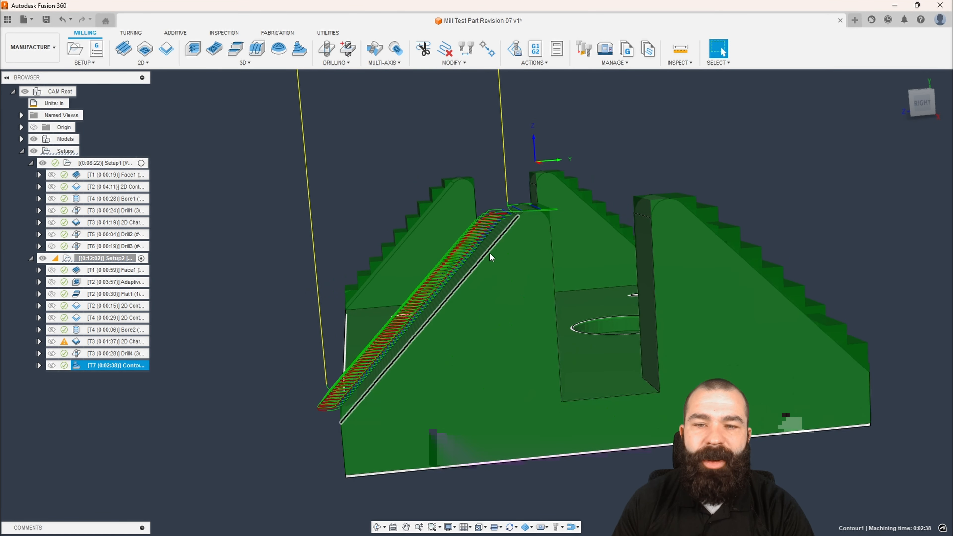
middle_click_drag(490, 253, 501, 200, "shift")
scroll(501, 199, "up", 6)
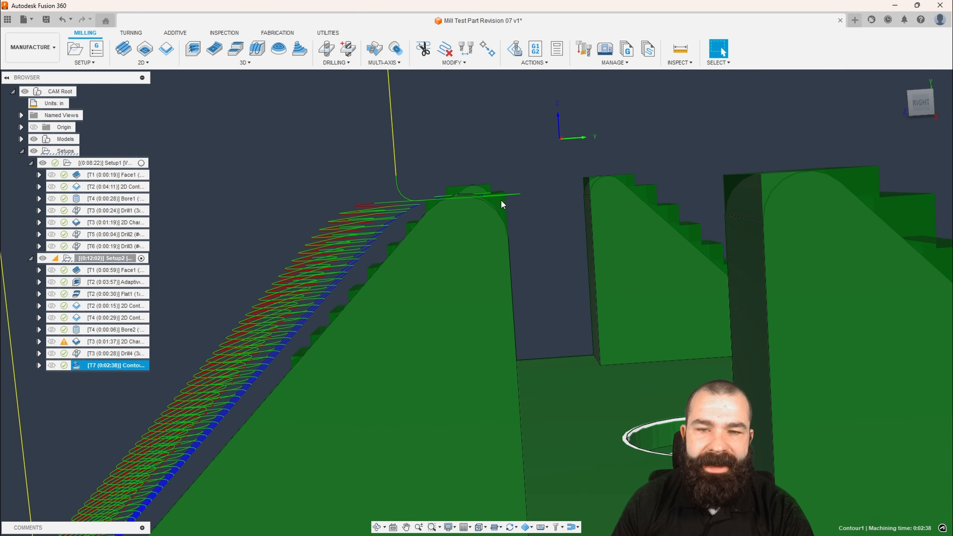
scroll(591, 168, "down", 8)
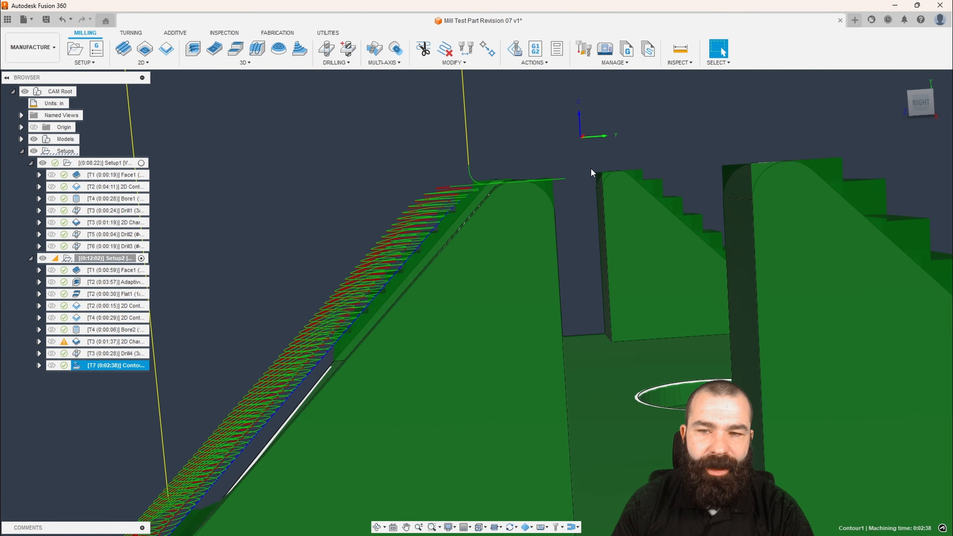
scroll(413, 334, "up", 8)
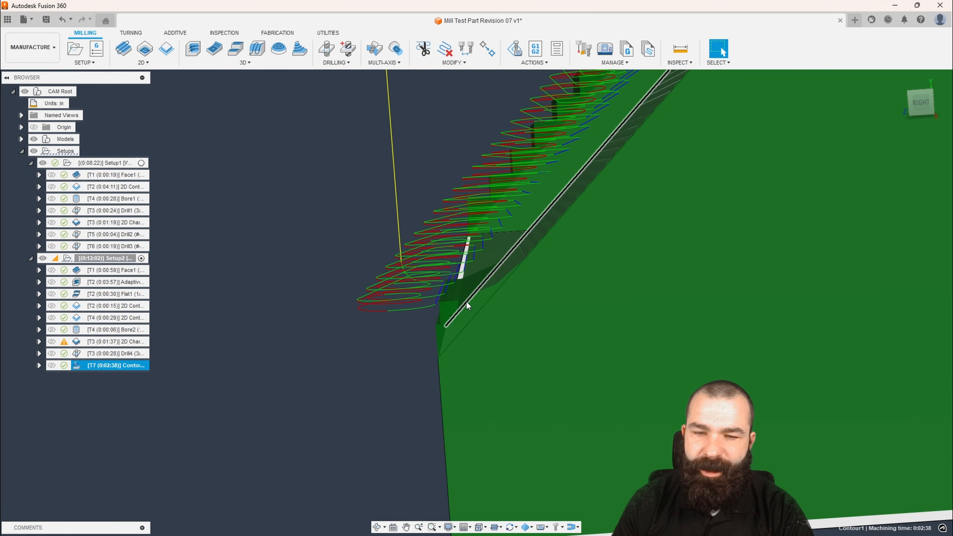
scroll(448, 316, "down", 8)
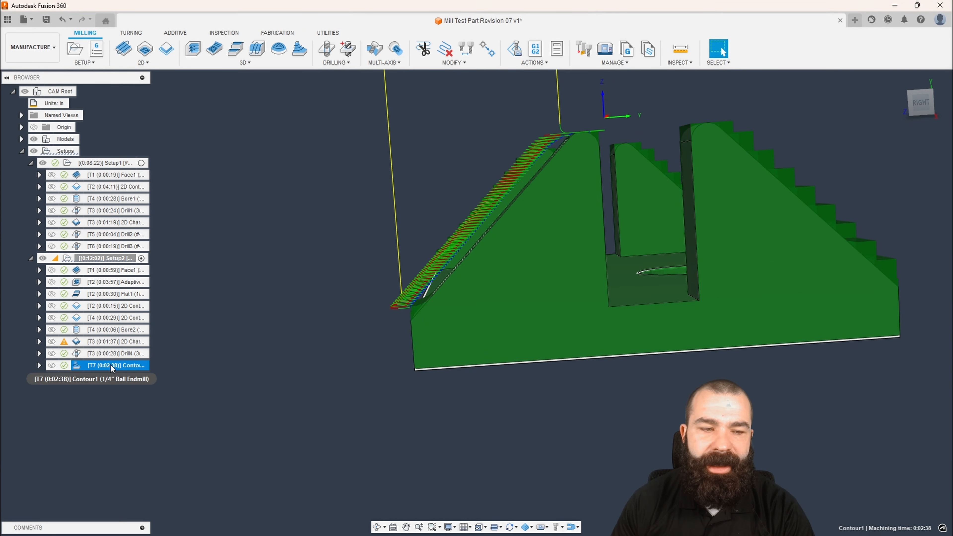
Enable Contact Point Boundary in the 3D Contour operation's geometry settings and regenerate its toolpath.
double_click(80, 366)
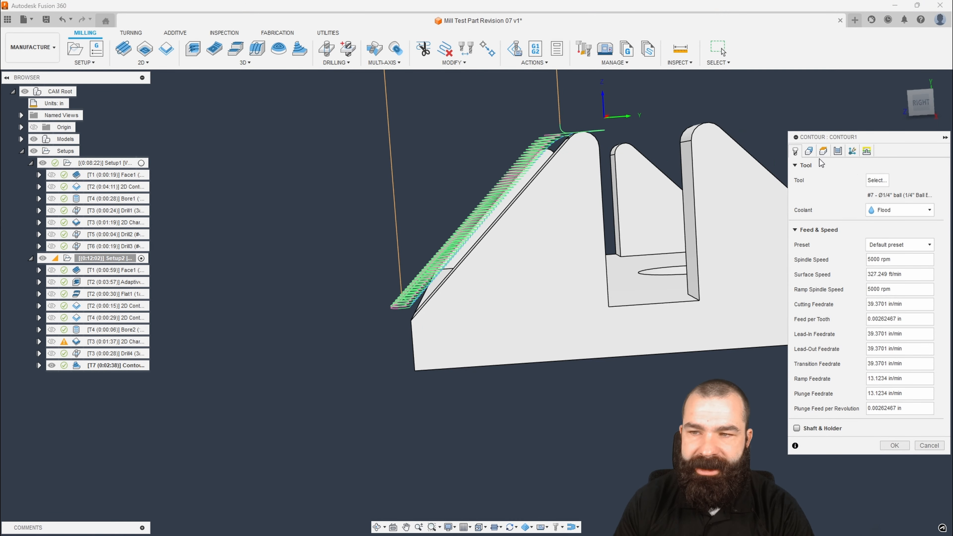
left_click(810, 152)
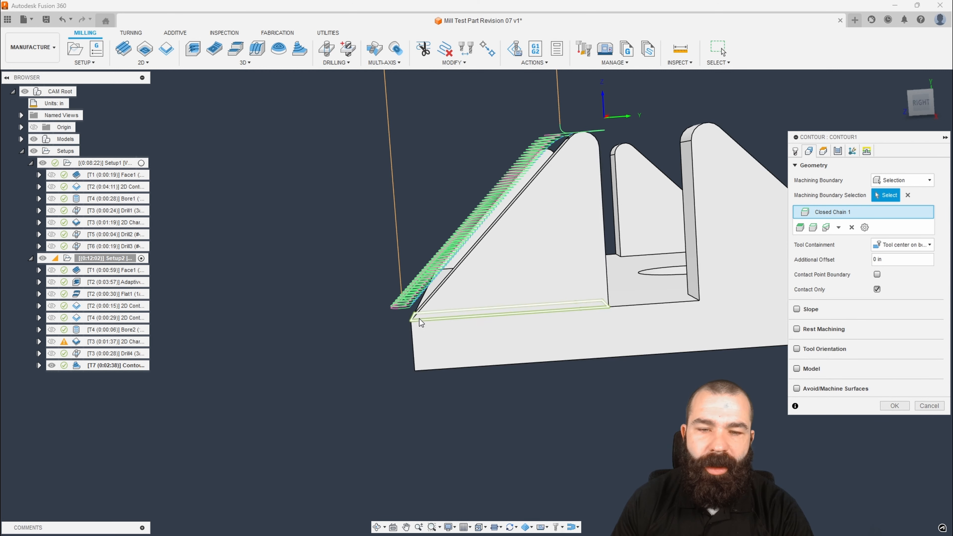
left_click(920, 105)
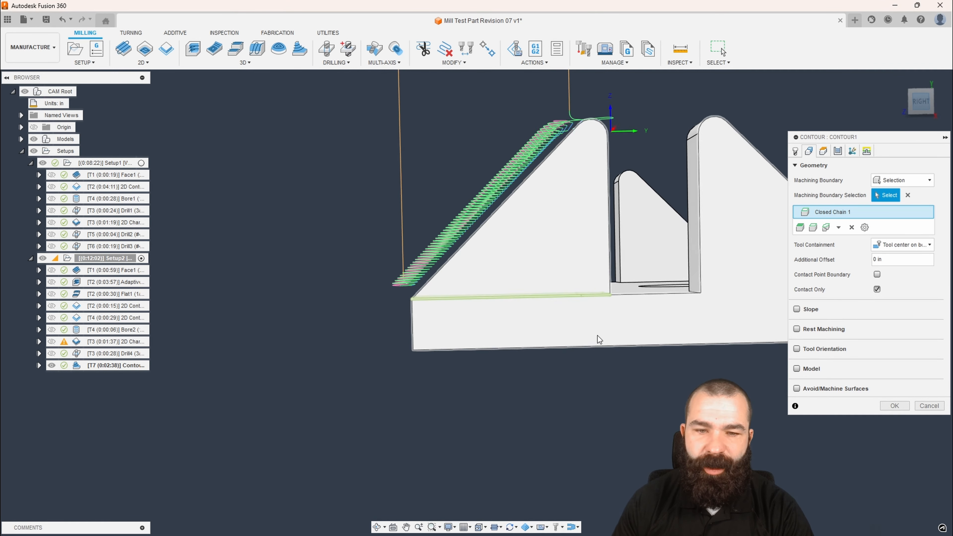
scroll(440, 271, "up", 3)
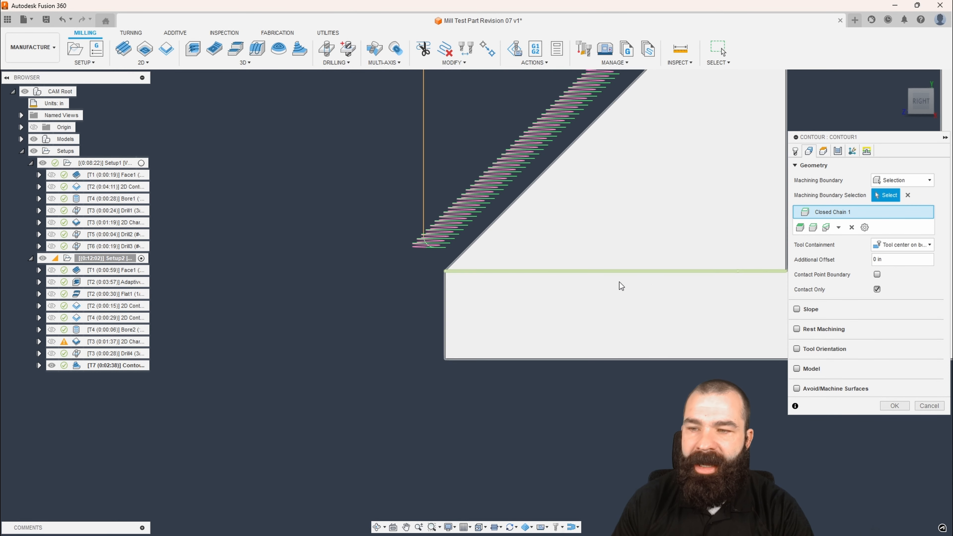
left_click(877, 274)
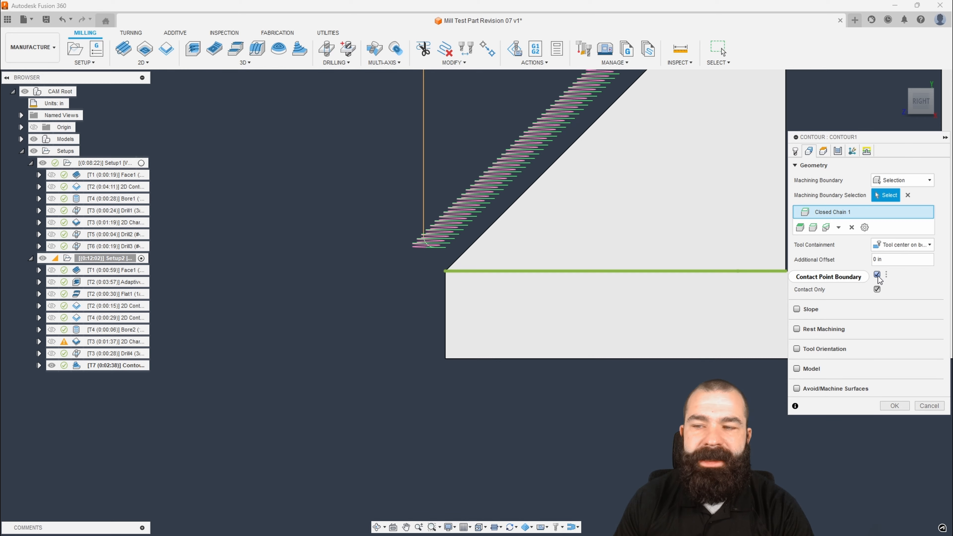
mouse_move(878, 279)
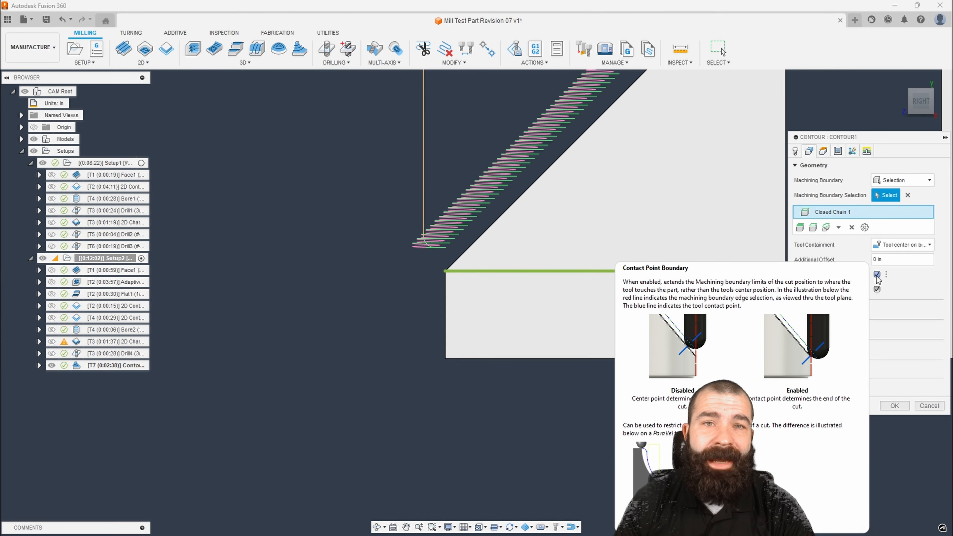
left_click(890, 406)
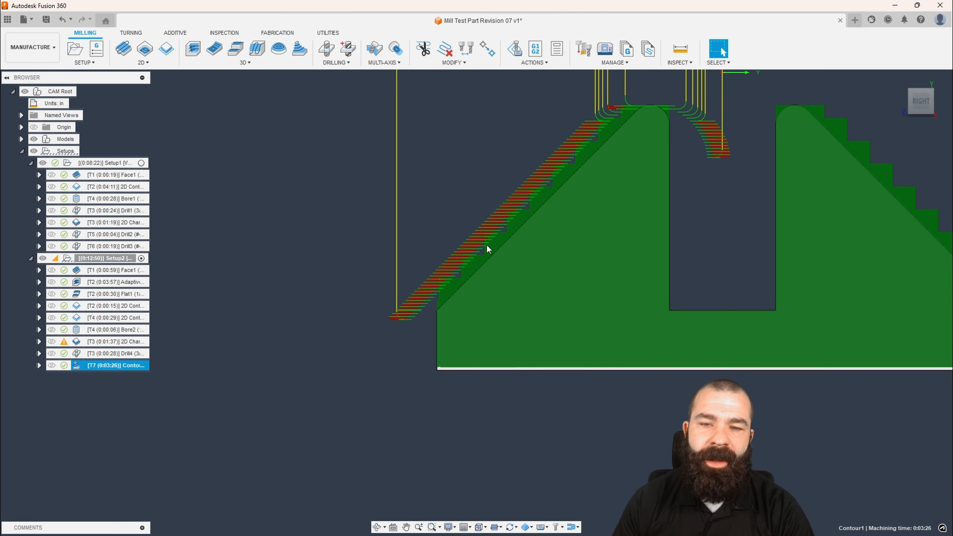
middle_click_drag(390, 339, 378, 356, "shift")
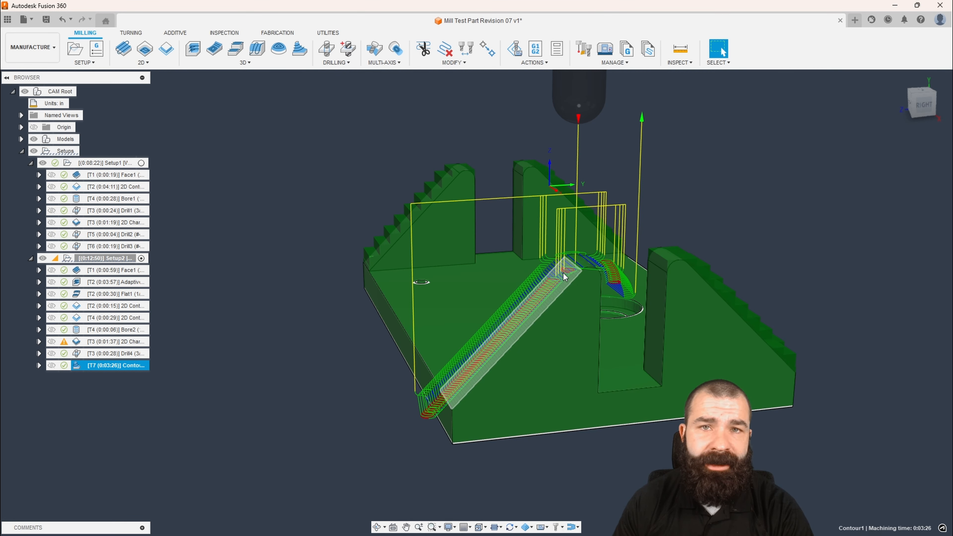
Create a derived 3D Parallel operation from the Contour operation, keeping its ball end mill and closed-chain machining boundary.
right_click(94, 371)
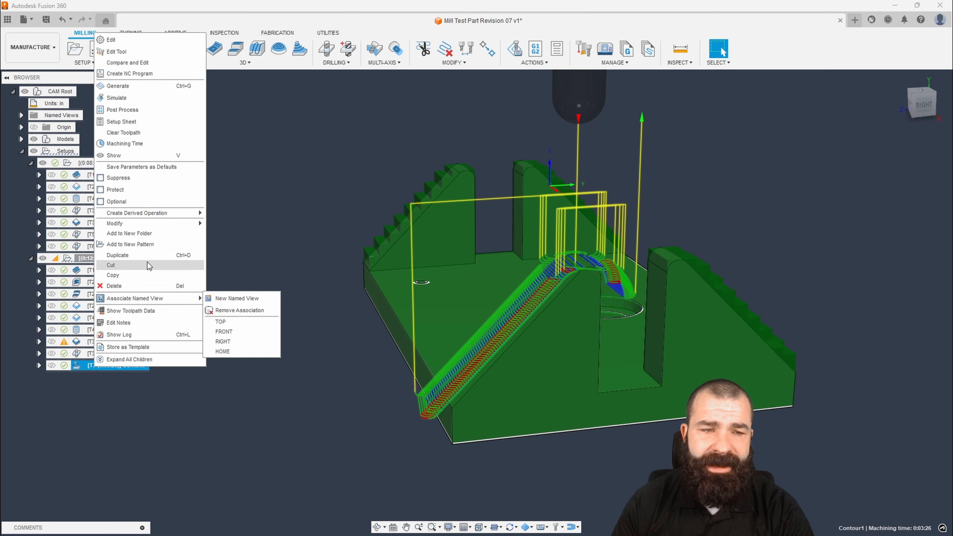
mouse_move(162, 214)
mouse_move(229, 213)
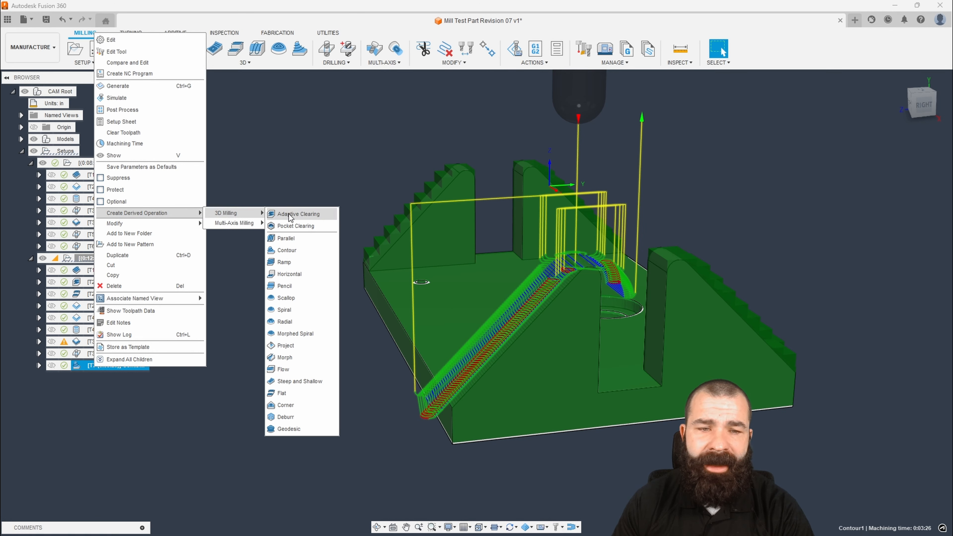
left_click(310, 243)
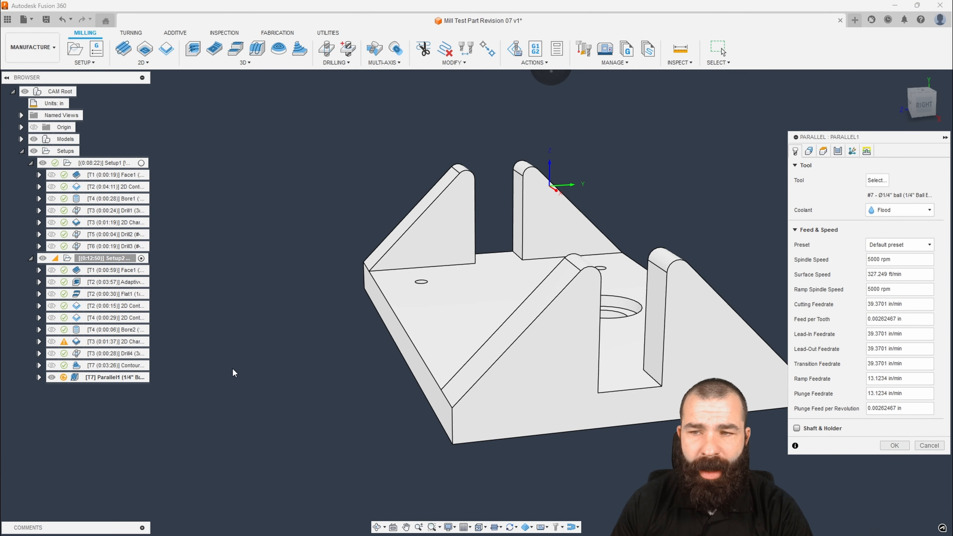
left_click(808, 151)
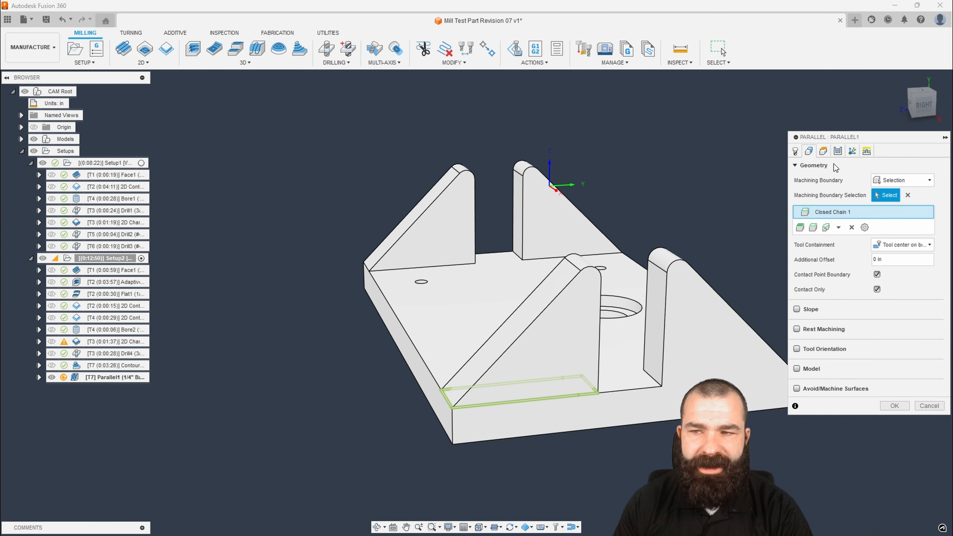
Use the bottom edge of the slot between the uprights as the Parallel pass direction reference, set the stepover to 0.01 in, and generate the toolpath.
left_click(838, 152)
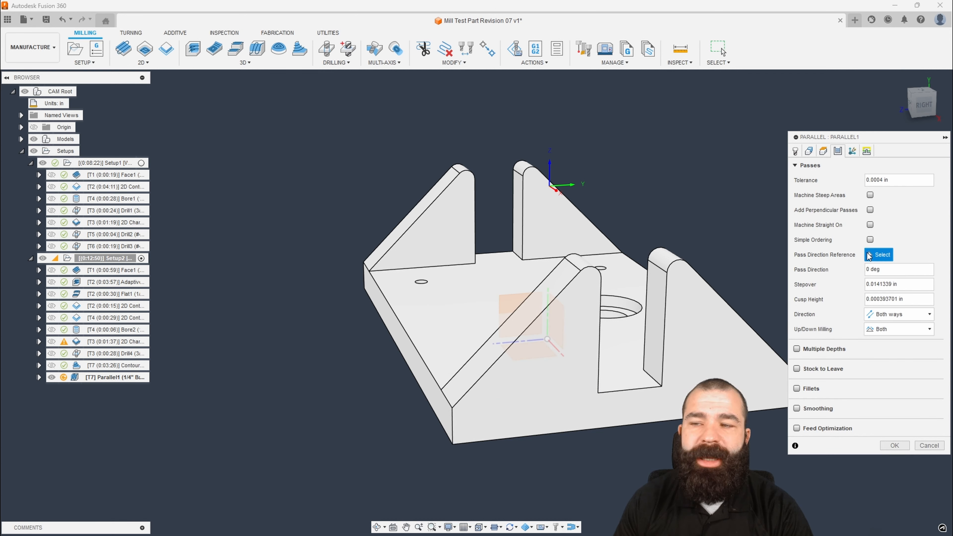
left_click(633, 391)
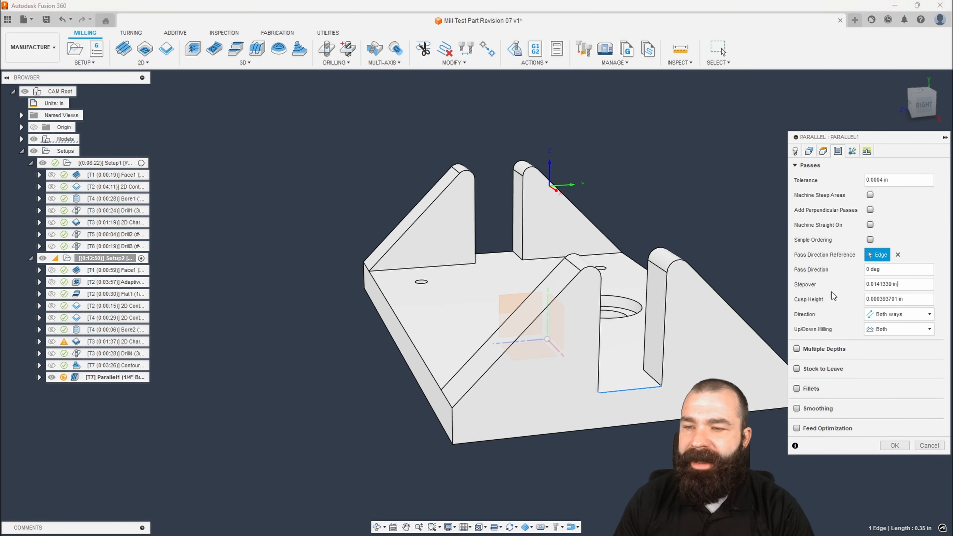
triple_click(920, 287)
type(".01")
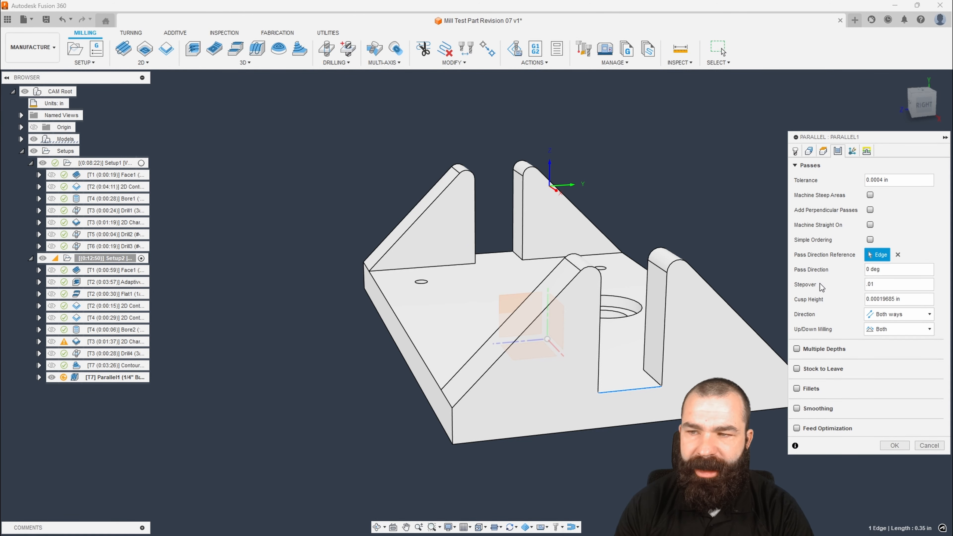
key("Return")
Examine the Parallel toolpath over the nearest upright and compare it with the Contour toolpath.
middle_click_drag(484, 293, 507, 293, "shift")
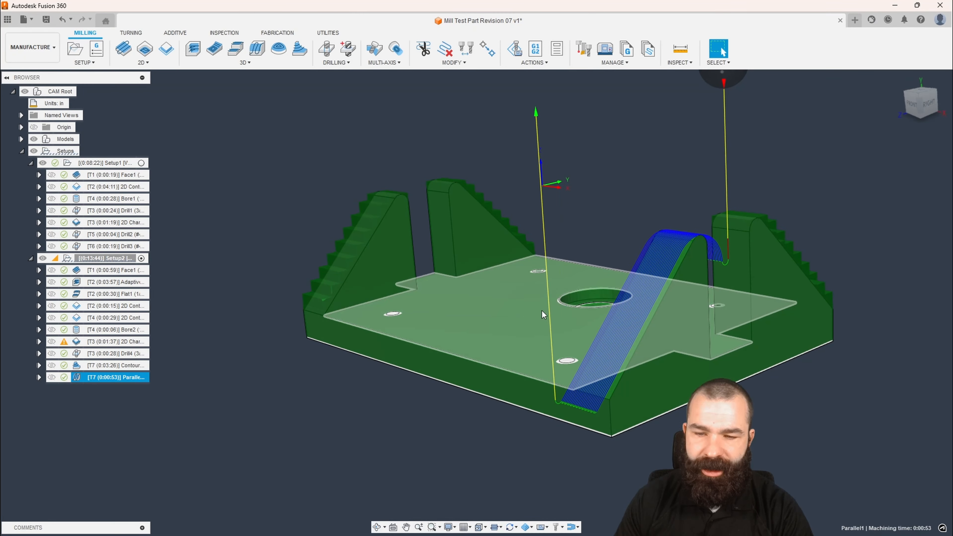
scroll(590, 342, "up", 5)
scroll(598, 346, "down", 3)
middle_click_drag(579, 341, 569, 345, "shift")
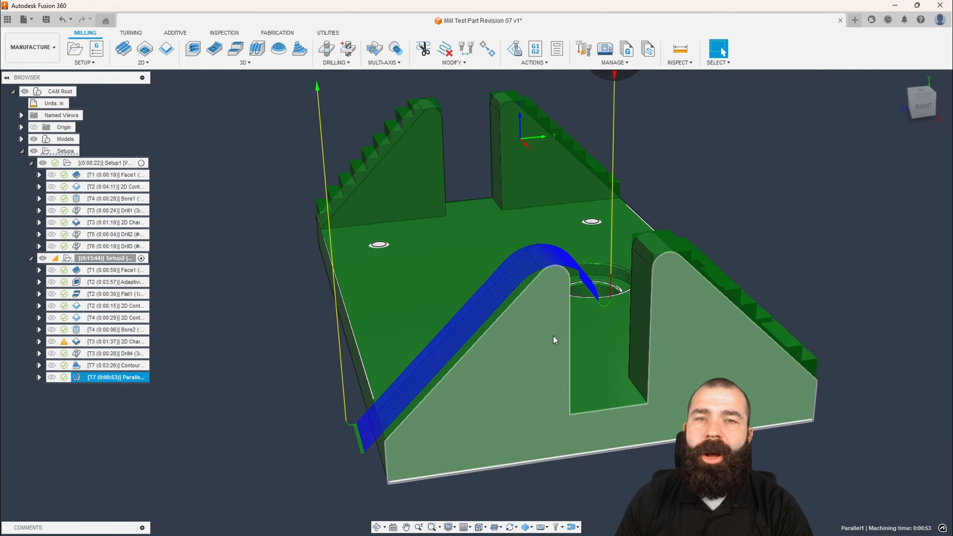
left_click(90, 367)
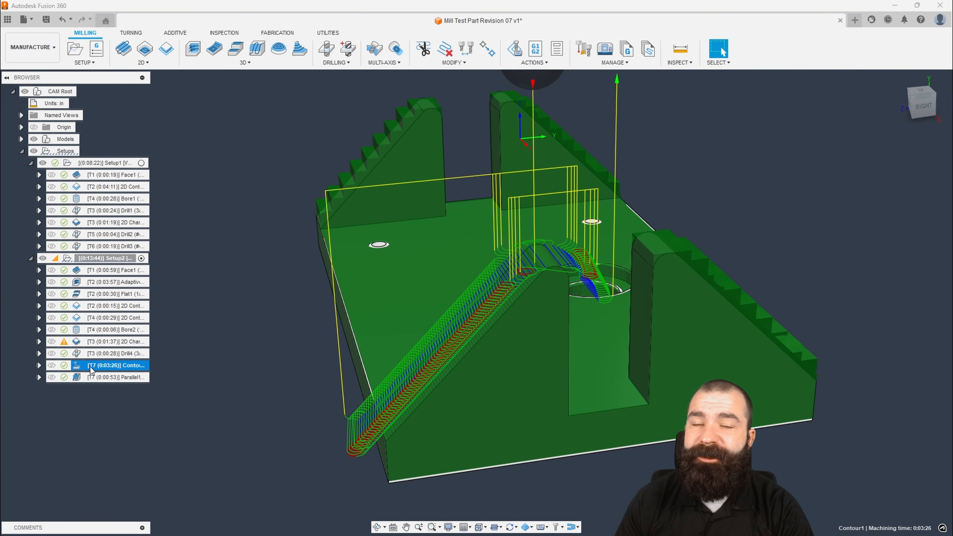
left_click(94, 379)
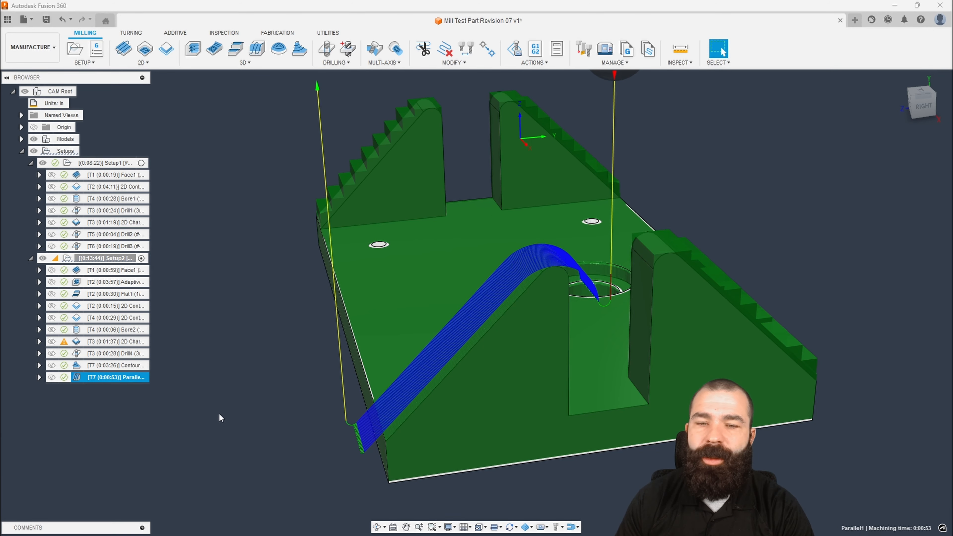
scroll(252, 400, "down", 1)
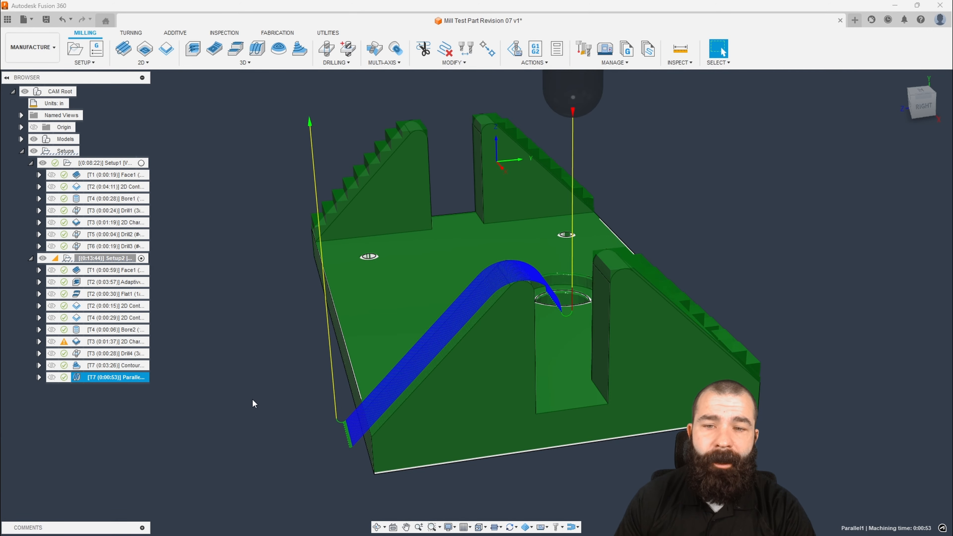
middle_click_drag(252, 400, 306, 387, "shift")
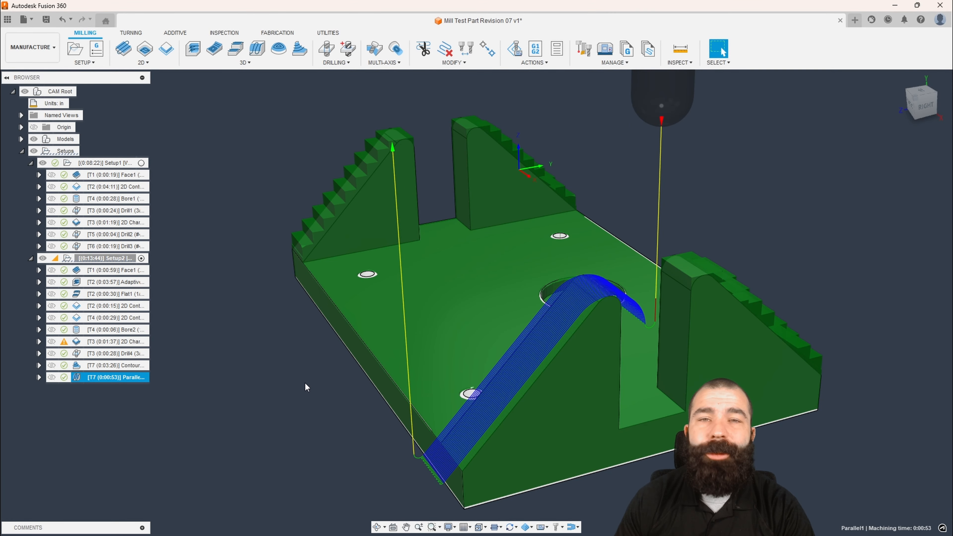
Add the closed edge chains around the bases of the other three uprights to the Contour's machining boundary and regenerate its toolpath.
double_click(108, 367)
middle_click_drag(261, 386, 584, 353, "shift")
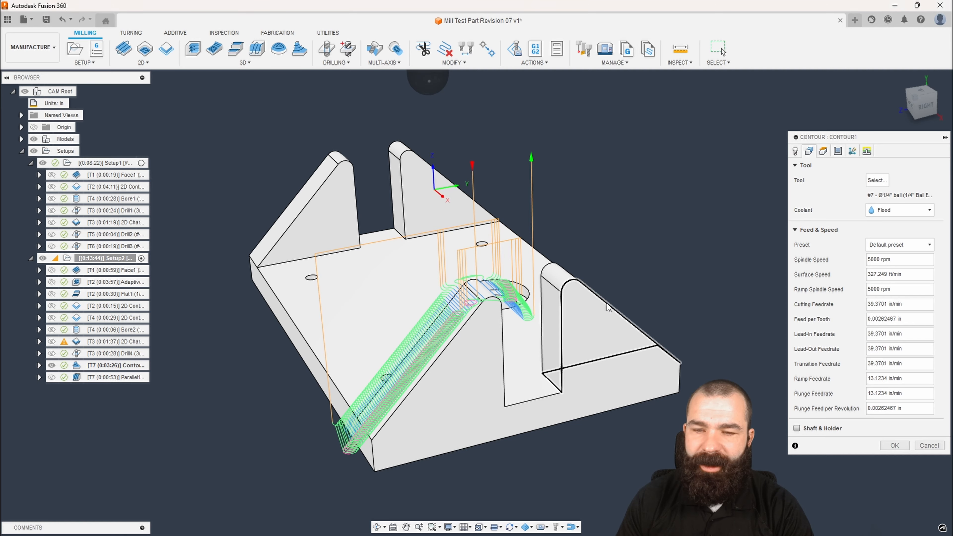
middle_click_drag(481, 187, 506, 222, "shift")
scroll(466, 223, "down", 3)
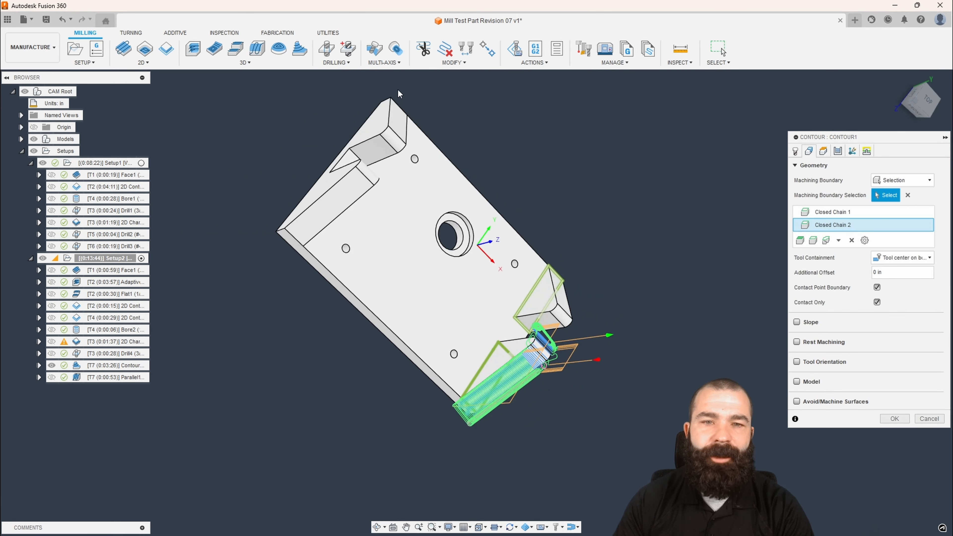
left_click(392, 109)
left_click(347, 199)
mouse_move(347, 198)
middle_mouse_down("shift")
mouse_move(374, 239)
mouse_move(353, 214)
middle_mouse_up("shift")
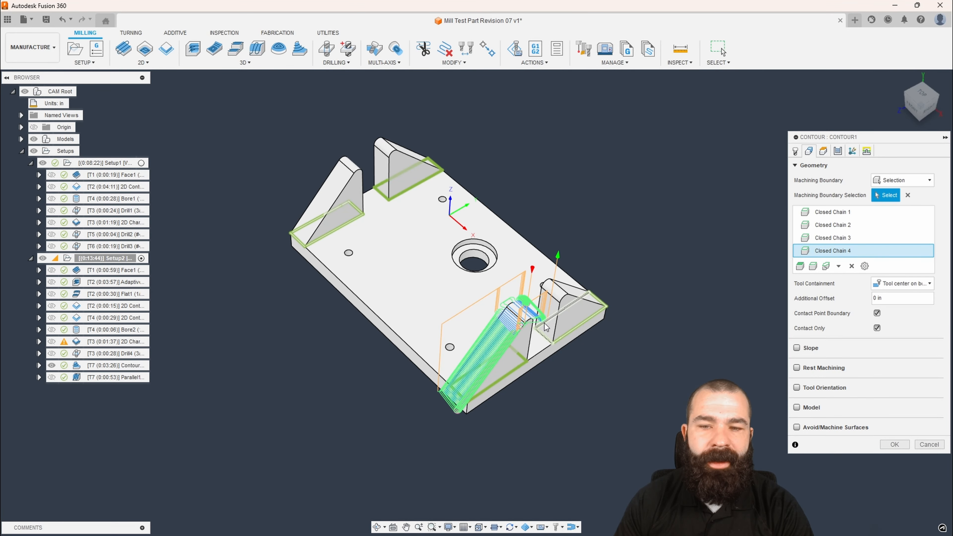
left_click(894, 445)
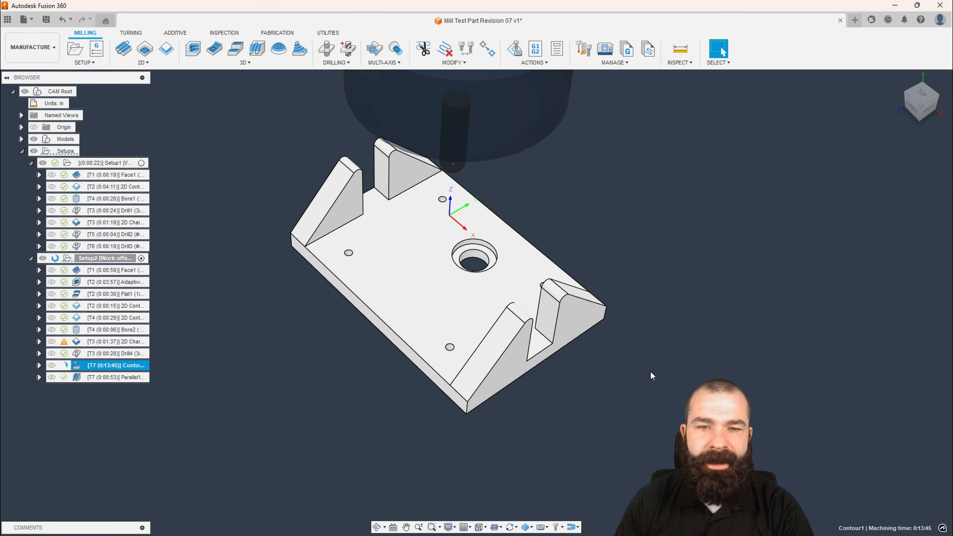
middle_click_drag(652, 355, 509, 249, "shift")
scroll(436, 237, "up", 2)
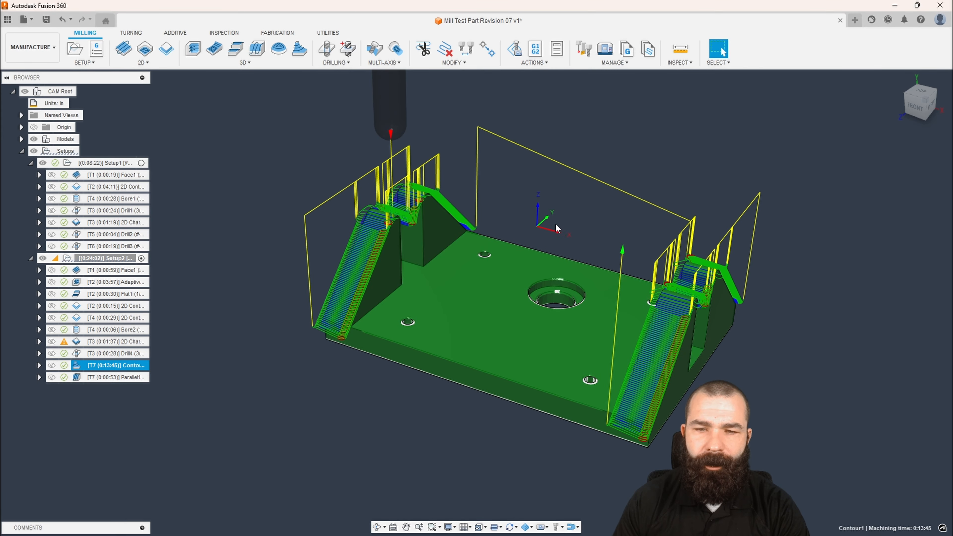
middle_click_drag(556, 223, 441, 237, "shift")
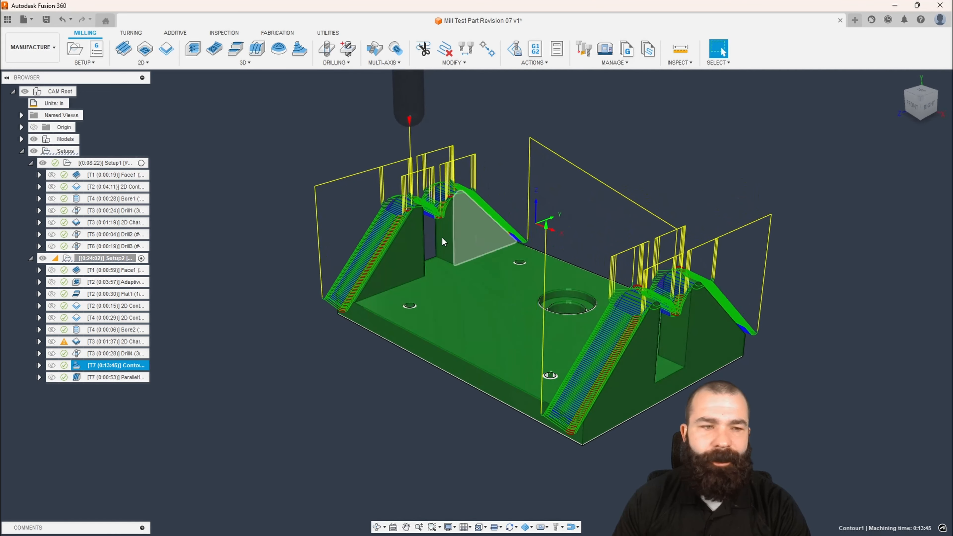
Simulate all of Setup2 with the machine, increasing the playback speed through the roughing and finishing operations.
left_click(115, 258)
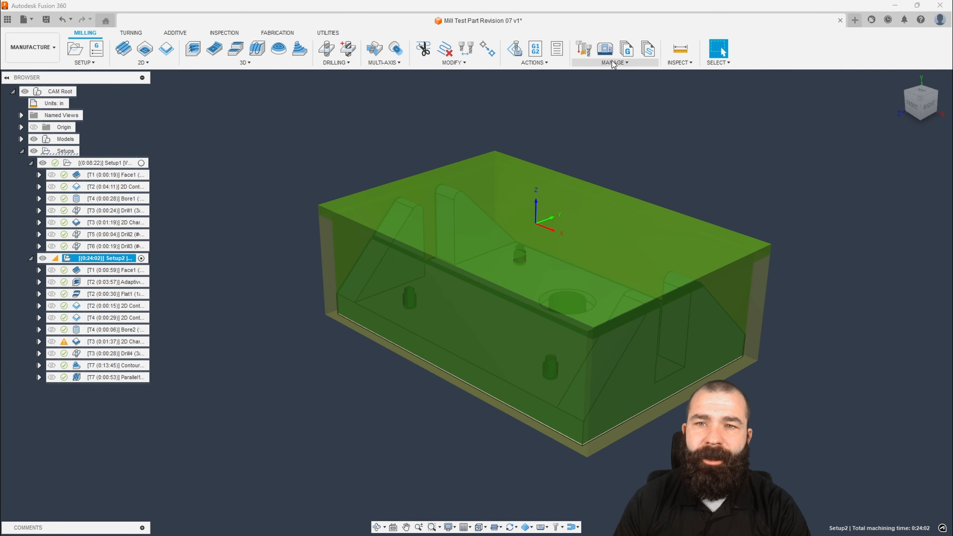
left_click(515, 48)
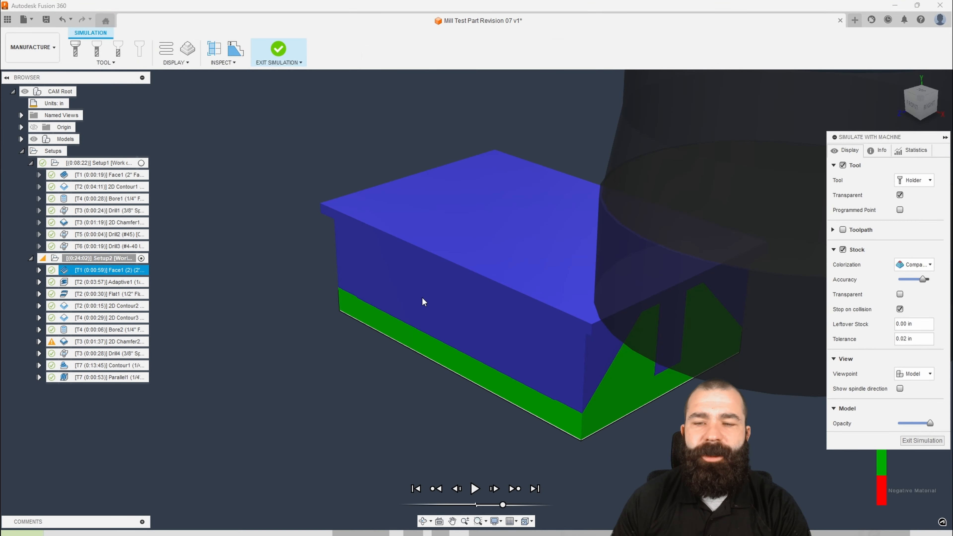
left_click(475, 489)
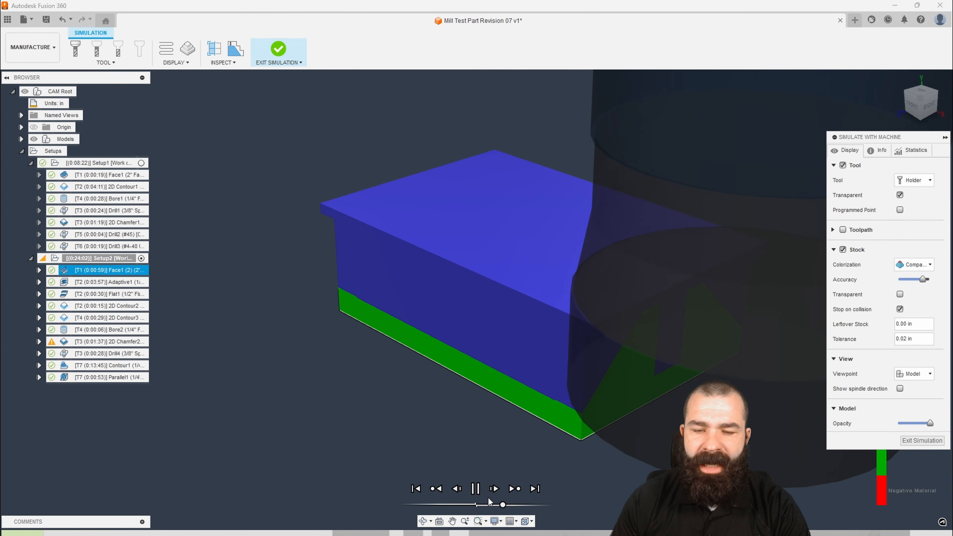
left_click_drag(504, 505, 511, 506)
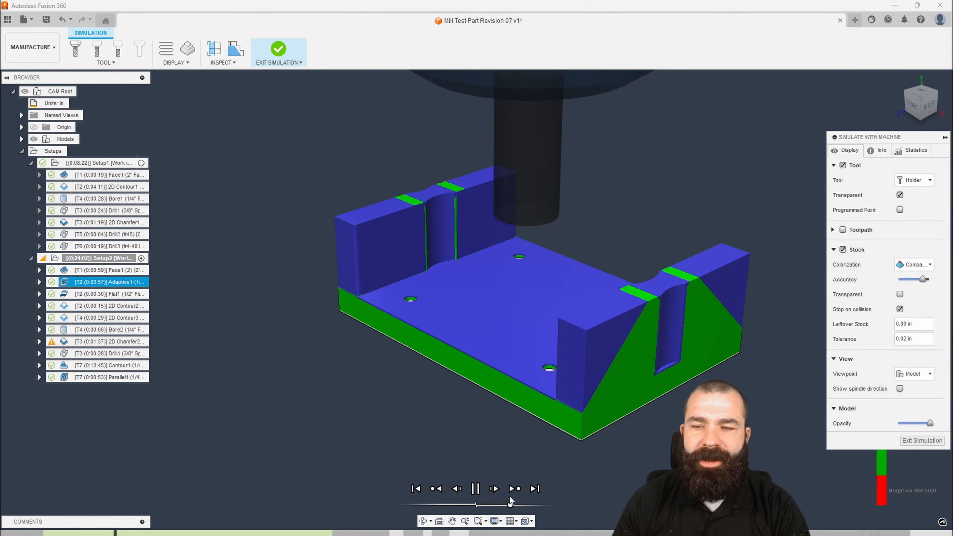
left_click_drag(510, 504, 515, 505)
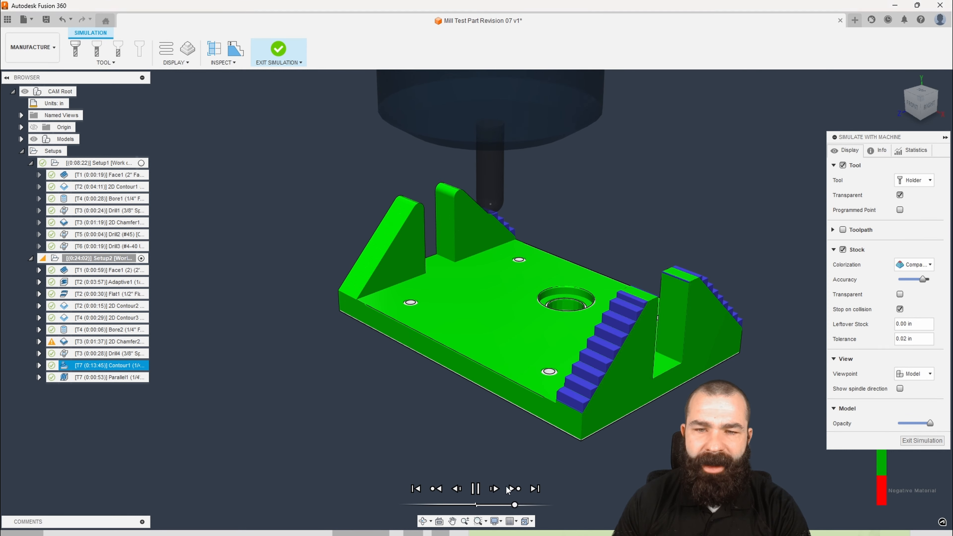
Follow the Setup2 simulation through the upright finishing passes to Parallel1 and inspect the machined part from several angles.
mouse_move(511, 490)
middle_mouse_down("shift")
mouse_move(500, 457)
mouse_move(484, 474)
mouse_move(494, 490)
middle_mouse_up("shift")
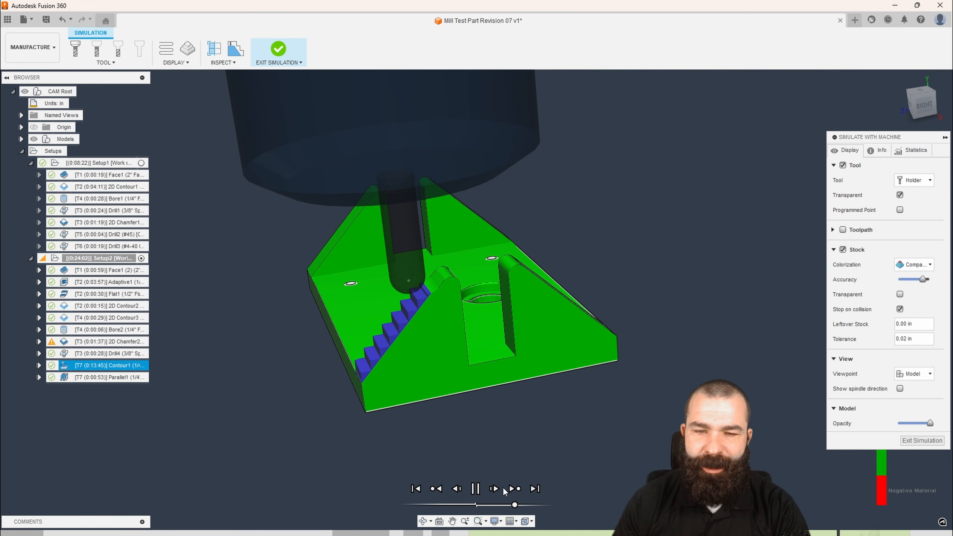
left_click(475, 489)
middle_click_drag(476, 475, 563, 417, "shift")
scroll(474, 365, "up", 5)
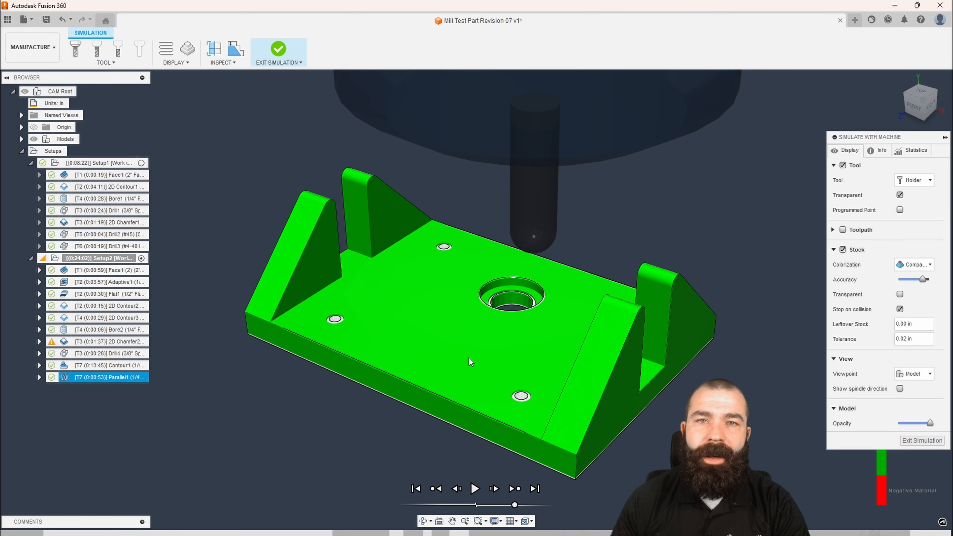
scroll(469, 358, "down", 3)
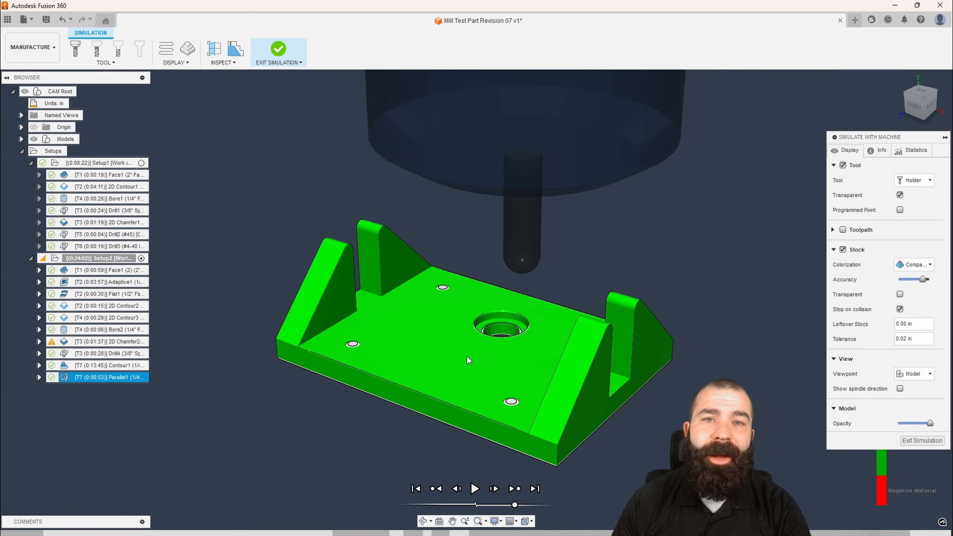
Exit the simulation and try a 3D Deburr operation with the 1/4" ball mill, keeping the default 0.01 in chamfered edge width.
left_click(905, 439)
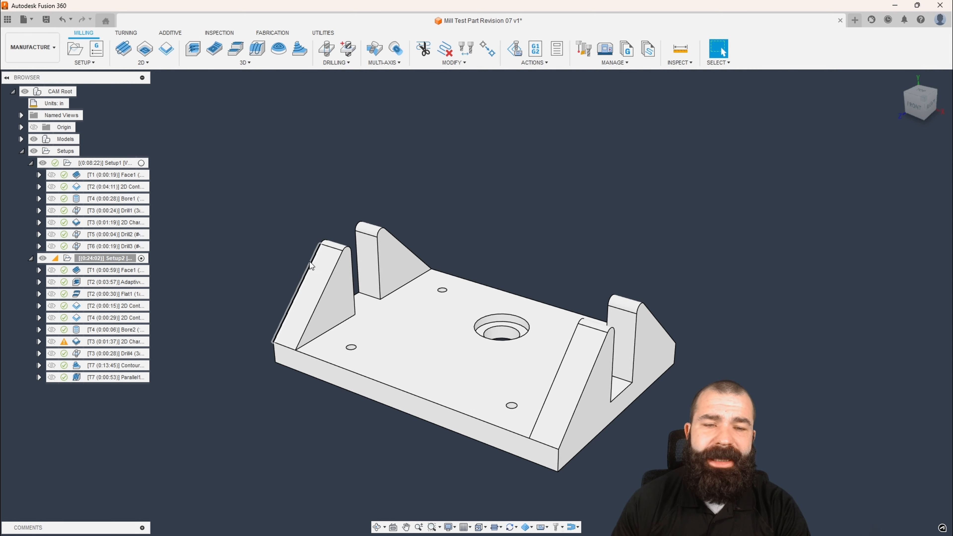
left_click(245, 62)
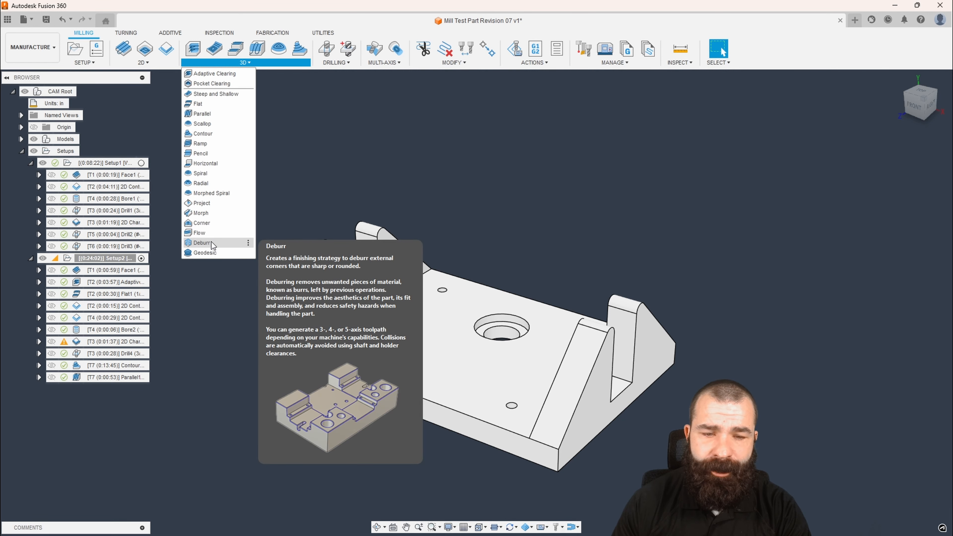
left_click(202, 243)
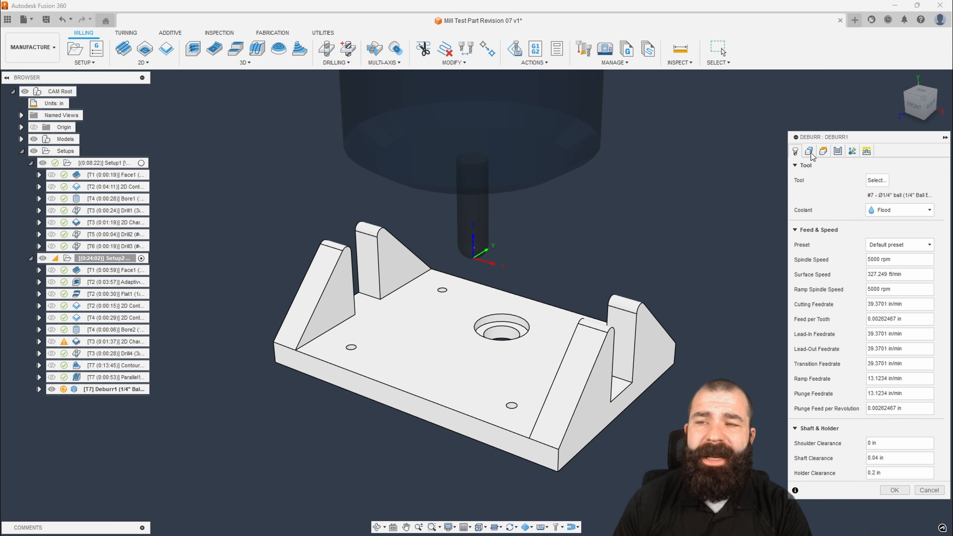
left_click(839, 152)
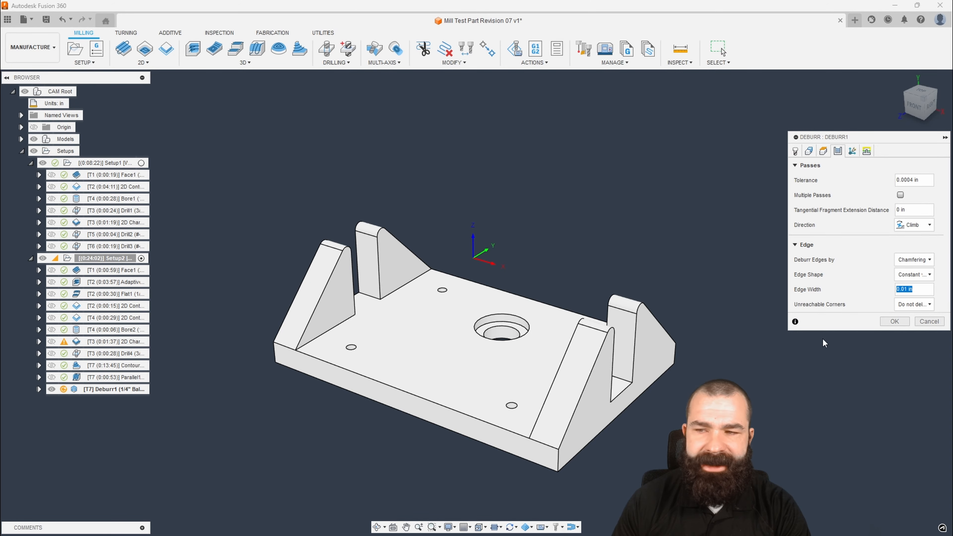
left_click(894, 322)
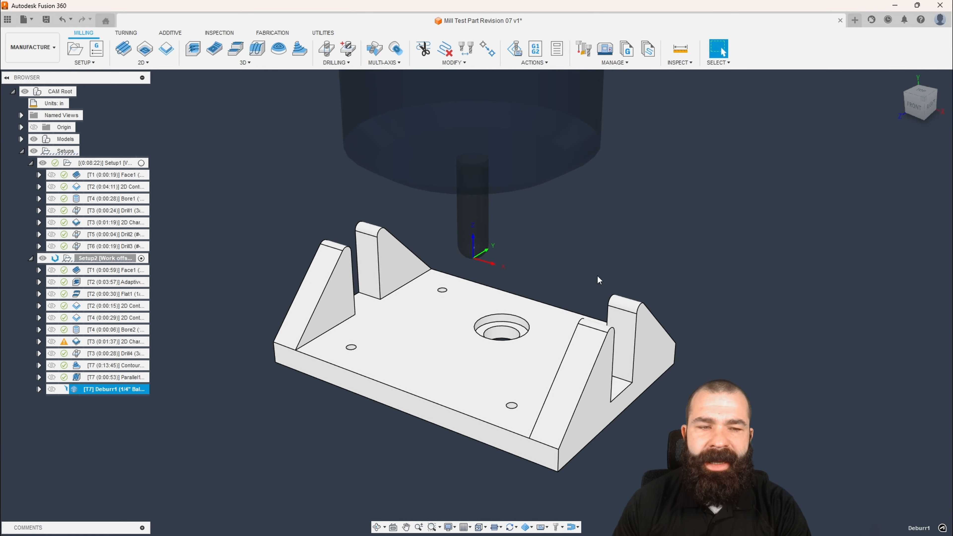
Check the Deburr toolpath along the base's long edge, set its unreachable corners to Cut with tip of tool, and regenerate it.
middle_click_drag(579, 261, 553, 312, "shift")
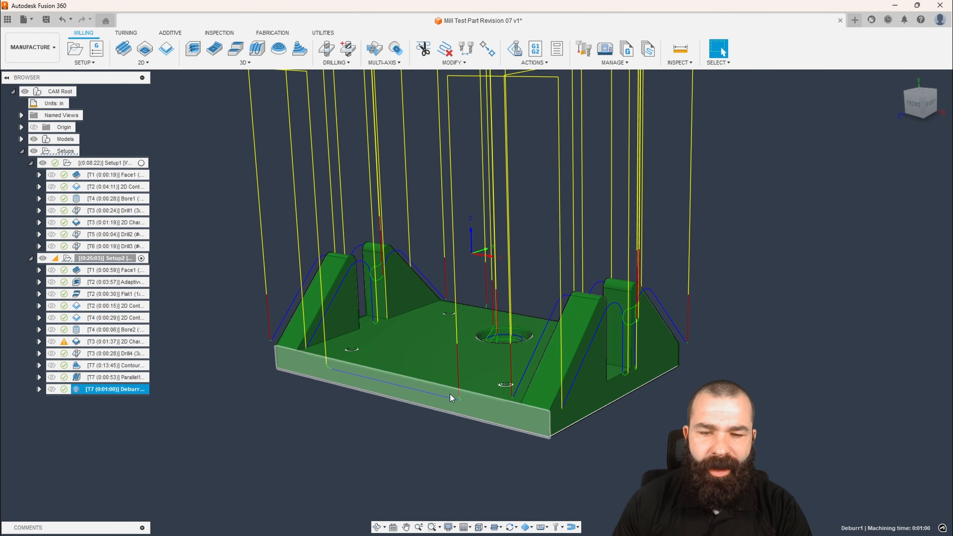
scroll(318, 360, "up", 3)
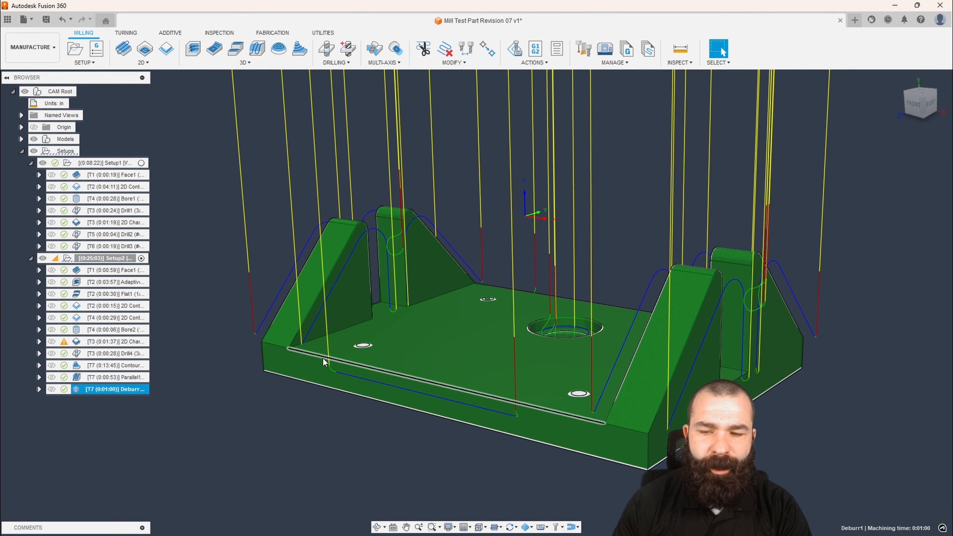
middle_click_drag(322, 358, 332, 363, "shift")
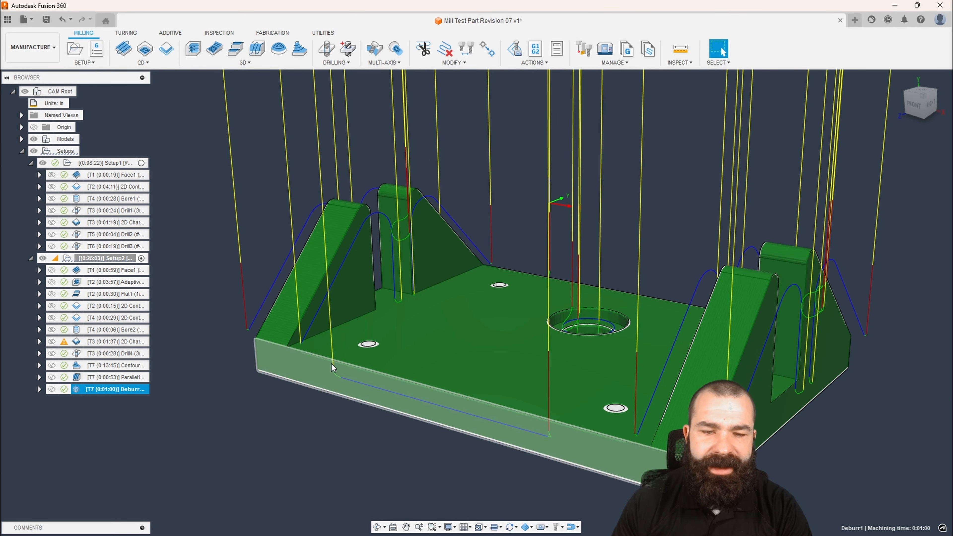
double_click(78, 390)
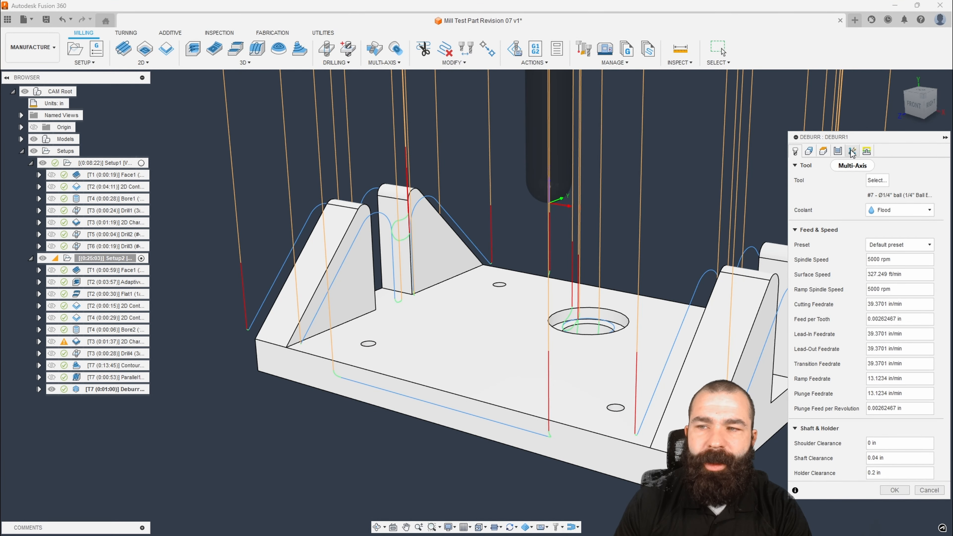
left_click(838, 152)
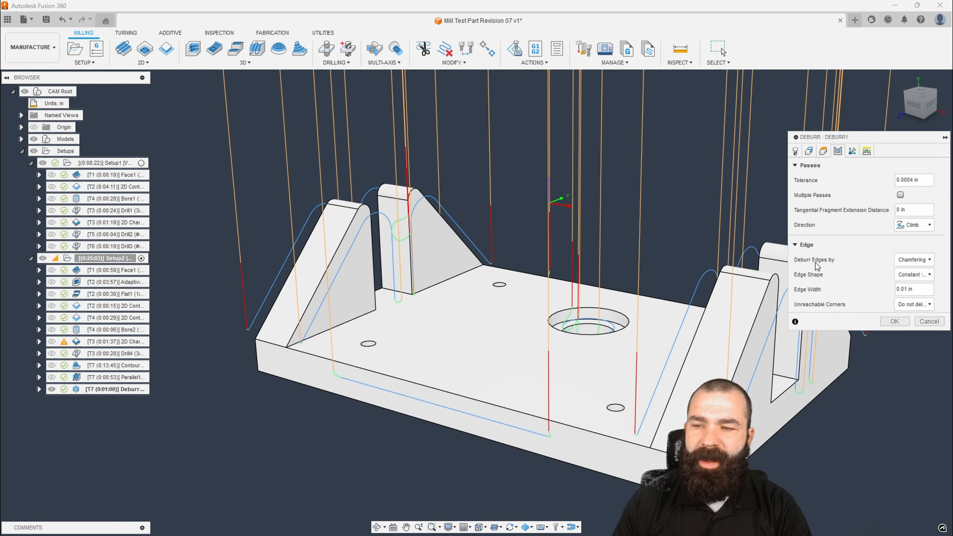
left_click(915, 304)
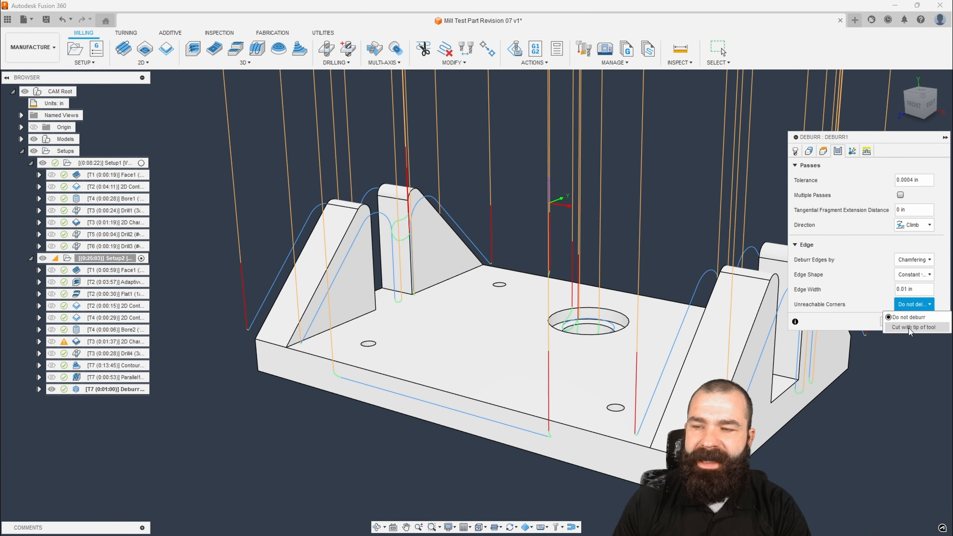
left_click(912, 317)
left_click(897, 351)
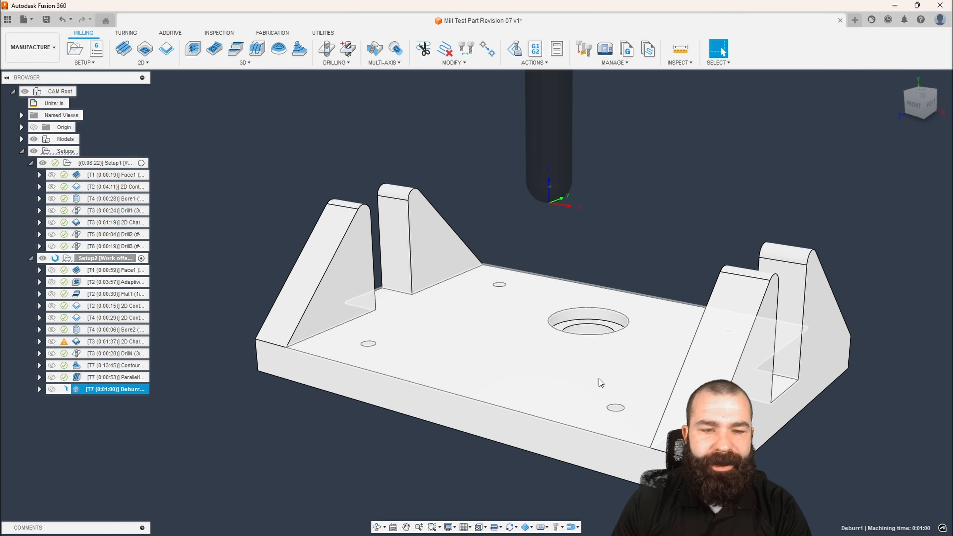
Inspect the regenerated Deburr toolpath along the base edge and uprights, and delete the Deburr operation from Setup2.
scroll(336, 356, "up", 8)
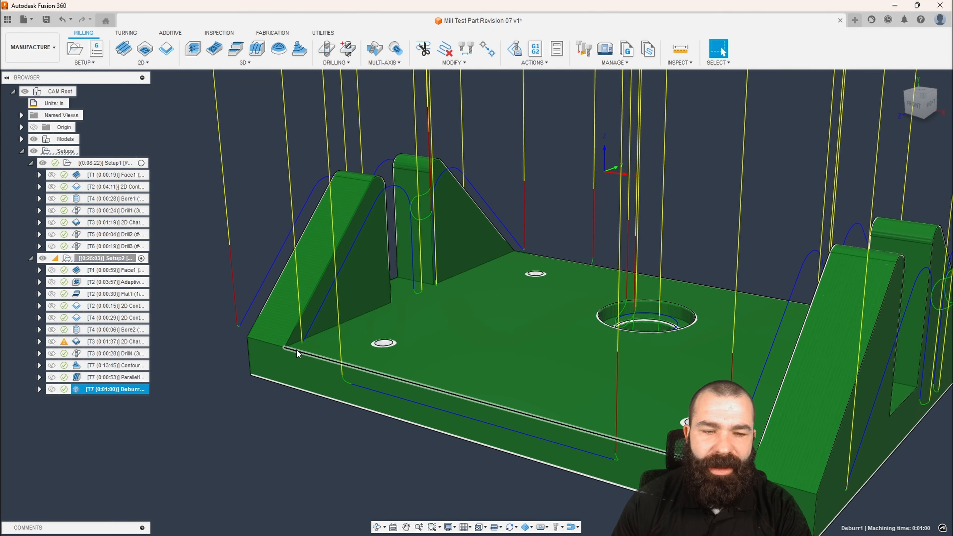
mouse_move(337, 354)
middle_mouse_down("shift")
mouse_move(389, 356)
mouse_move(327, 366)
middle_mouse_up("shift")
scroll(383, 362, "down", 3)
scroll(327, 363, "down", 4)
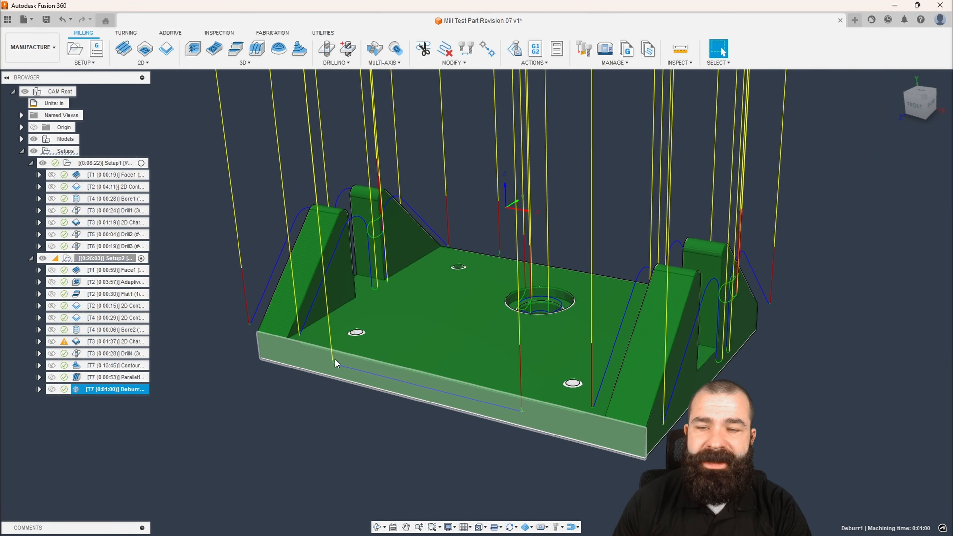
middle_click_drag(420, 370, 366, 351, "shift")
left_click(721, 48)
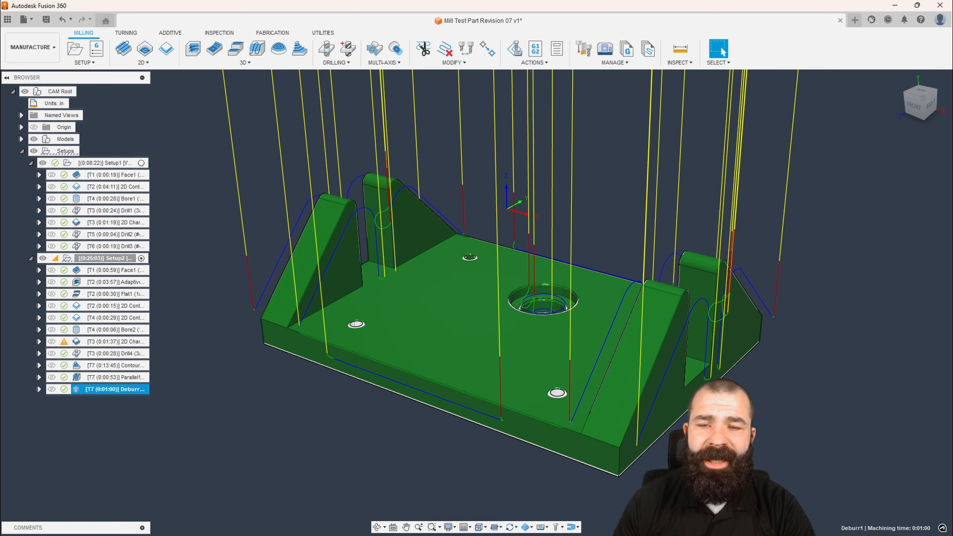
middle_click_drag(302, 422, 319, 438, "shift")
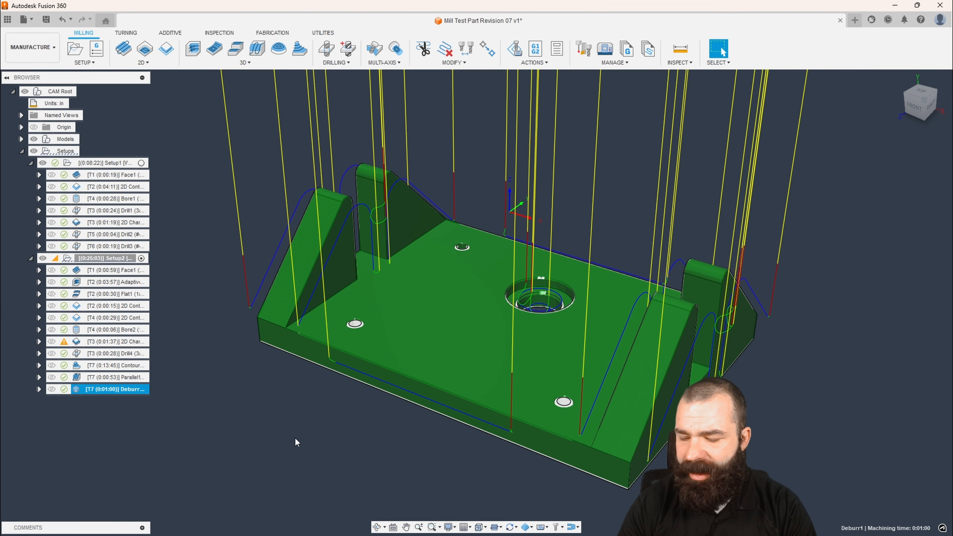
key("Delete")
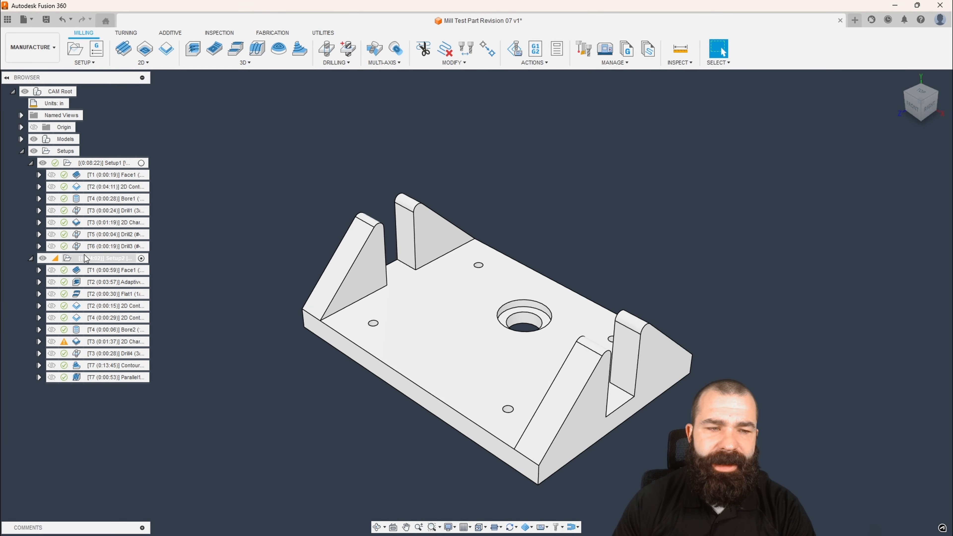
Try an NC program for Setup2 with the HAAS - Next Generation Control post, and leave it without posting.
left_click(86, 258)
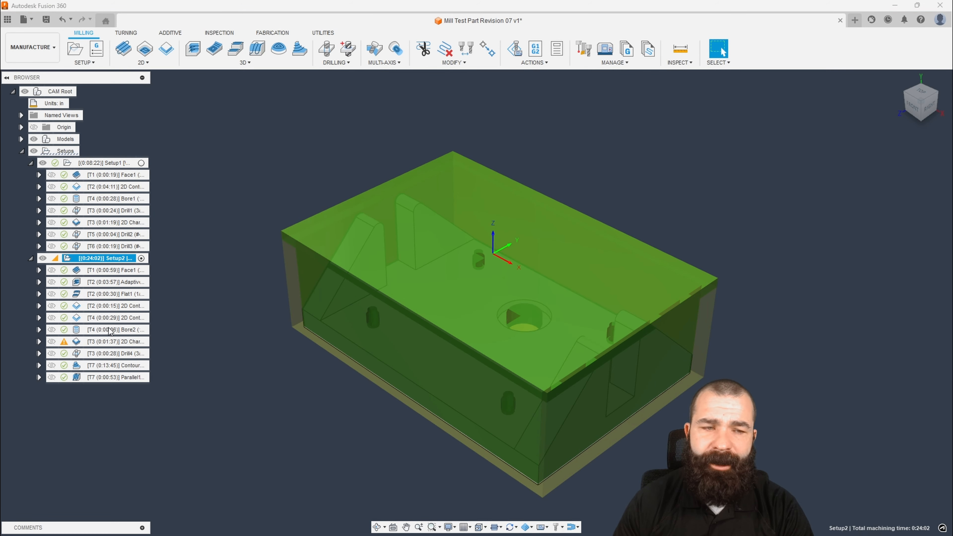
right_click(98, 258)
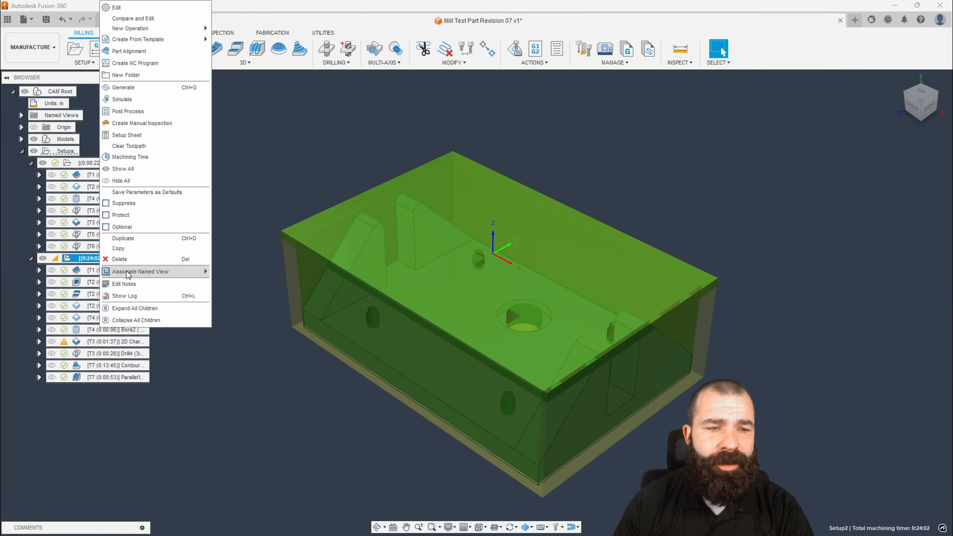
left_click(137, 115)
left_click(375, 133)
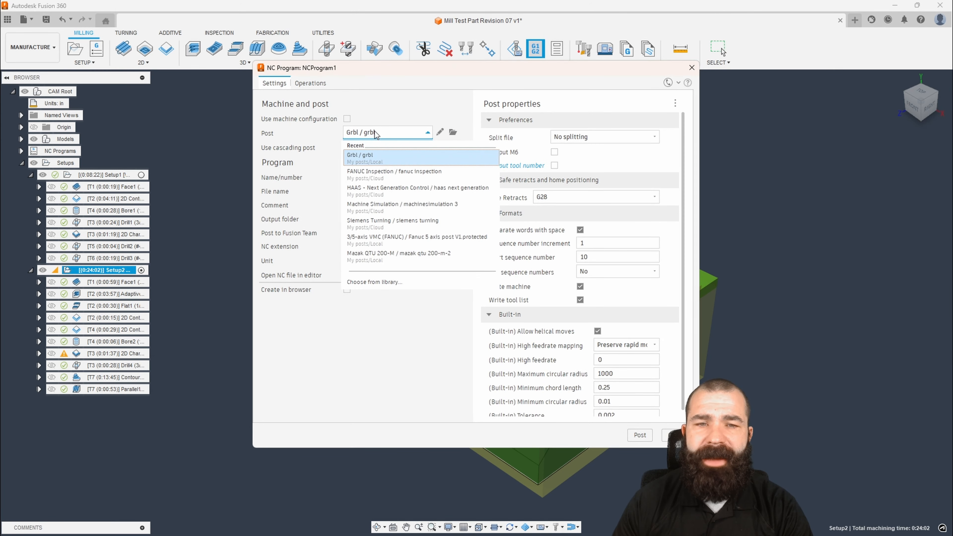
left_click(377, 192)
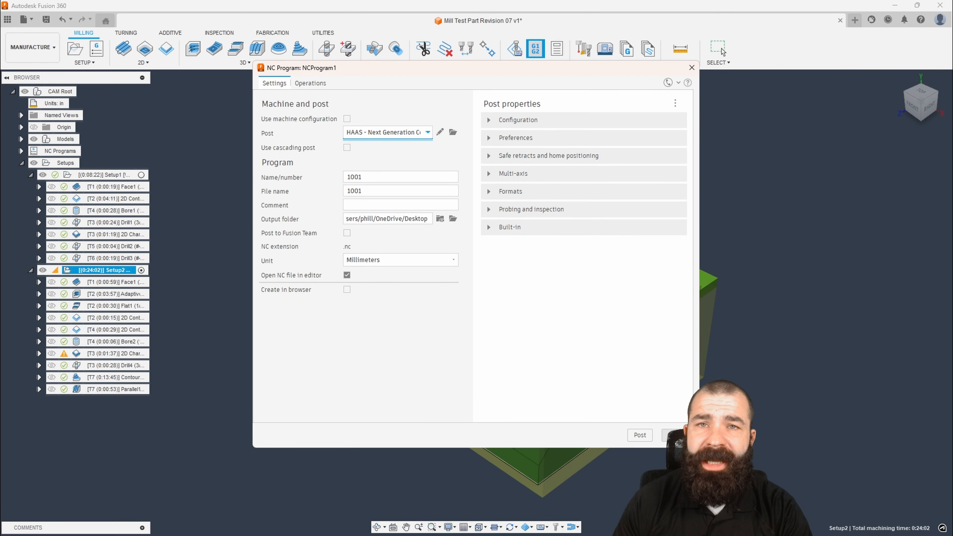
left_click(674, 435)
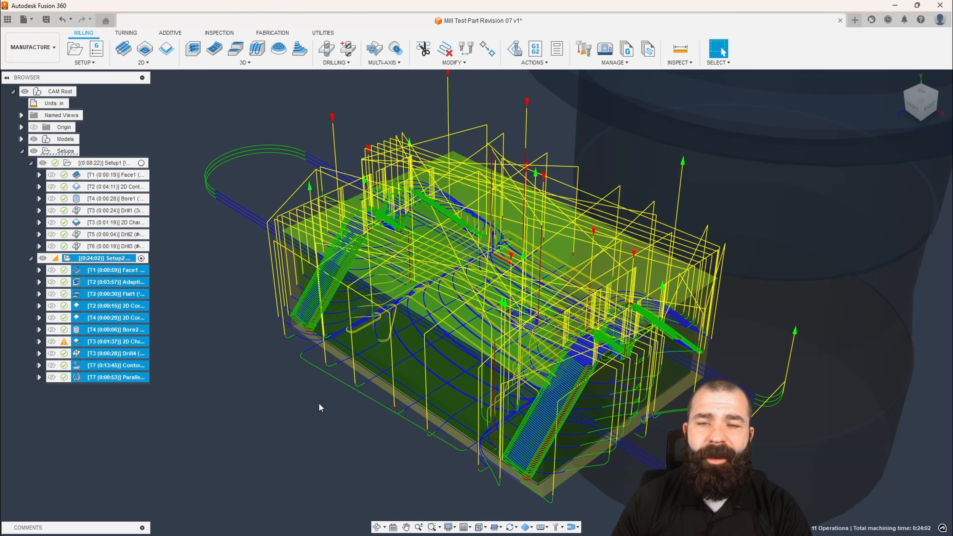
left_click(315, 414)
Edit Setup2 to use a model box point as its work coordinate origin, at the bottom rear corner on the negative X side.
left_click(105, 258)
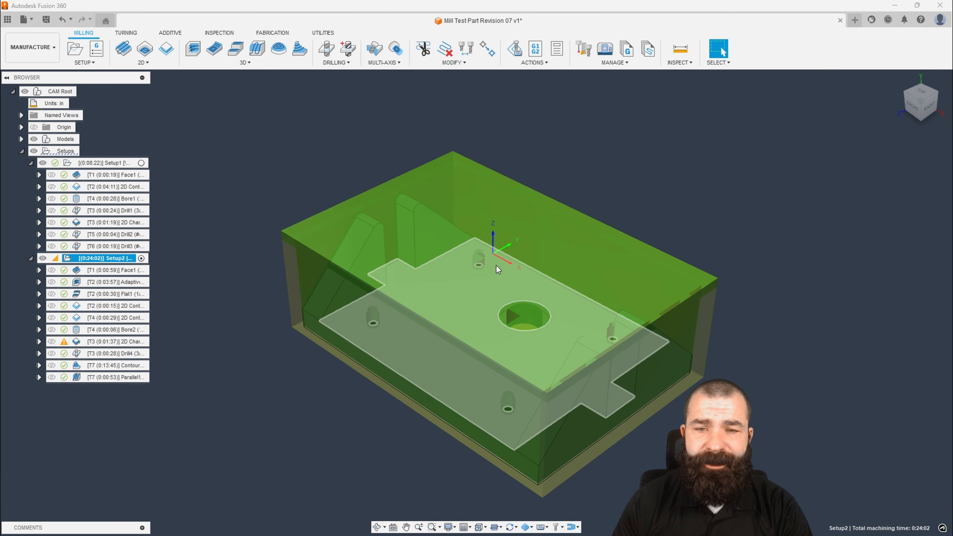
double_click(70, 260)
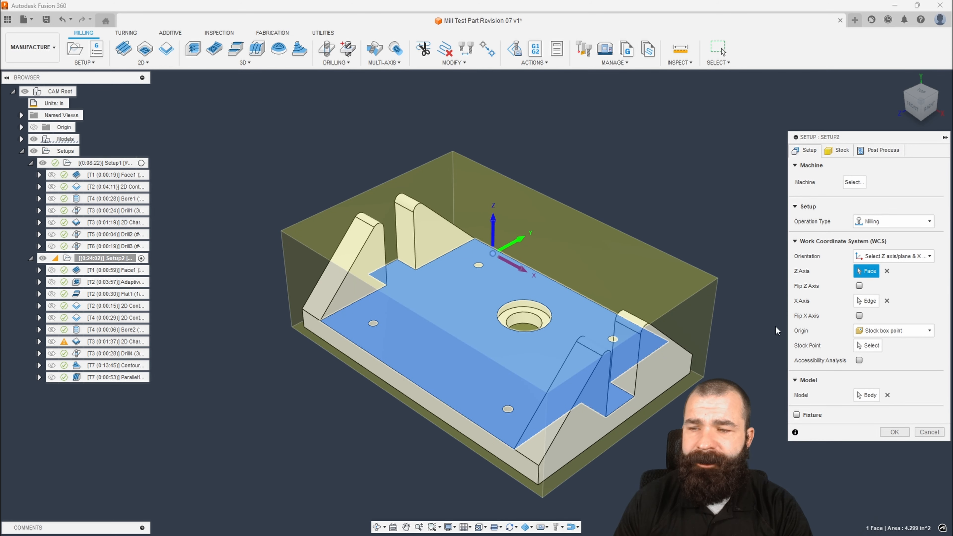
left_click(883, 331)
left_click(884, 364)
middle_click_drag(665, 387, 683, 409, "shift")
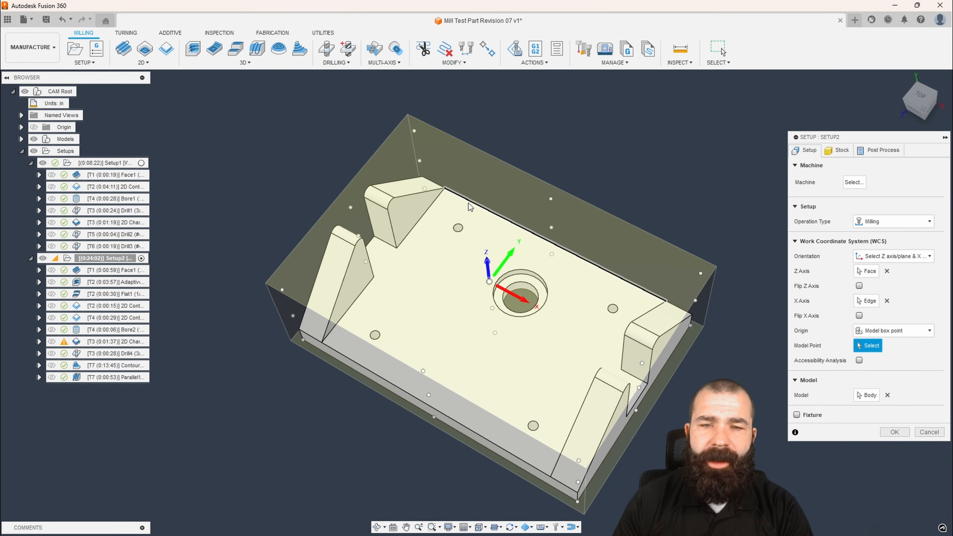
middle_click_drag(555, 312, 628, 281, "shift")
middle_click_drag(316, 340, 284, 339, "shift")
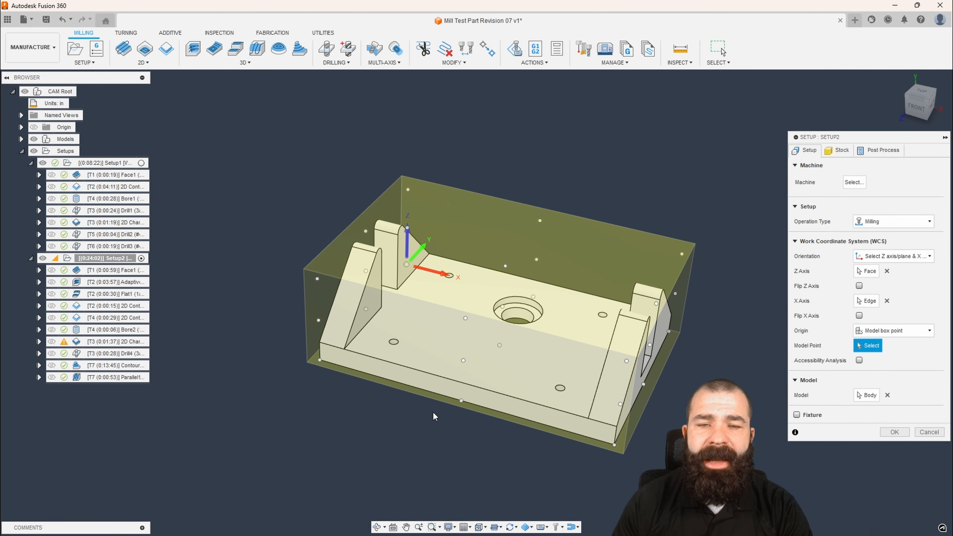
left_click(890, 436)
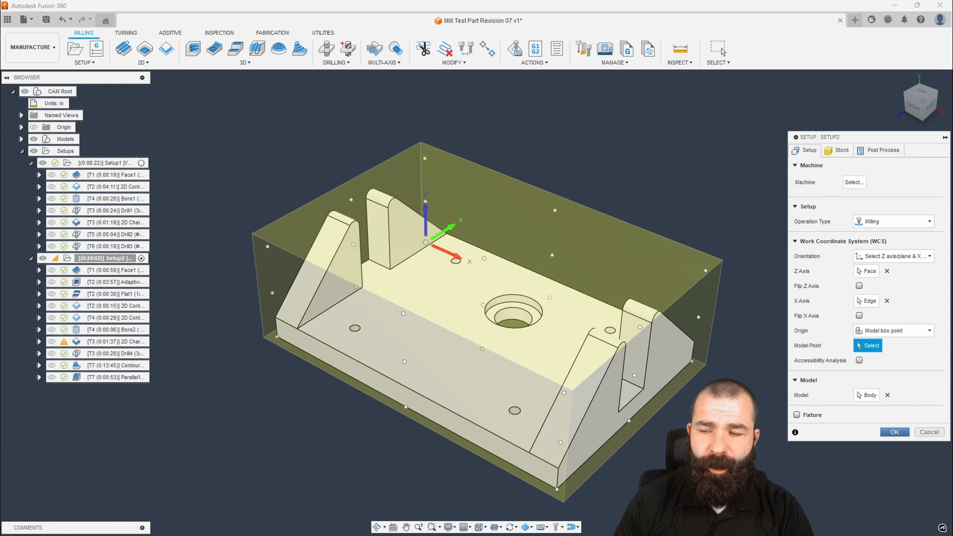